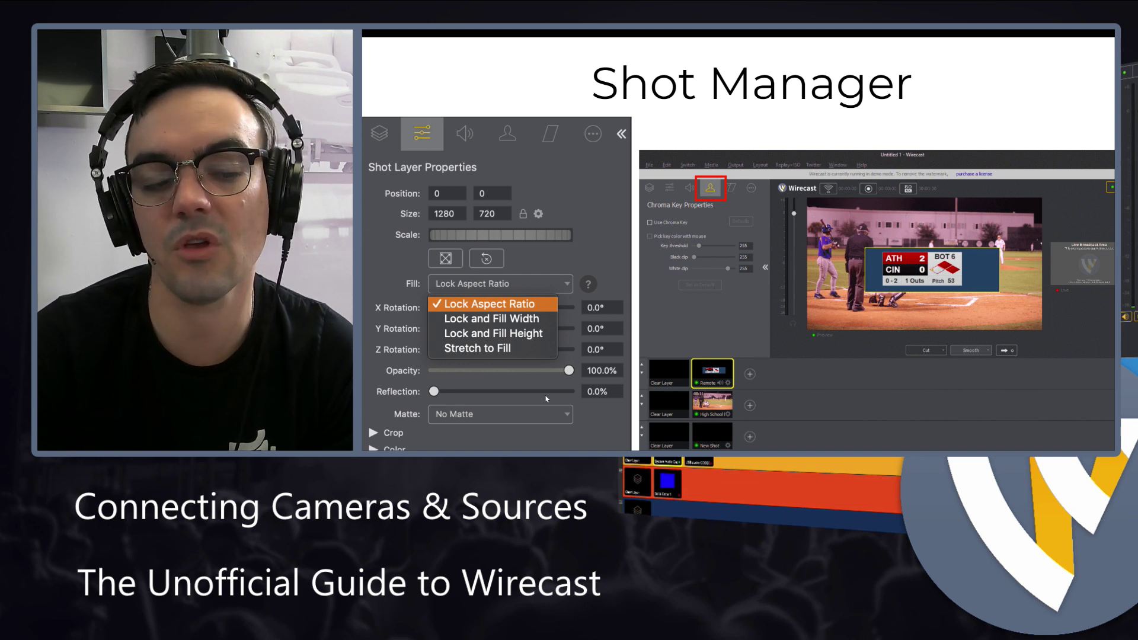
- Advance past the layered shot slide to the Common Sources slide
{"action": "key", "text": "Right"}
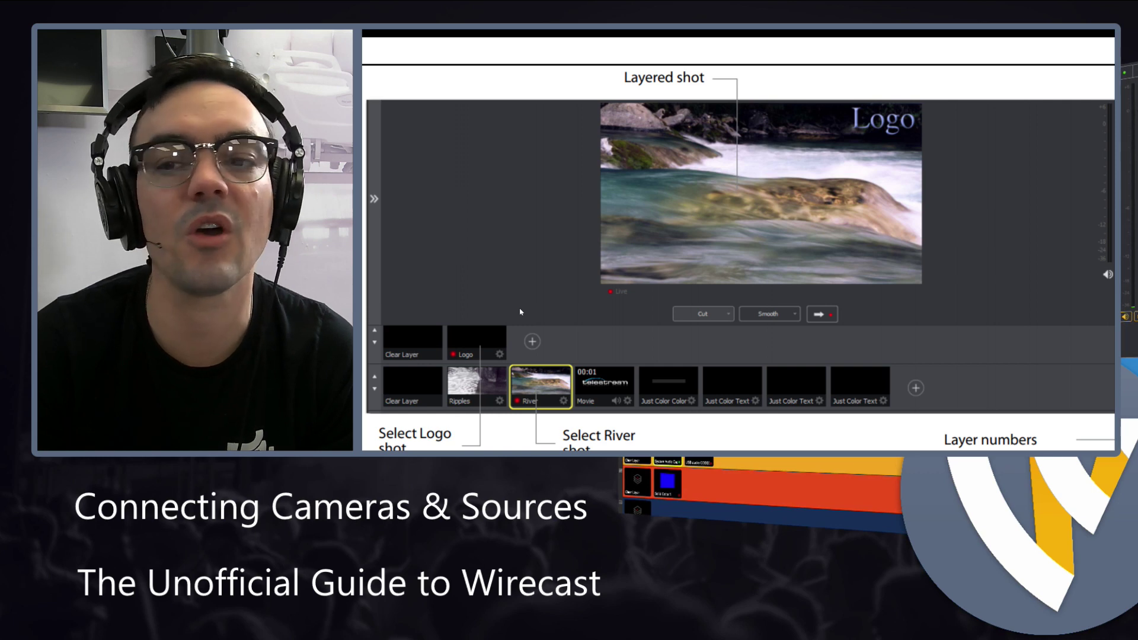
{"action": "key", "text": "Right"}
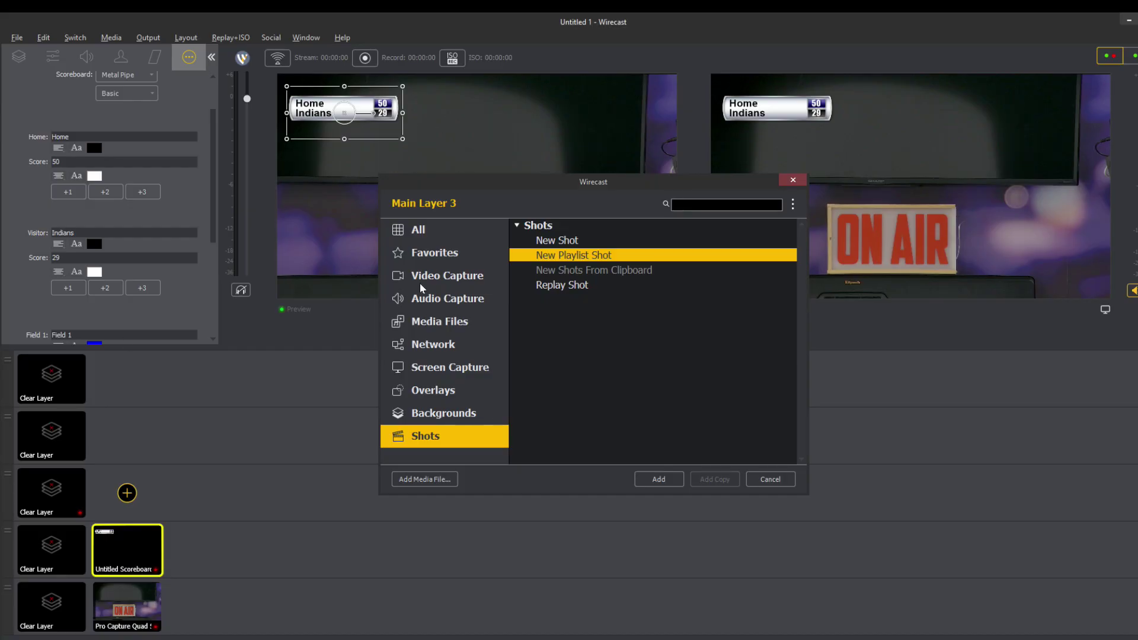
- Add a Pro Capture Quad camera shot to layer 5, then delete the mistaken duplicate
{"action": "left_click", "coordinate": [793, 180]}
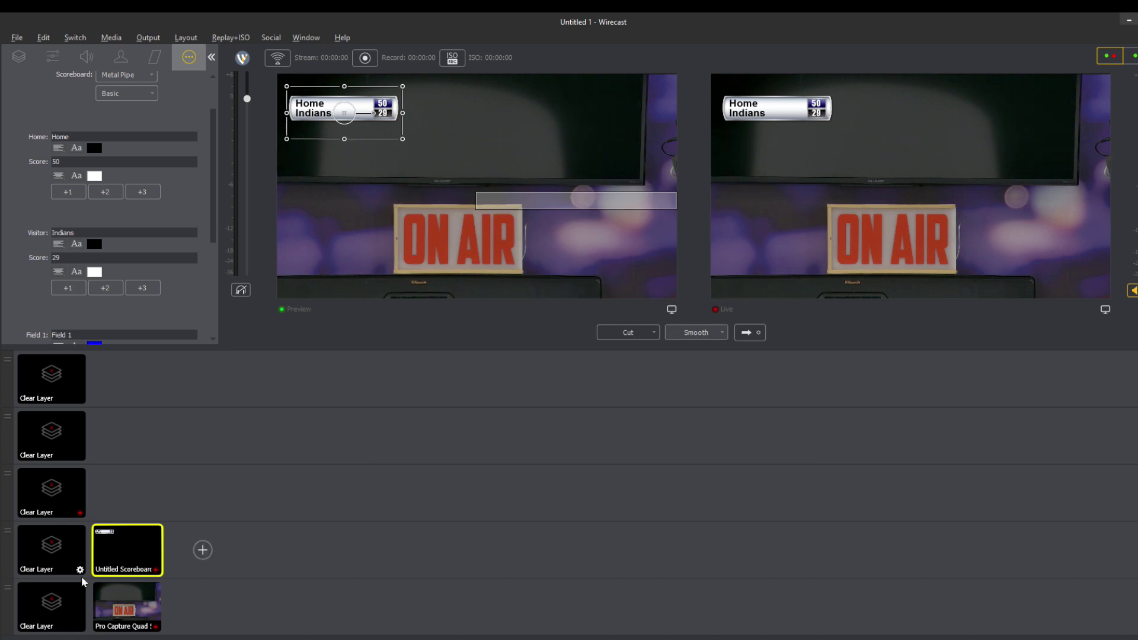
{"action": "left_click", "coordinate": [126, 606]}
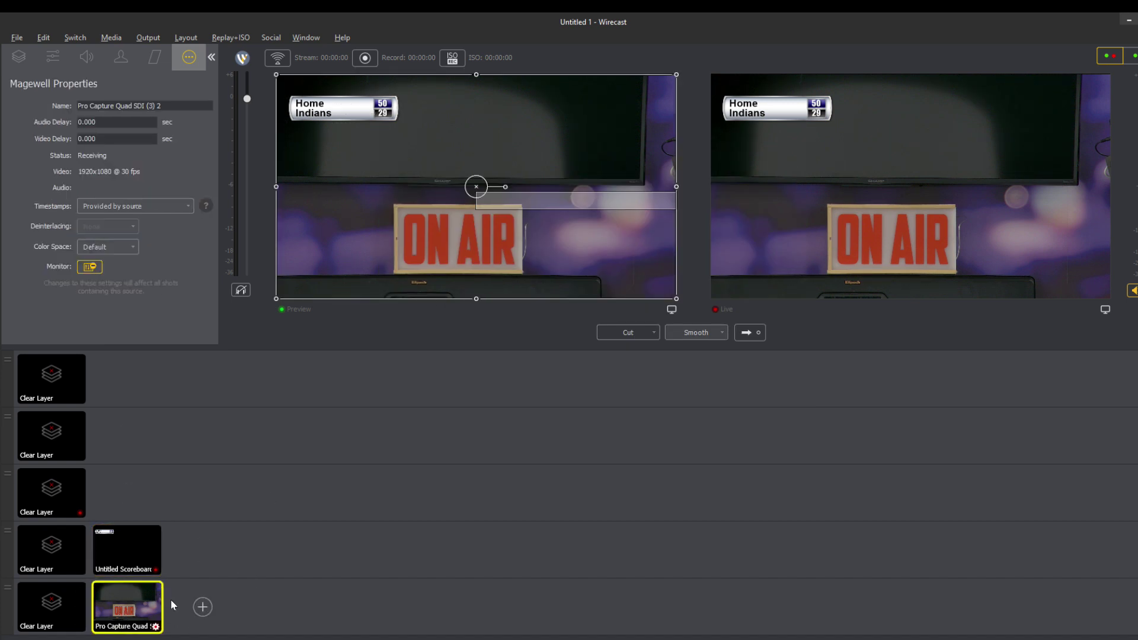
{"action": "left_click", "coordinate": [201, 607]}
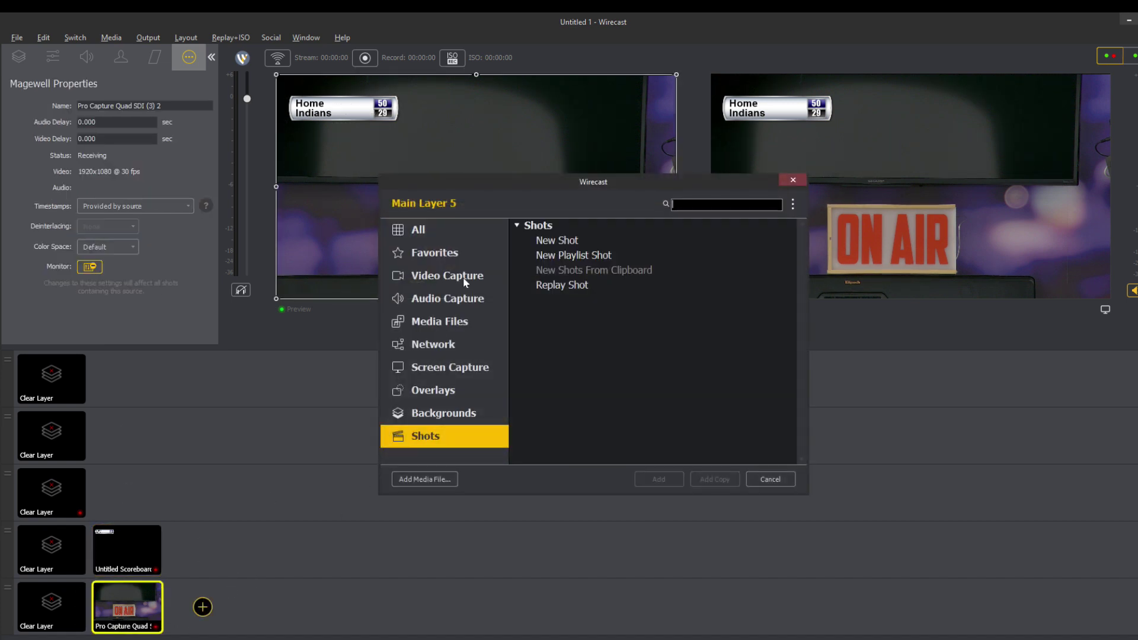
{"action": "left_click", "coordinate": [465, 279]}
{"action": "double_click", "coordinate": [600, 373]}
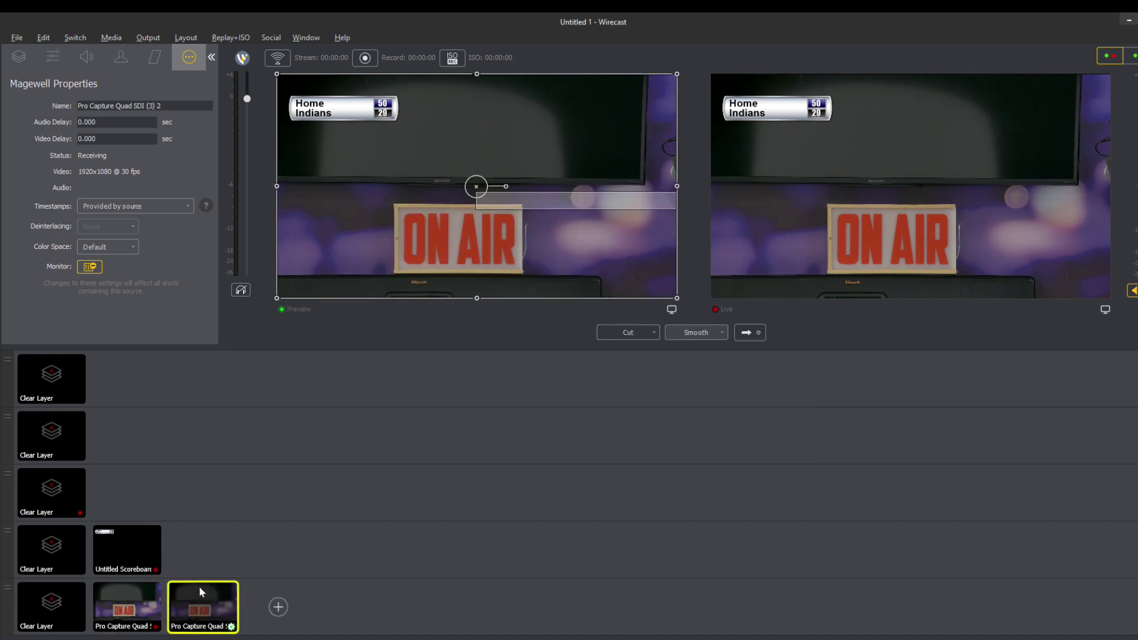
{"action": "right_click", "coordinate": [224, 617]}
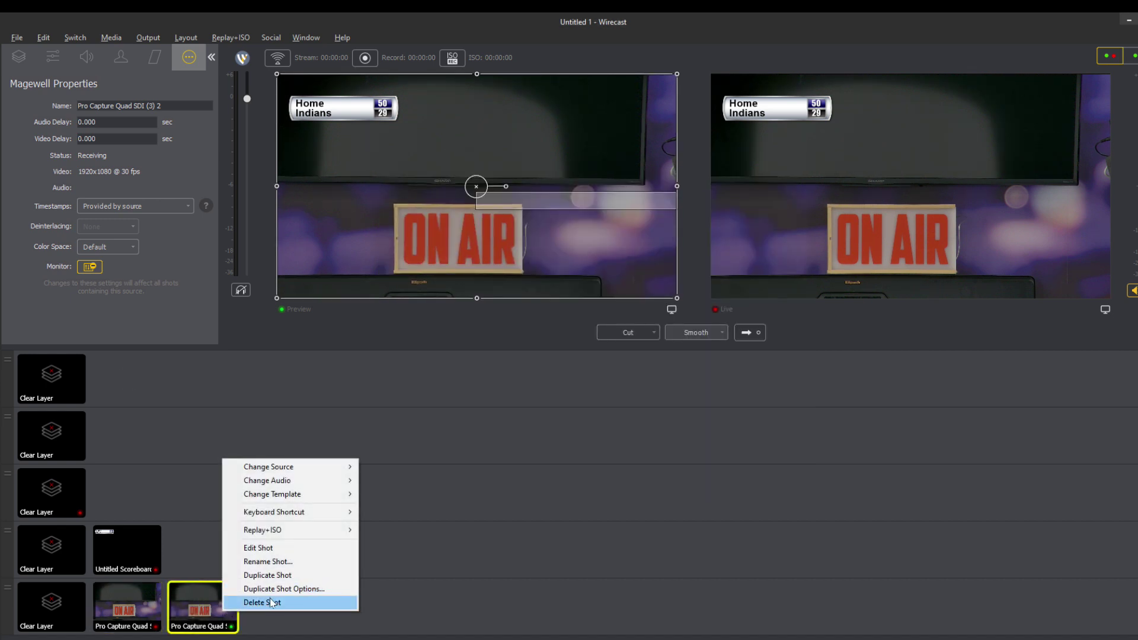
{"action": "left_click", "coordinate": [270, 602]}
- Add the Pro Capture Quad SDI (1) 4 camera shot beside the ON AIR shot
{"action": "left_click", "coordinate": [202, 607]}
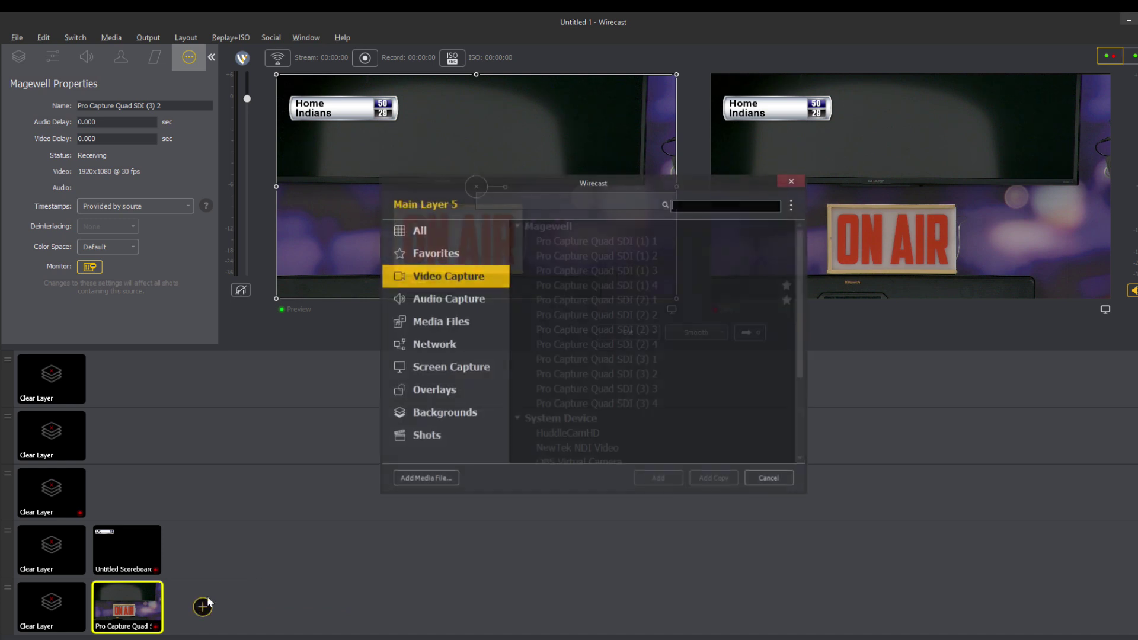
{"action": "left_click", "coordinate": [544, 272]}
{"action": "double_click", "coordinate": [550, 286]}
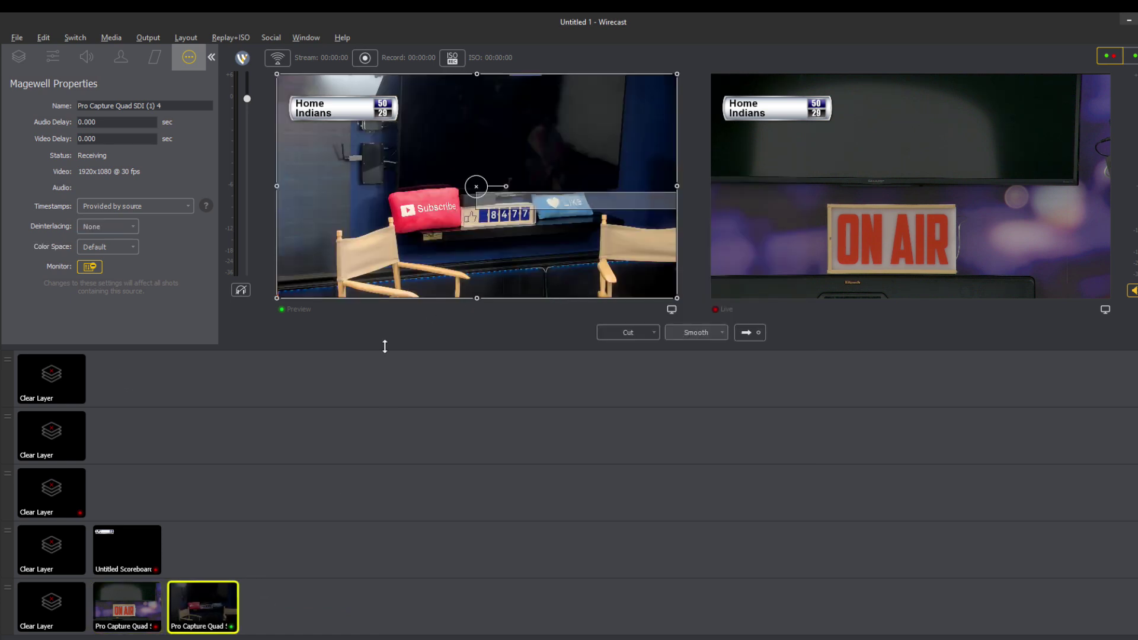
{"action": "left_click", "coordinate": [126, 599]}
{"action": "left_click", "coordinate": [125, 599]}
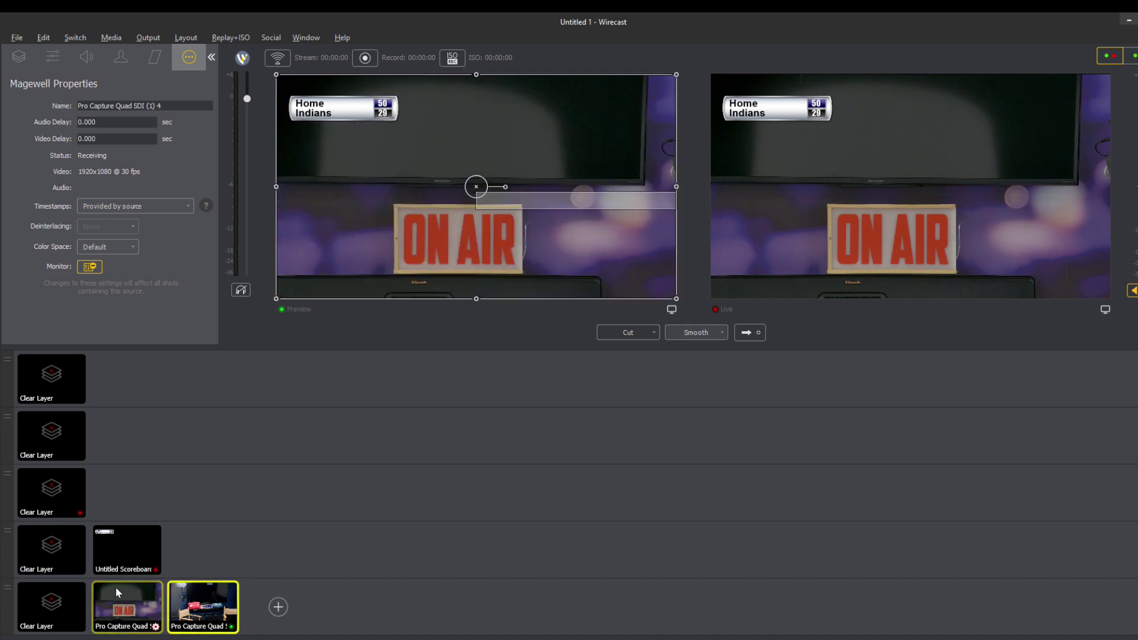
{"action": "left_click", "coordinate": [126, 548]}
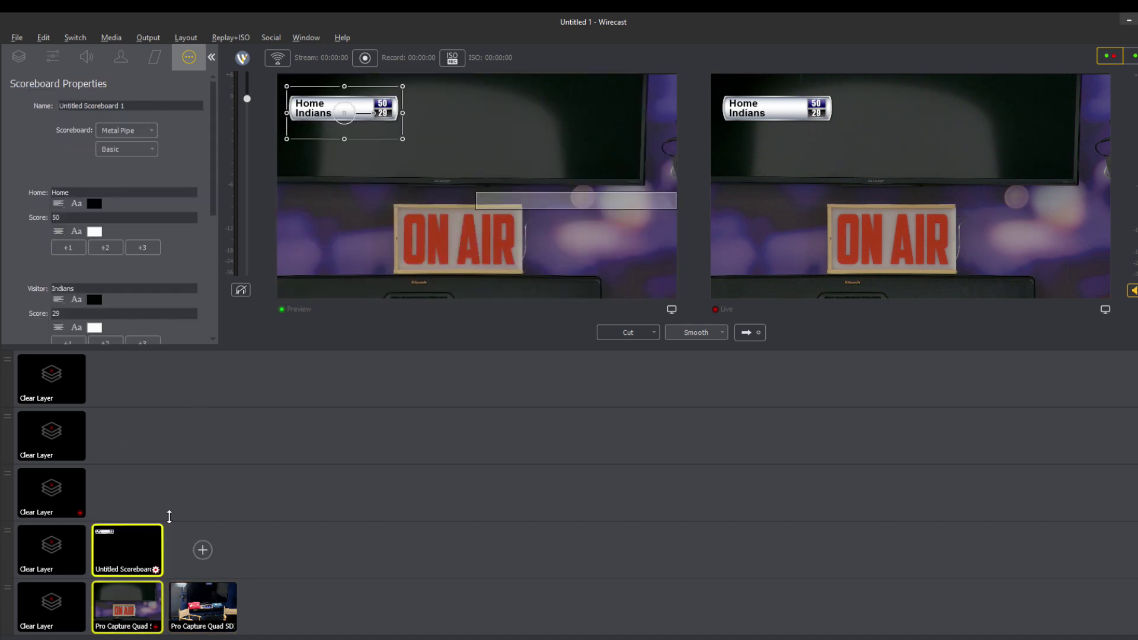
- Add Desktop\SimplTrack2.JPG as a new media file shot on layer 4
{"action": "left_click", "coordinate": [202, 550]}
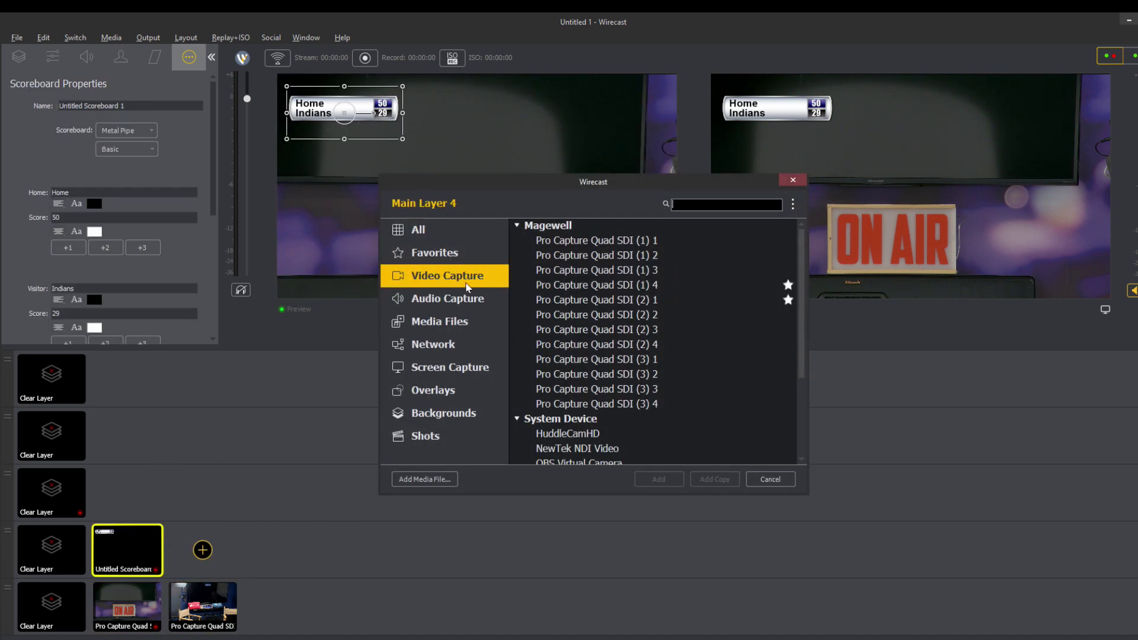
{"action": "left_click", "coordinate": [468, 320]}
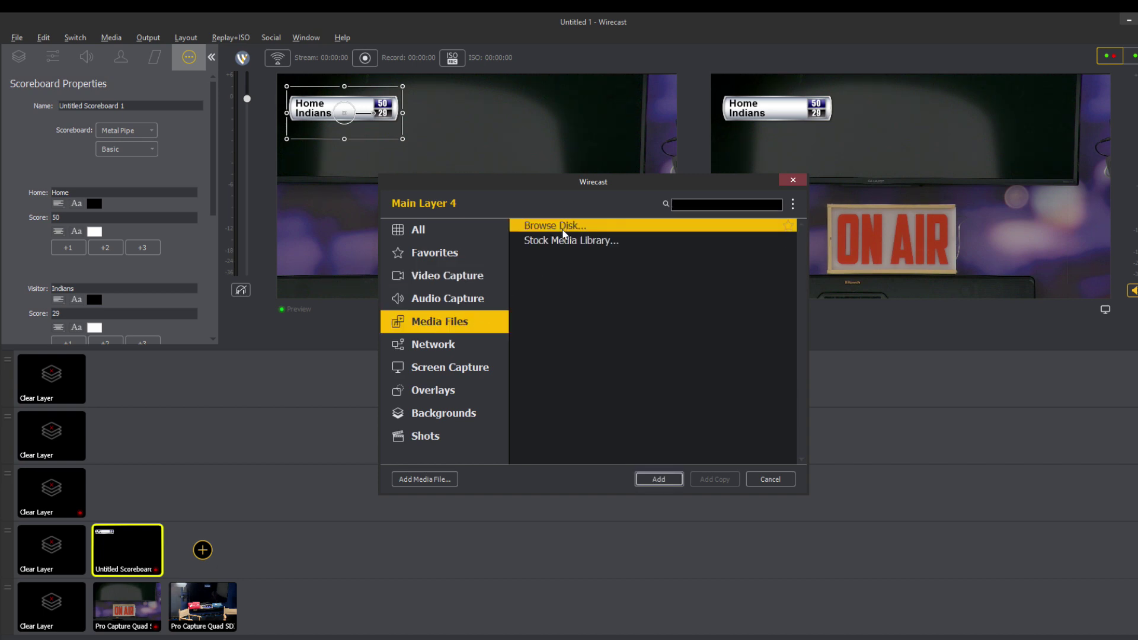
{"action": "left_click", "coordinate": [555, 226]}
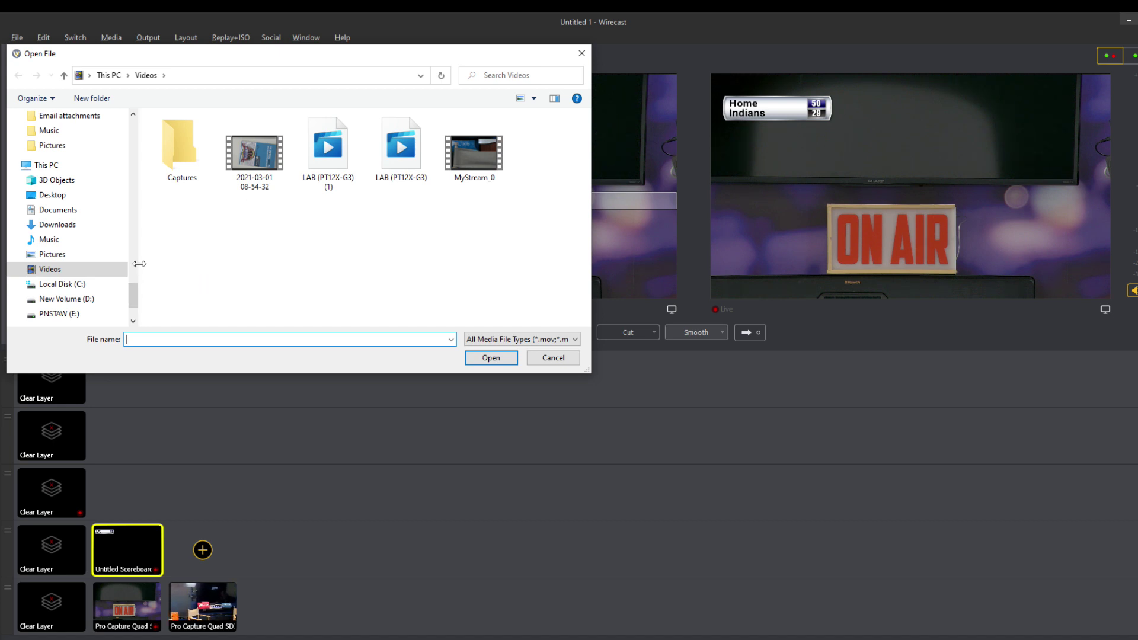
{"action": "left_click_drag", "start_coordinate": [138, 263], "coordinate": [55, 256]}
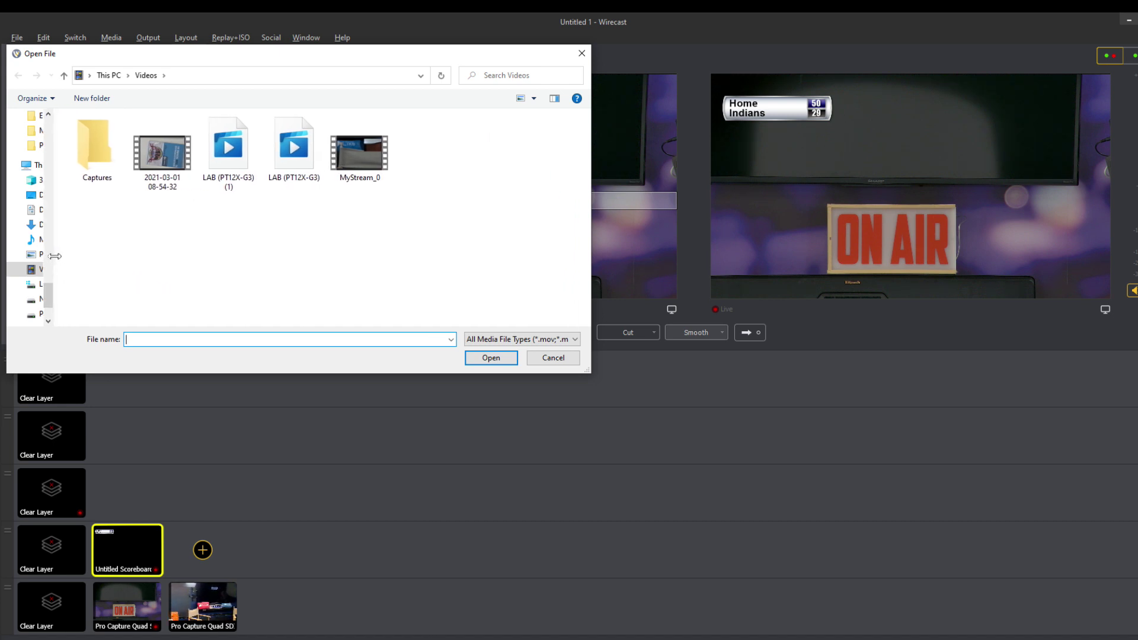
{"action": "left_click", "coordinate": [40, 145]}
{"action": "double_click", "coordinate": [93, 161]}
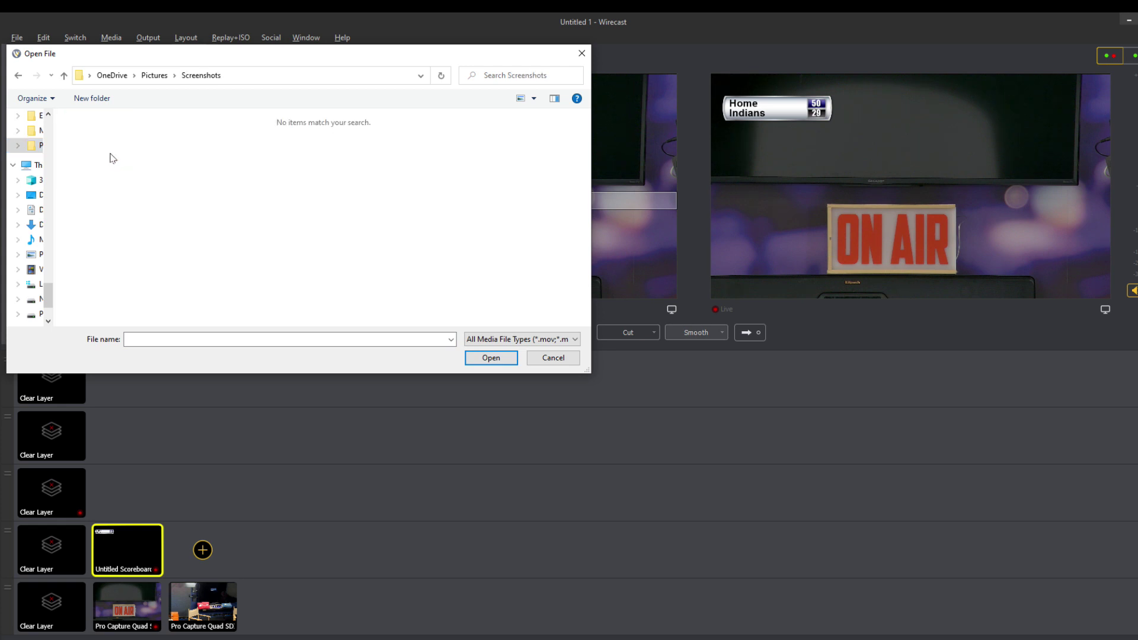
{"action": "left_click", "coordinate": [33, 195]}
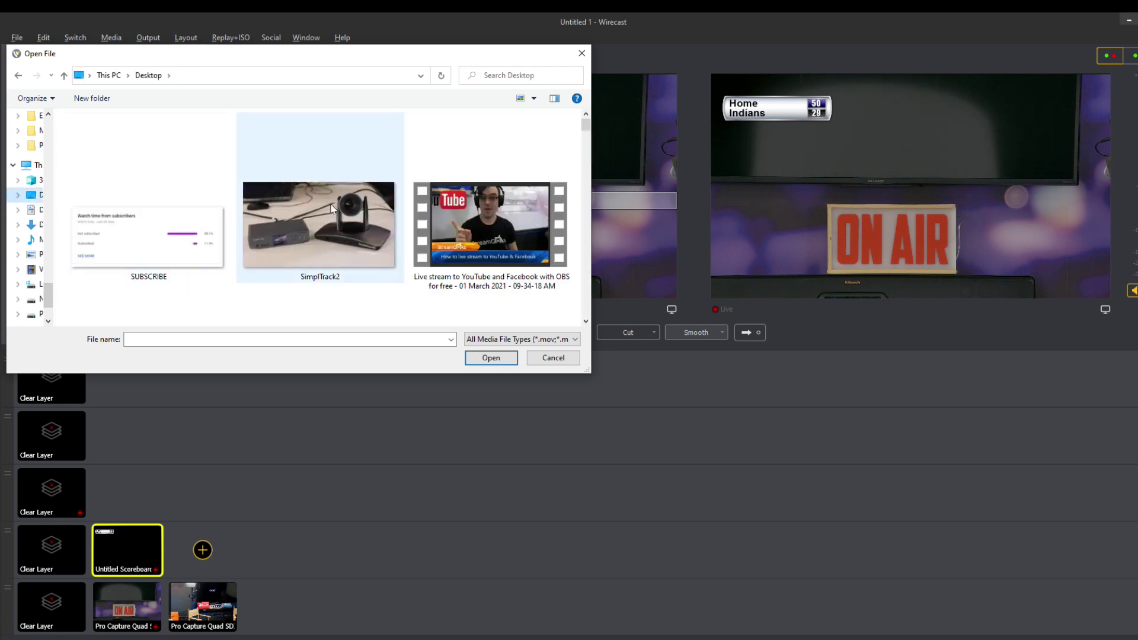
{"action": "double_click", "coordinate": [332, 207]}
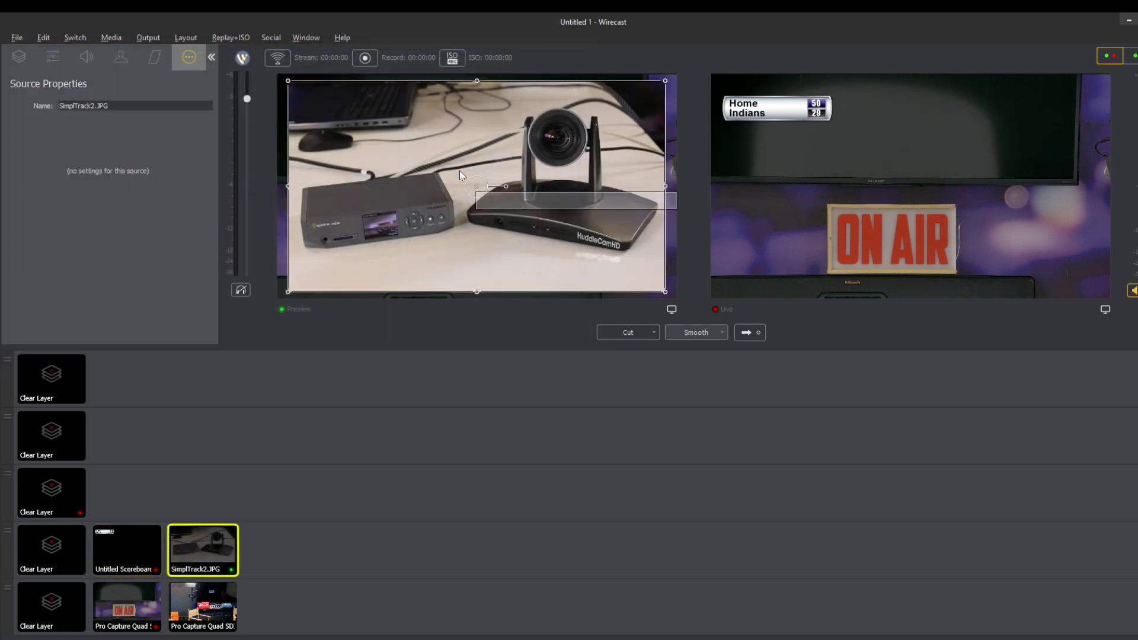
- Resize the SimplTrack2 image to fill the frame and move its shot to layer 2
{"action": "mouse_move", "coordinate": [288, 82]}
{"action": "left_mouse_down"}
{"action": "mouse_move", "coordinate": [444, 183]}
{"action": "mouse_move", "coordinate": [276, 75]}
{"action": "left_mouse_up"}
{"action": "left_click_drag", "start_coordinate": [665, 292], "coordinate": [676, 298]}
{"action": "left_click_drag", "start_coordinate": [211, 537], "coordinate": [129, 430]}
{"action": "left_click_drag", "start_coordinate": [9, 591], "coordinate": [62, 578]}
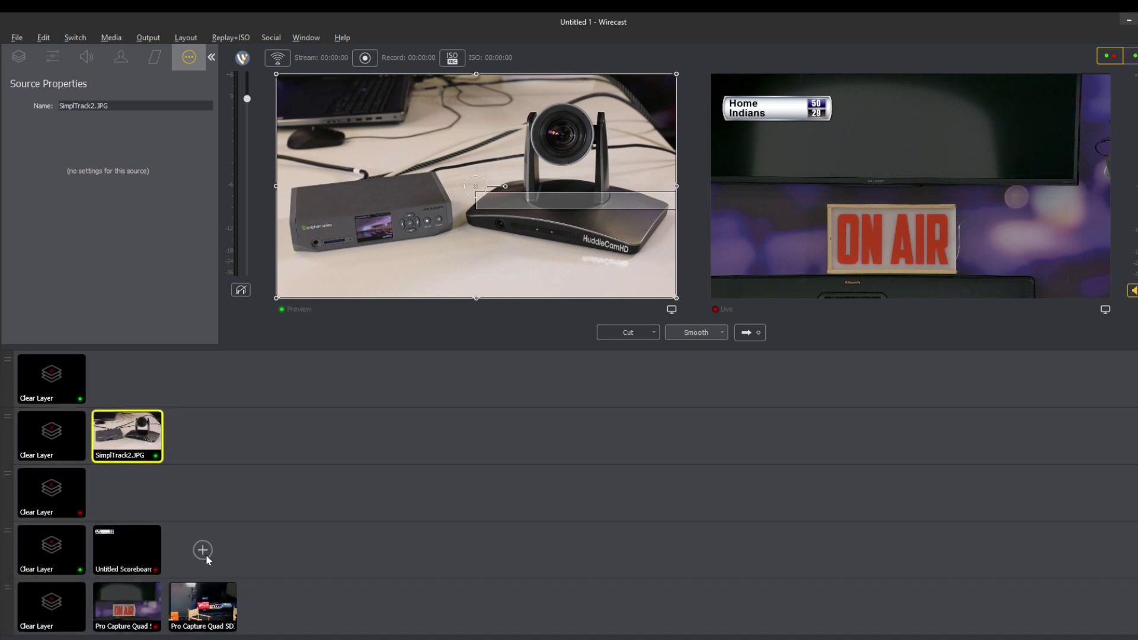
- Add SUBSCRIBE.JPG as a shot, move it to the top layer, and centre it near the bottom
{"action": "left_click", "coordinate": [127, 494]}
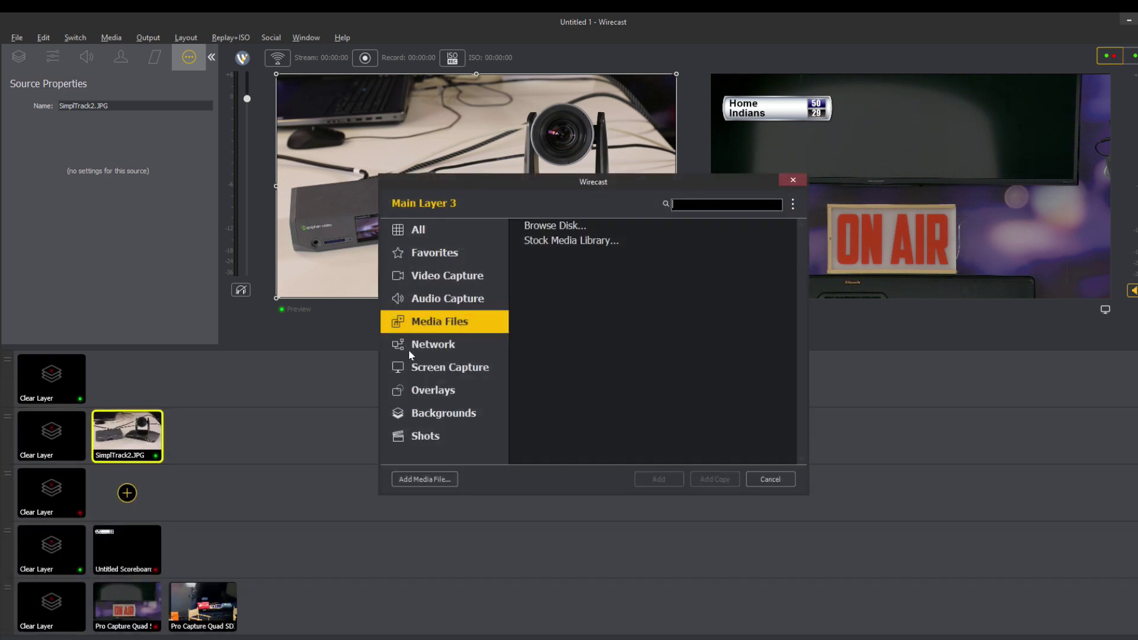
{"action": "left_click", "coordinate": [564, 225]}
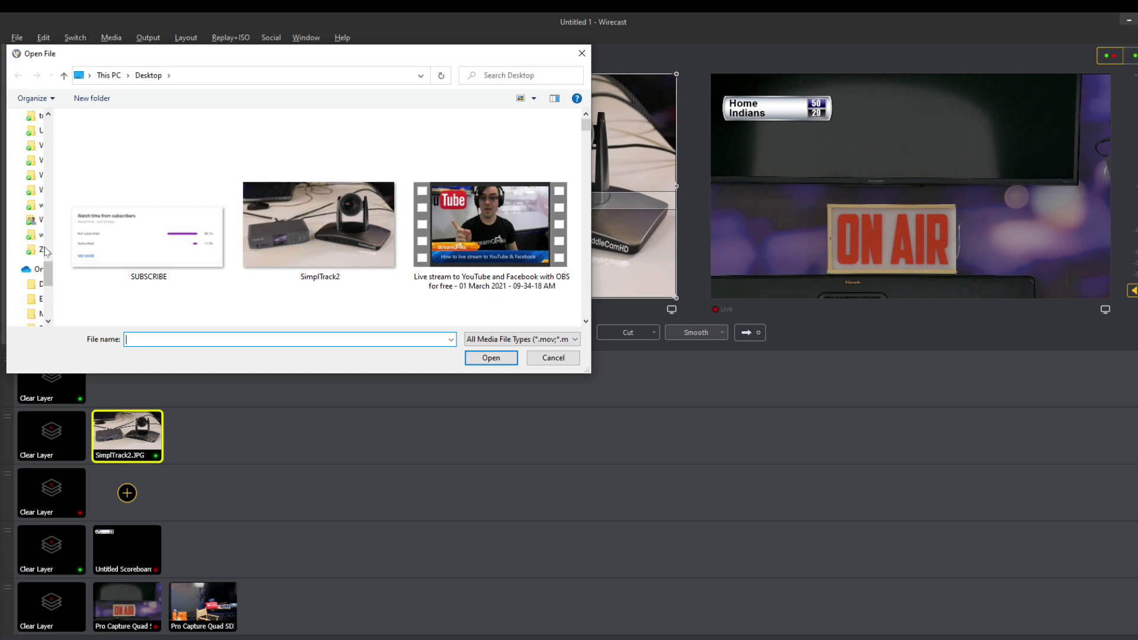
{"action": "scroll", "coordinate": [167, 233], "scroll_direction": "down", "scroll_amount": 10}
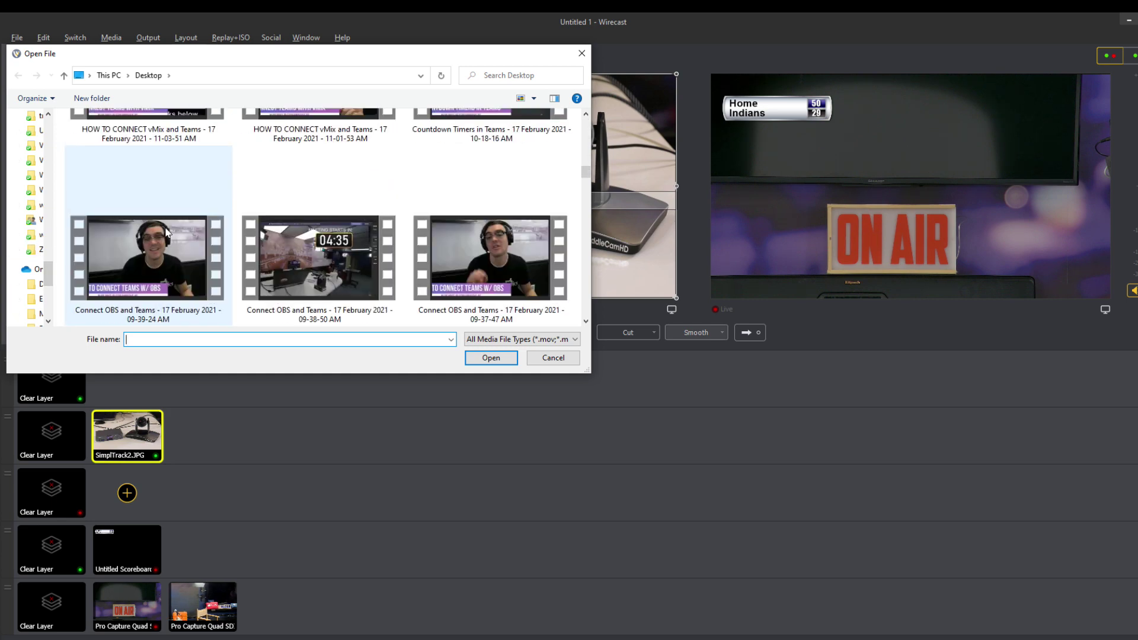
{"action": "scroll", "coordinate": [167, 233], "scroll_direction": "up", "scroll_amount": 10}
{"action": "double_click", "coordinate": [173, 232]}
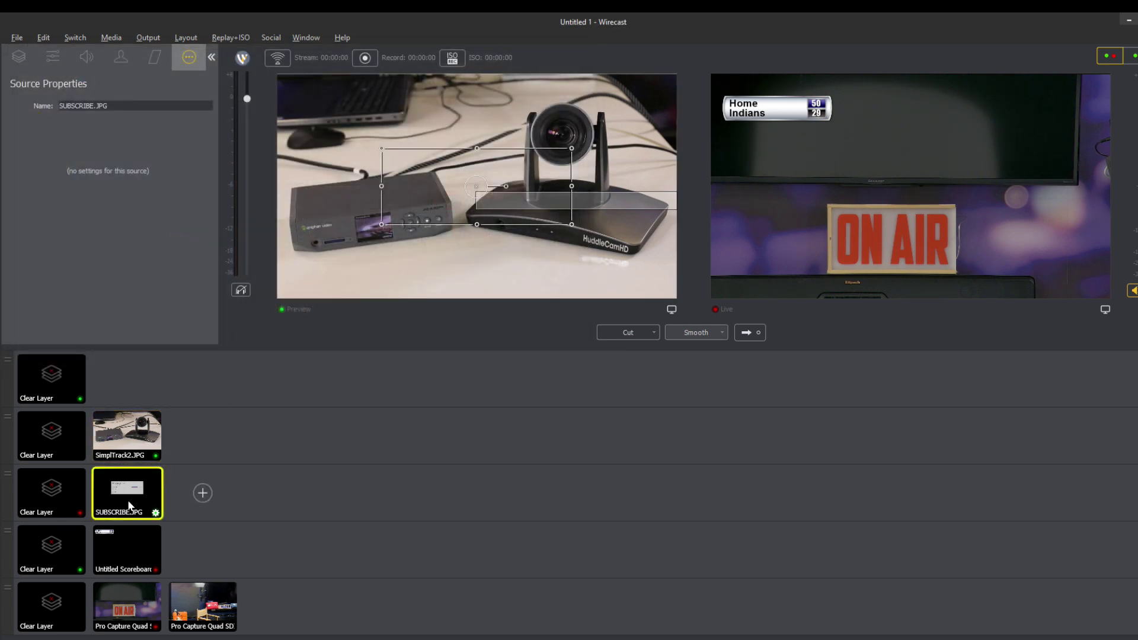
{"action": "left_click_drag", "start_coordinate": [140, 492], "coordinate": [133, 382]}
{"action": "left_click_drag", "start_coordinate": [439, 169], "coordinate": [439, 238]}
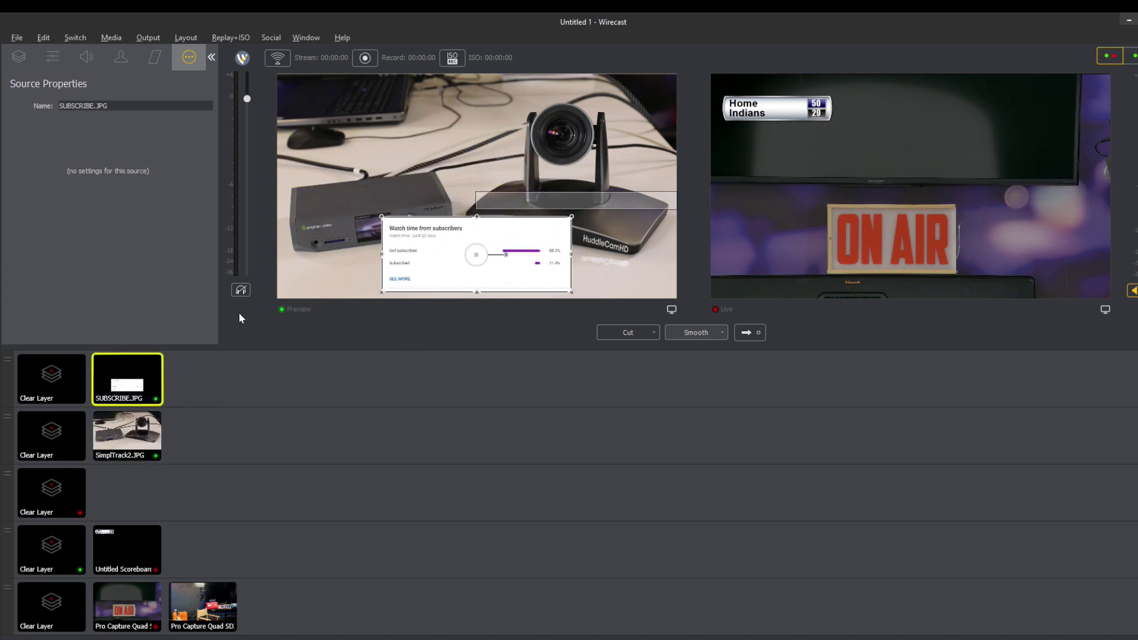
{"action": "left_click_drag", "start_coordinate": [419, 277], "coordinate": [420, 271]}
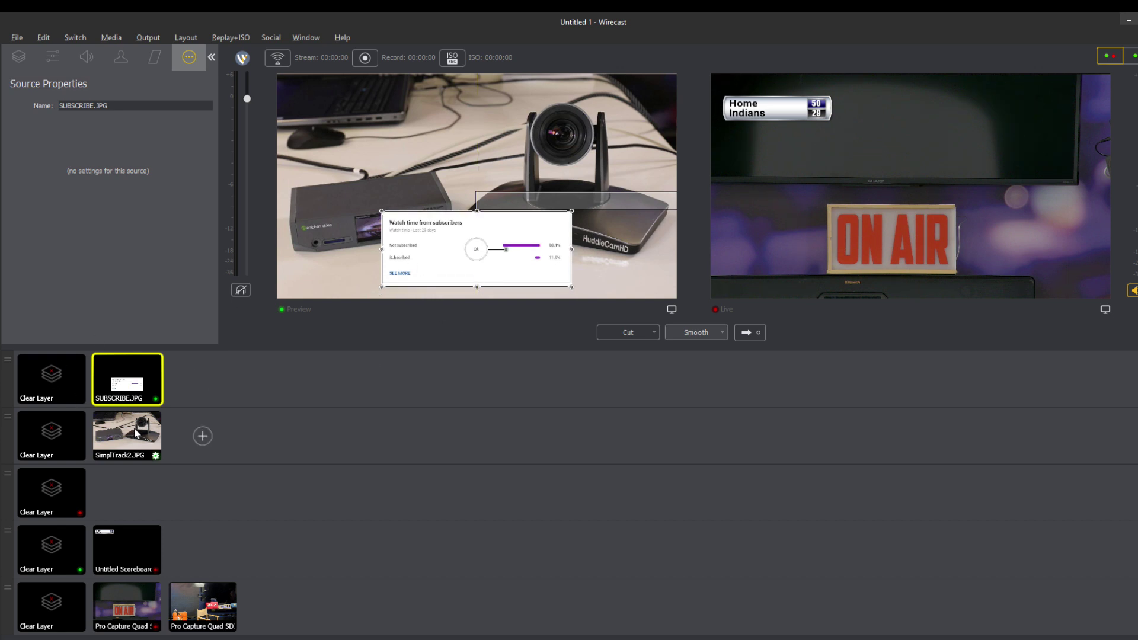
- Clear all layers from the preview, then preview only SUBSCRIBE.JPG and select its image
{"action": "left_click", "coordinate": [135, 433]}
{"action": "left_click", "coordinate": [127, 548]}
{"action": "left_click", "coordinate": [64, 380]}
{"action": "left_click", "coordinate": [70, 444]}
{"action": "left_click", "coordinate": [69, 491]}
{"action": "left_click", "coordinate": [67, 543]}
{"action": "left_click", "coordinate": [49, 595]}
{"action": "left_click", "coordinate": [64, 379]}
{"action": "left_click", "coordinate": [69, 444]}
{"action": "left_click", "coordinate": [57, 512]}
{"action": "left_click", "coordinate": [56, 548]}
{"action": "left_click", "coordinate": [56, 602]}
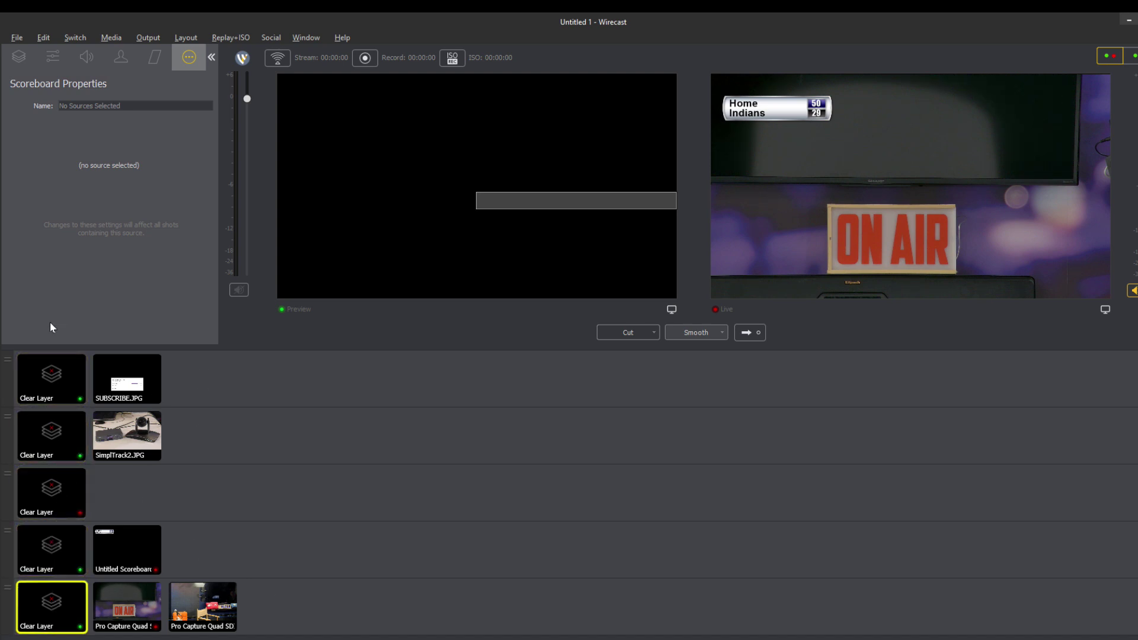
{"action": "left_click", "coordinate": [127, 379]}
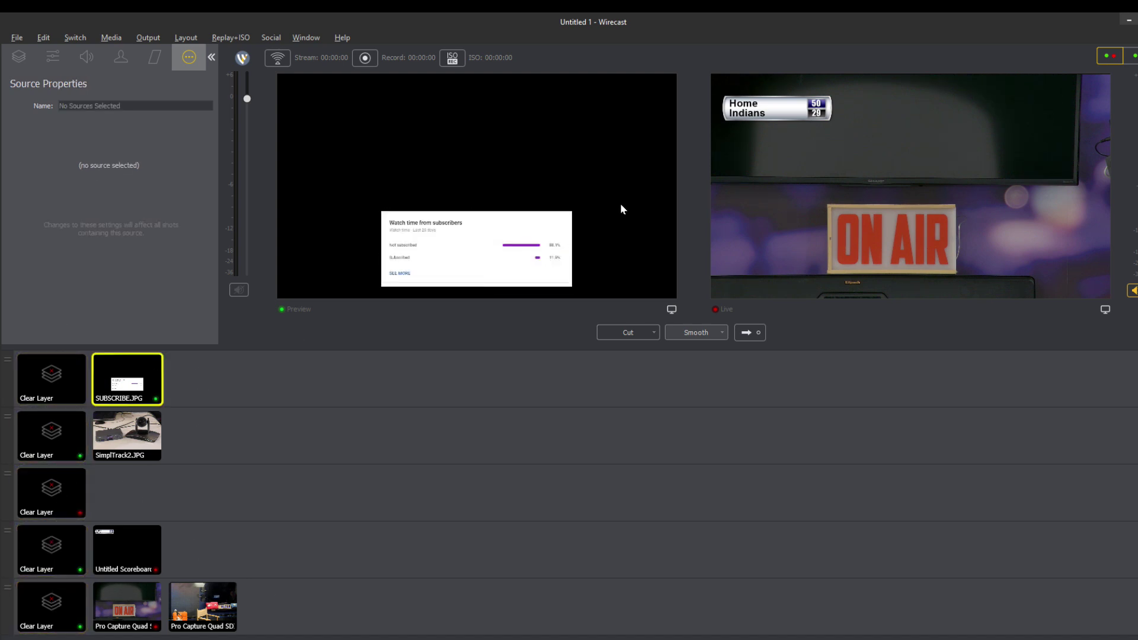
{"action": "left_click", "coordinate": [432, 237]}
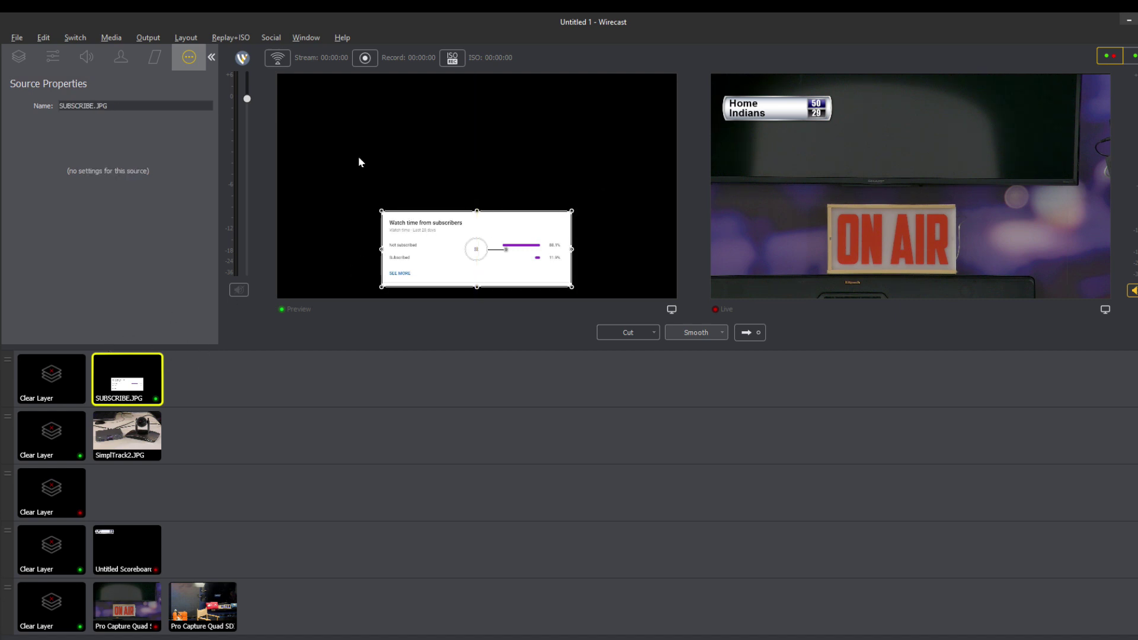
- Rename the image source to 'SUBCRIBE BUTTON' in Source Properties
{"action": "key", "text": "ctrl+a"}
{"action": "type", "text": "S"}
{"action": "key", "text": "ctrl+a"}
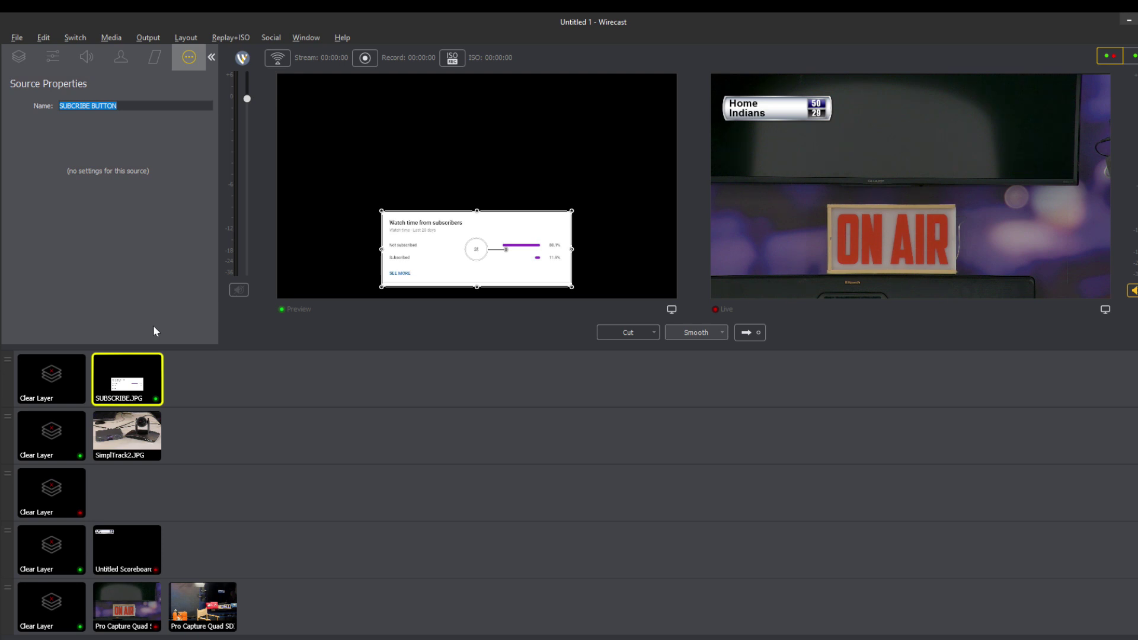
{"action": "left_click", "coordinate": [162, 93]}
- Rename the shot 'SUBSCRIBE BUTTON' and nudge the subscribers chart slightly right
{"action": "left_click", "coordinate": [19, 57]}
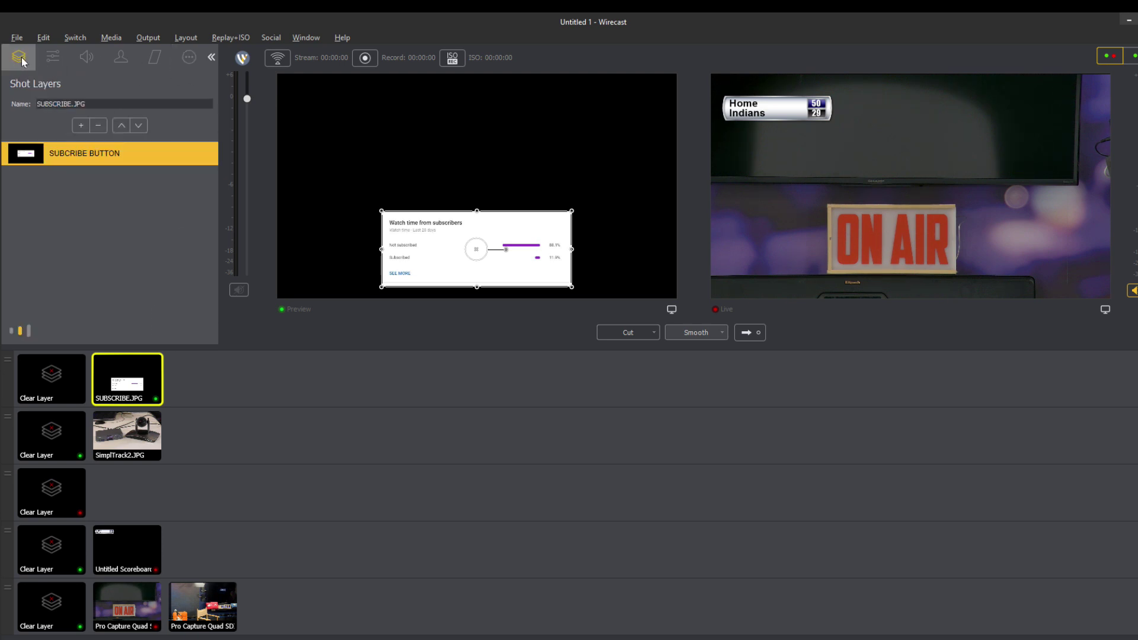
{"action": "key", "text": "ctrl+a"}
{"action": "type", "text": "SUB"}
{"action": "key", "text": "Tab"}
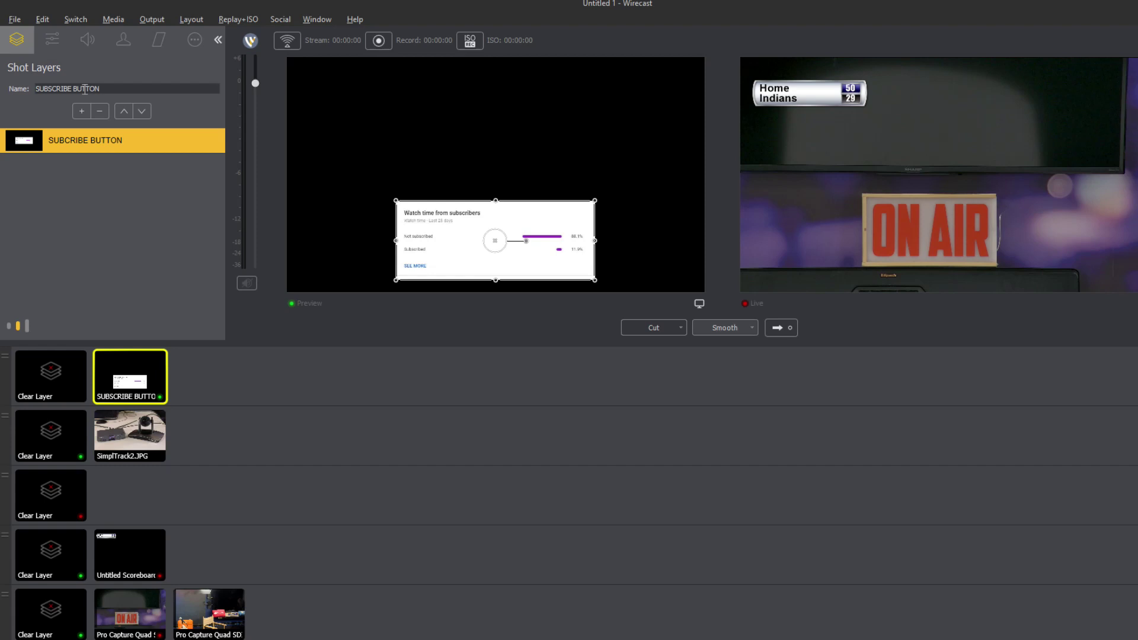
{"action": "triple_click", "coordinate": [84, 88]}
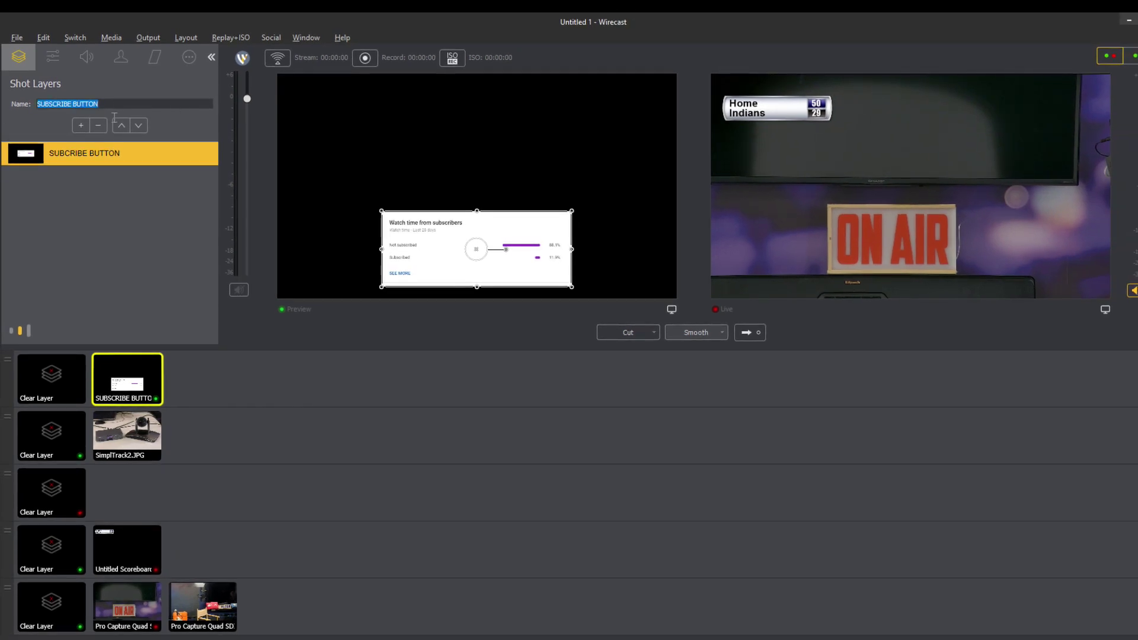
{"action": "left_click", "coordinate": [190, 103]}
{"action": "mouse_move", "coordinate": [419, 256]}
{"action": "left_mouse_down"}
{"action": "mouse_move", "coordinate": [356, 261]}
{"action": "mouse_move", "coordinate": [430, 252]}
{"action": "left_mouse_up"}
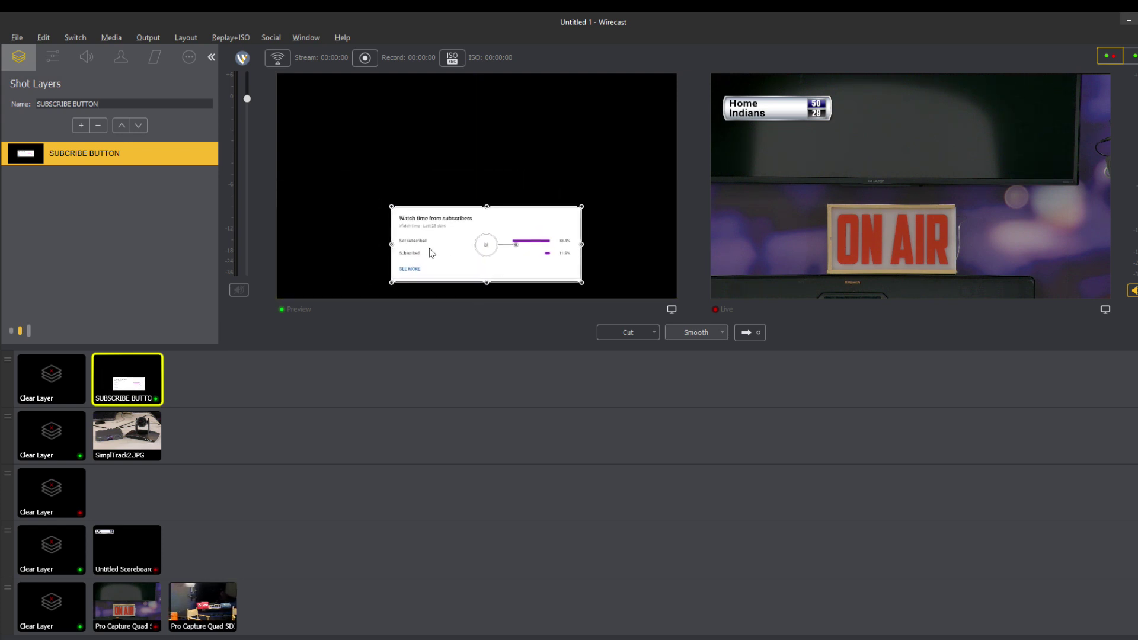
- Scale the chart layer to 765×306, centre it at 0, -153, and set Lock and Fill Height
{"action": "left_click", "coordinate": [49, 57]}
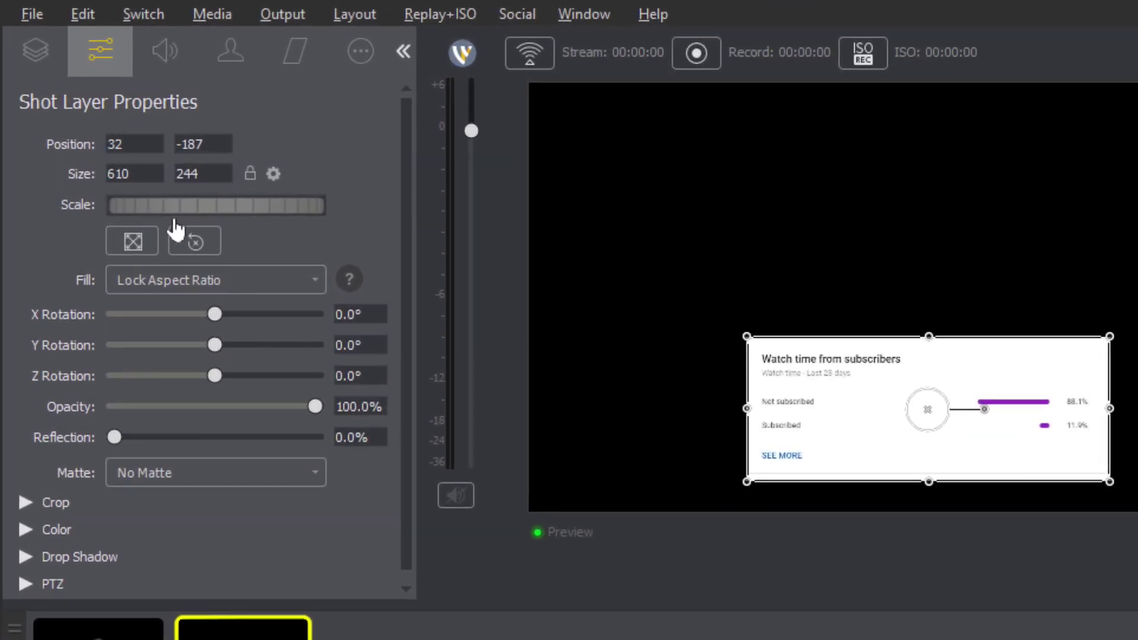
{"action": "left_click_drag", "start_coordinate": [181, 207], "coordinate": [206, 202]}
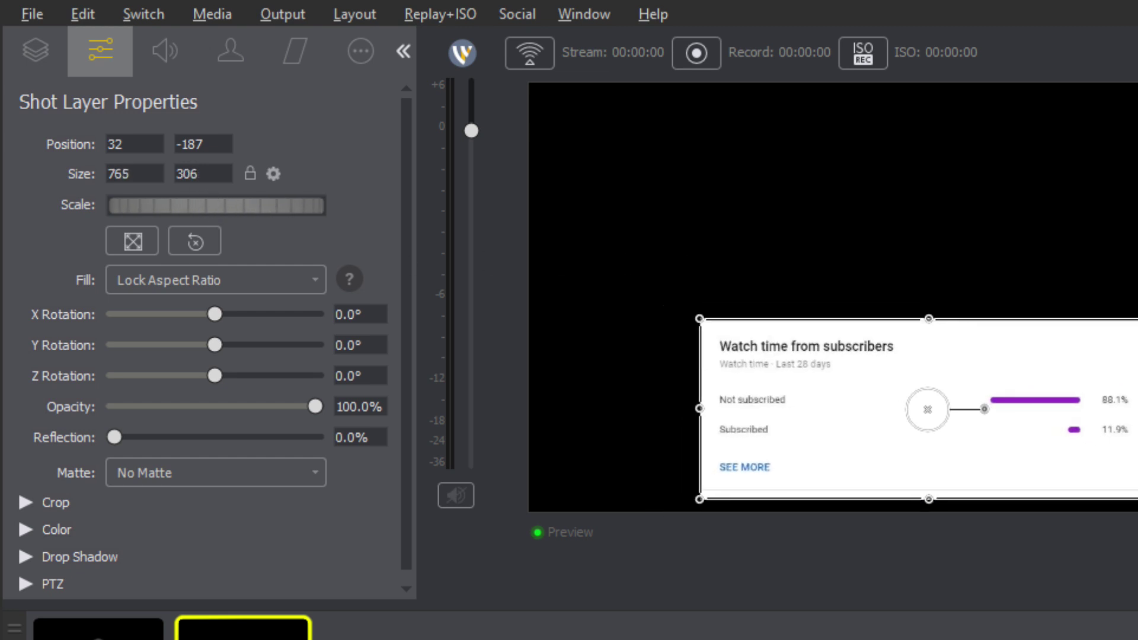
{"action": "left_click_drag", "start_coordinate": [1137, 234], "coordinate": [1048, 237]}
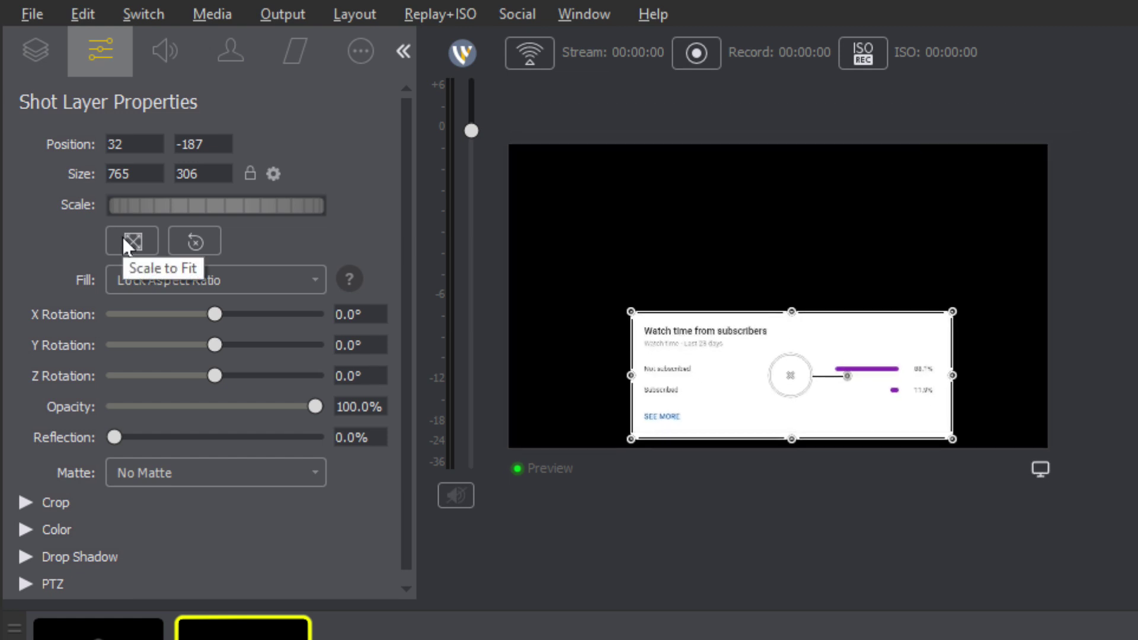
{"action": "left_click", "coordinate": [181, 279]}
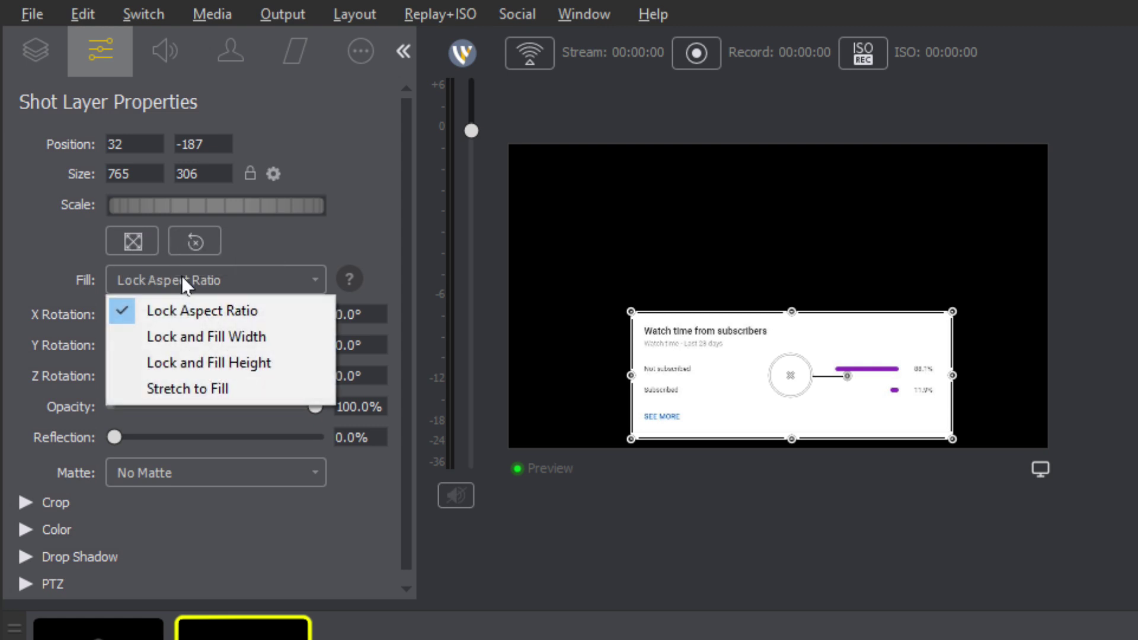
{"action": "left_click", "coordinate": [200, 332]}
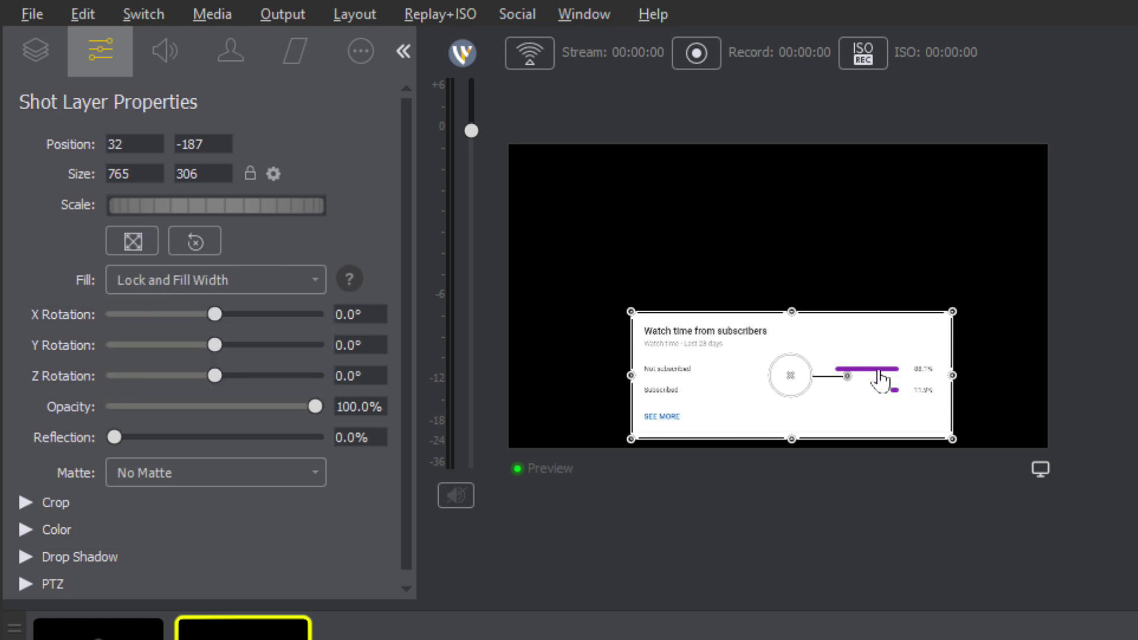
{"action": "mouse_move", "coordinate": [877, 378]}
{"action": "left_mouse_down"}
{"action": "mouse_move", "coordinate": [820, 342]}
{"action": "mouse_move", "coordinate": [852, 368]}
{"action": "mouse_move", "coordinate": [864, 362]}
{"action": "left_mouse_up"}
{"action": "left_click", "coordinate": [272, 278]}
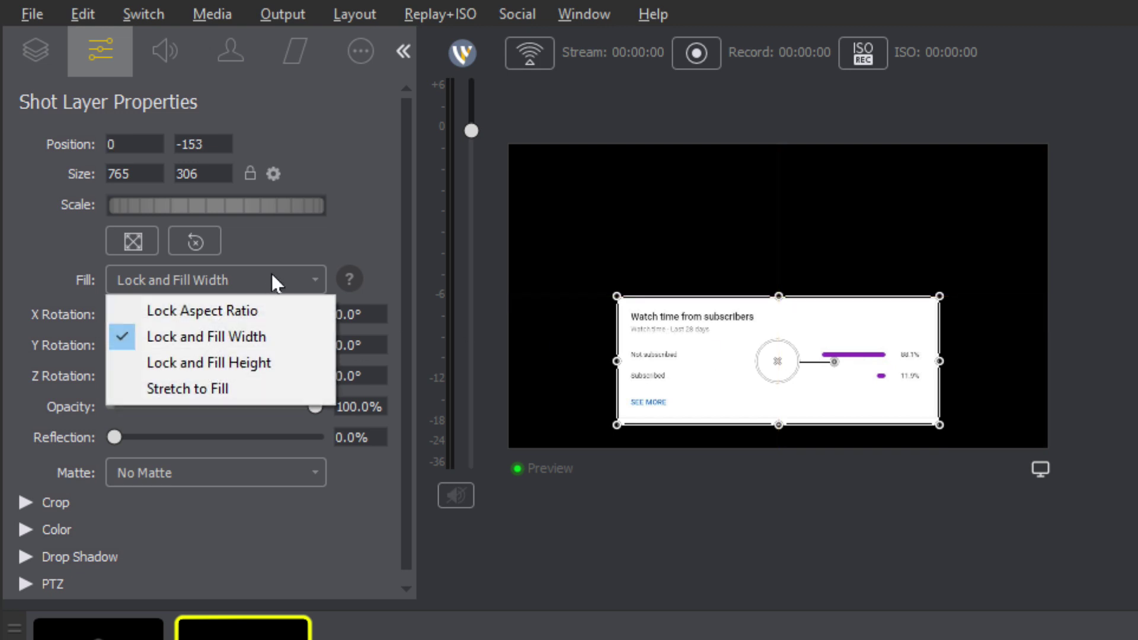
{"action": "left_click", "coordinate": [272, 362]}
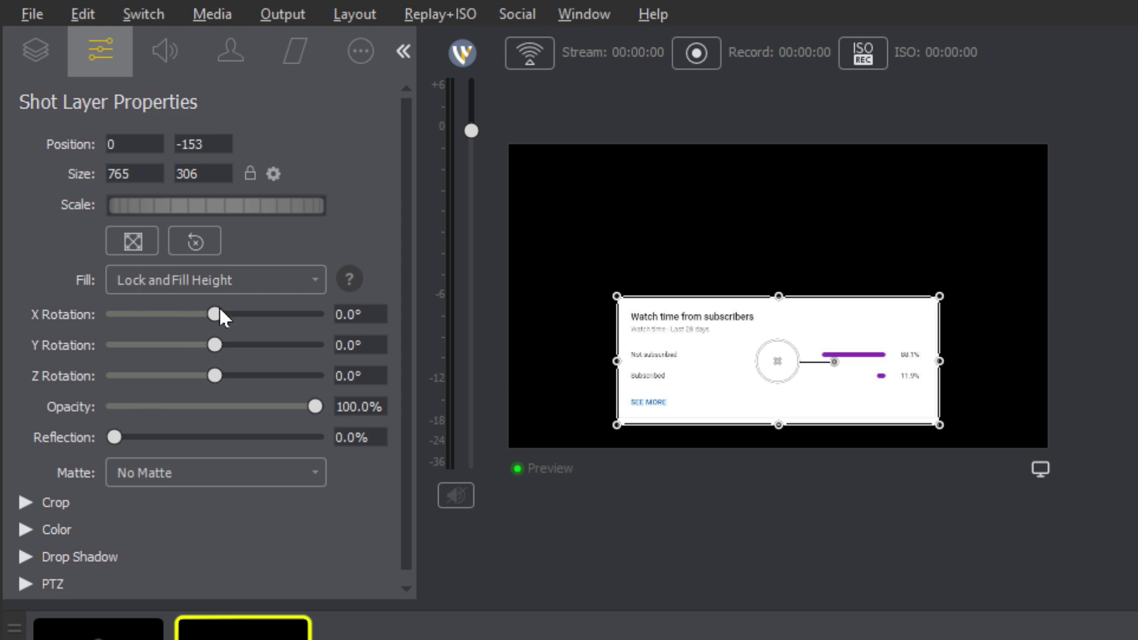
- Angle the chart 26.3° on Y, move it to -238, -56, and add a 57.9% reflection
{"action": "mouse_move", "coordinate": [216, 310]}
{"action": "left_mouse_down"}
{"action": "mouse_move", "coordinate": [254, 304]}
{"action": "mouse_move", "coordinate": [157, 307]}
{"action": "mouse_move", "coordinate": [235, 289]}
{"action": "mouse_move", "coordinate": [159, 285]}
{"action": "mouse_move", "coordinate": [206, 293]}
{"action": "mouse_move", "coordinate": [214, 309]}
{"action": "left_mouse_up"}
{"action": "left_click_drag", "start_coordinate": [218, 375], "coordinate": [231, 346]}
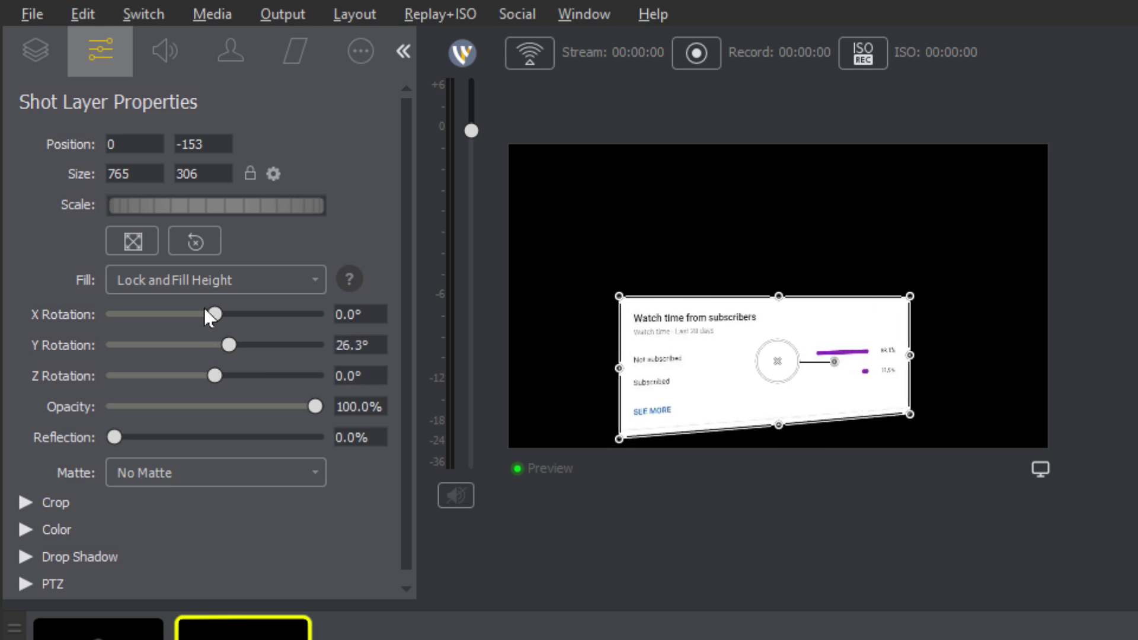
{"action": "left_click_drag", "start_coordinate": [657, 309], "coordinate": [620, 343]}
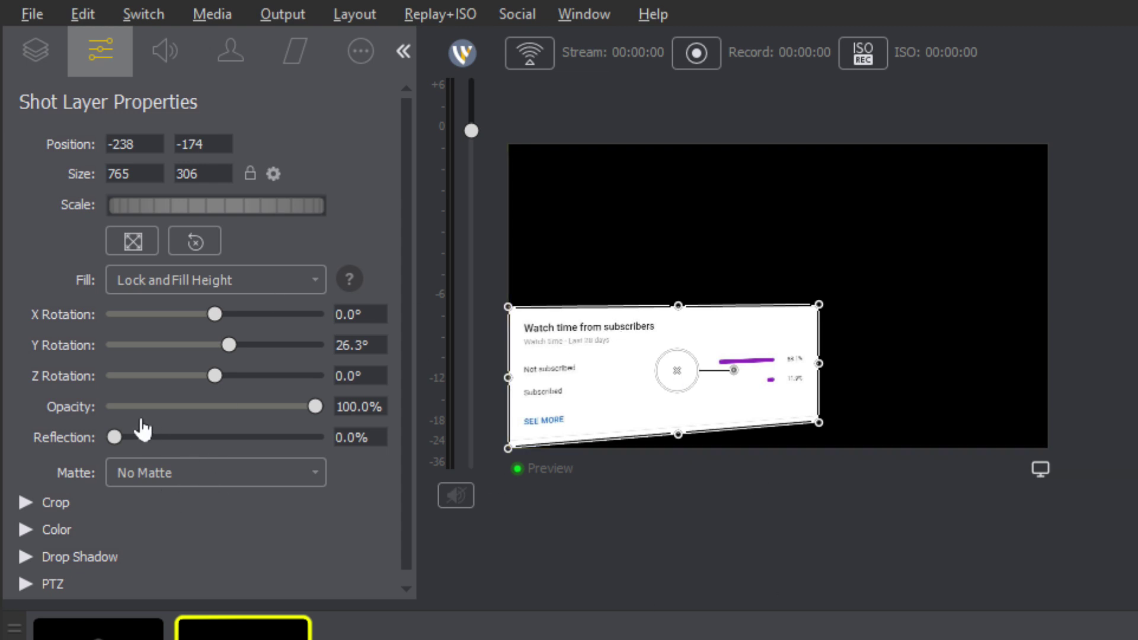
{"action": "left_click_drag", "start_coordinate": [119, 433], "coordinate": [230, 437]}
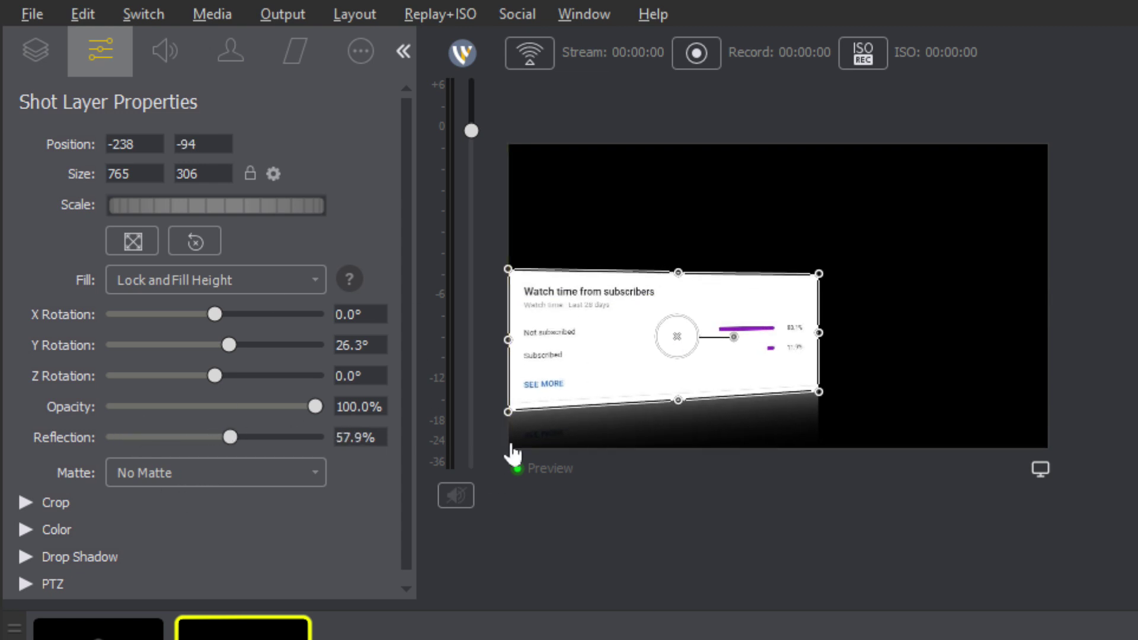
{"action": "mouse_move", "coordinate": [619, 290]}
{"action": "left_mouse_down"}
{"action": "mouse_move", "coordinate": [652, 261]}
{"action": "mouse_move", "coordinate": [627, 252]}
{"action": "mouse_move", "coordinate": [614, 270]}
{"action": "left_mouse_up"}
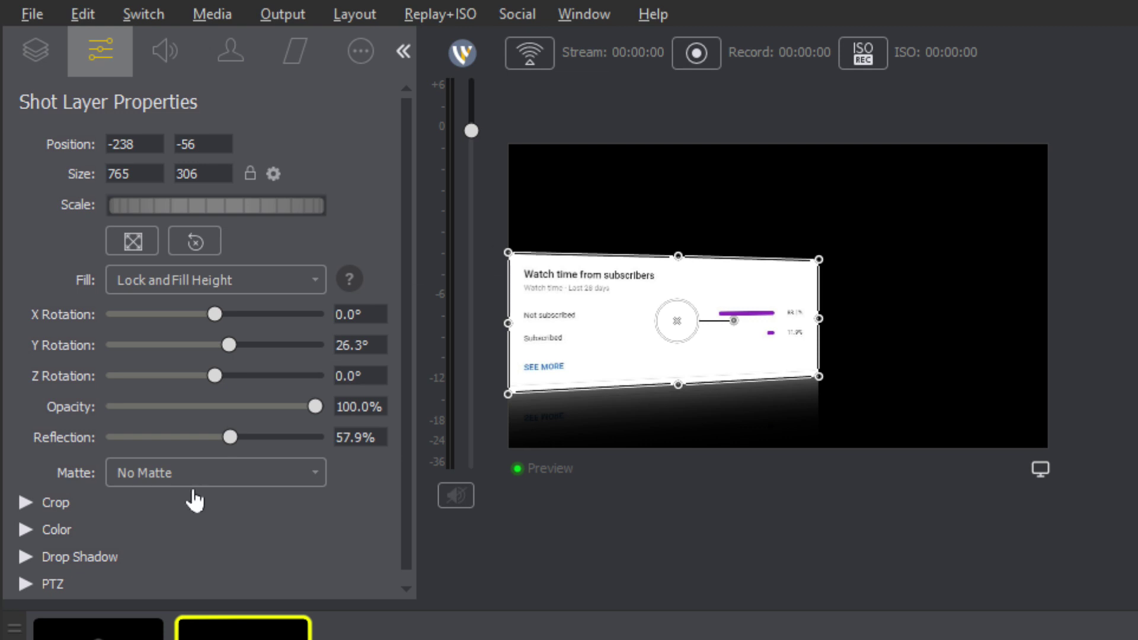
- Try Heart, Cloud, Oval and Star mattes on the watch-time card
{"action": "left_click", "coordinate": [202, 472]}
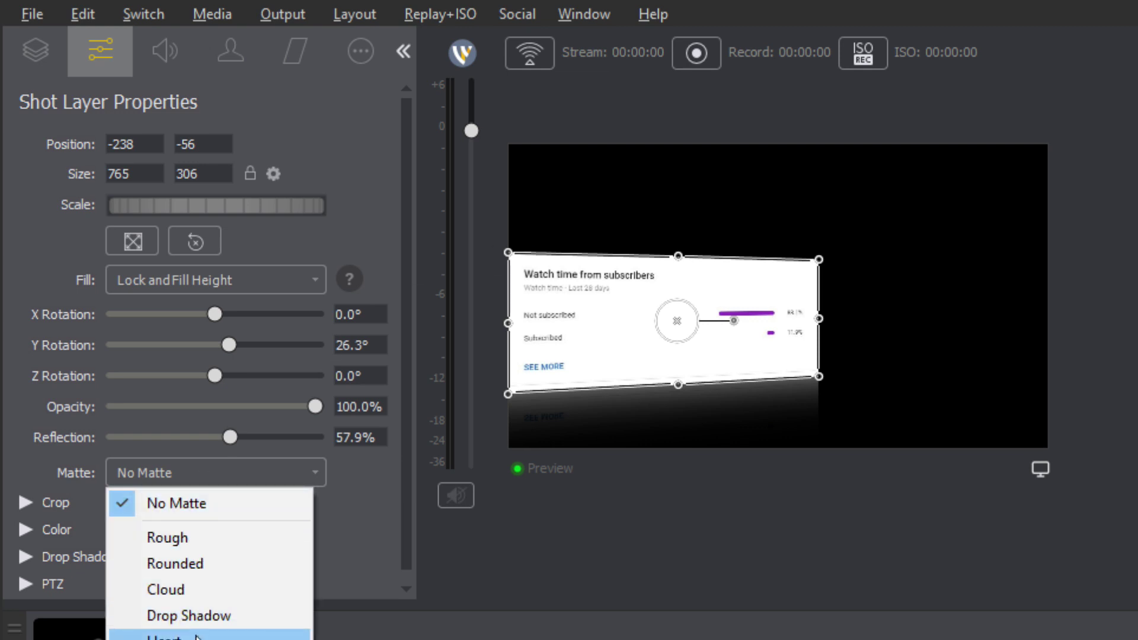
{"action": "left_click", "coordinate": [172, 637]}
{"action": "left_click", "coordinate": [156, 472]}
{"action": "left_click", "coordinate": [158, 505]}
{"action": "left_click", "coordinate": [171, 472]}
{"action": "left_click", "coordinate": [175, 589]}
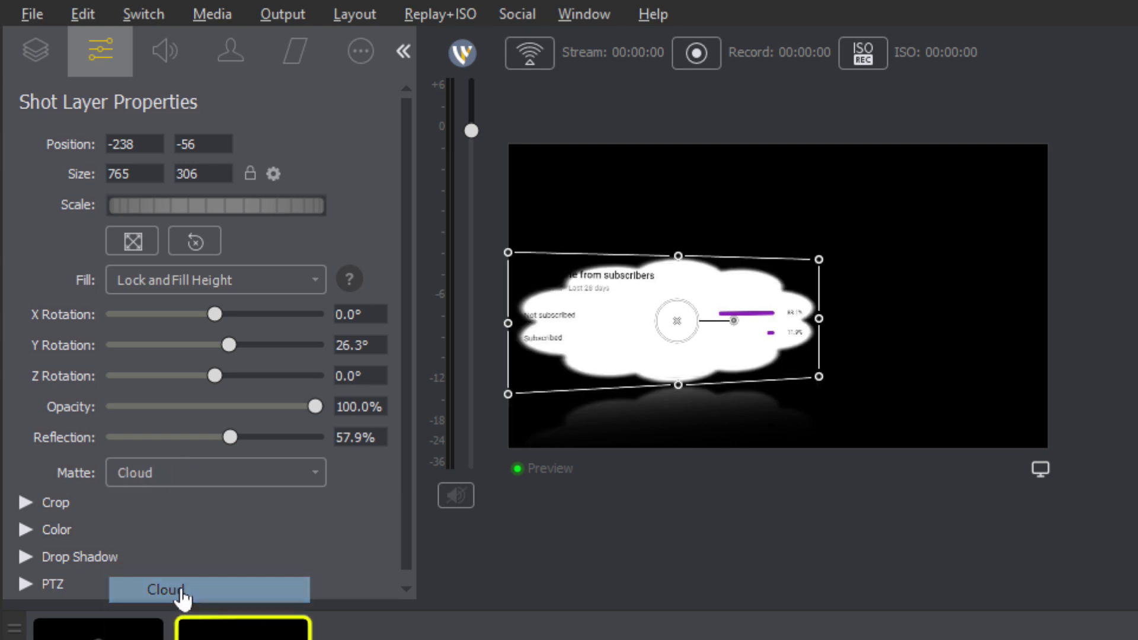
{"action": "left_click", "coordinate": [204, 473]}
{"action": "left_click", "coordinate": [178, 639]}
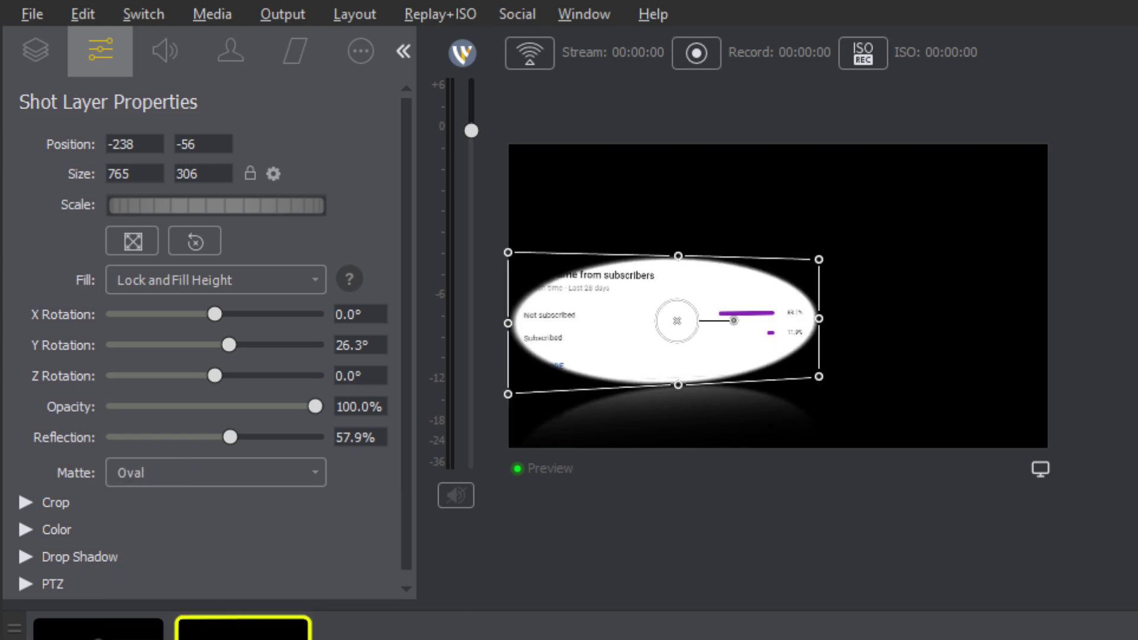
{"action": "left_click", "coordinate": [243, 471]}
{"action": "left_click", "coordinate": [171, 638]}
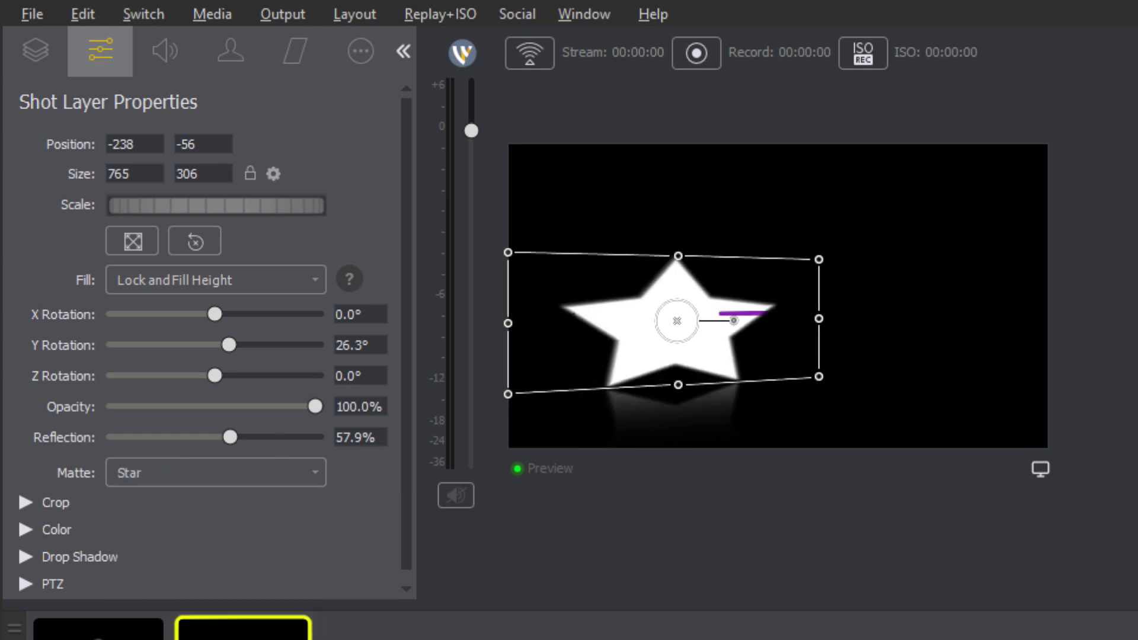
- Try SimplTrack2.JPG, SUBSCRIBE.JPG, Rough and SqueezeBox mattes, then settle on No Matte
{"action": "left_click", "coordinate": [197, 468]}
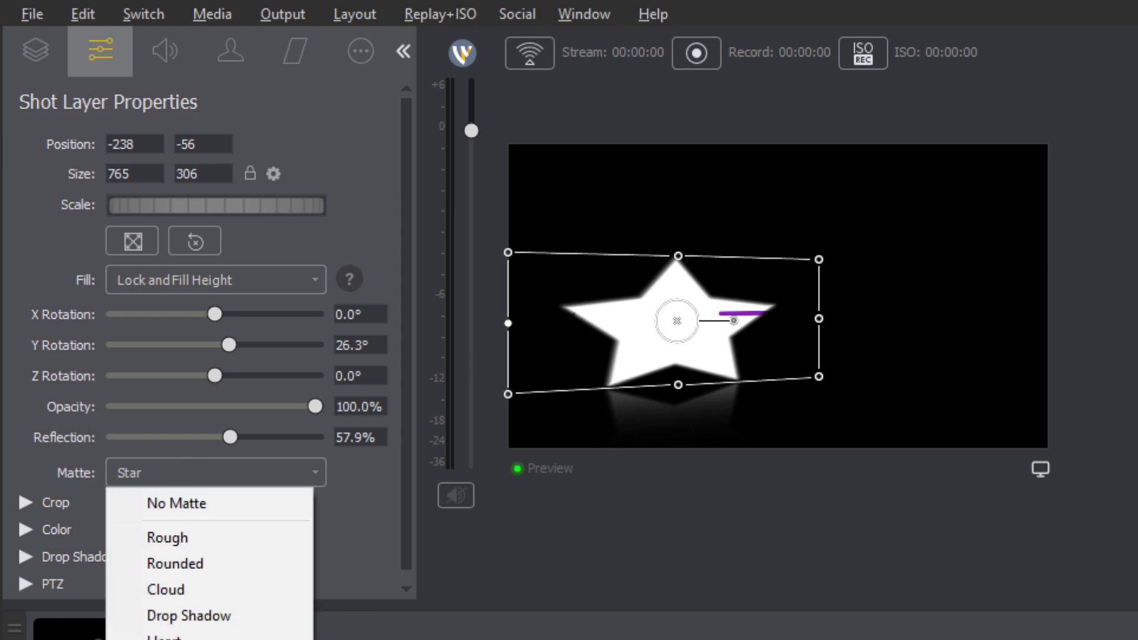
{"action": "left_click", "coordinate": [178, 637]}
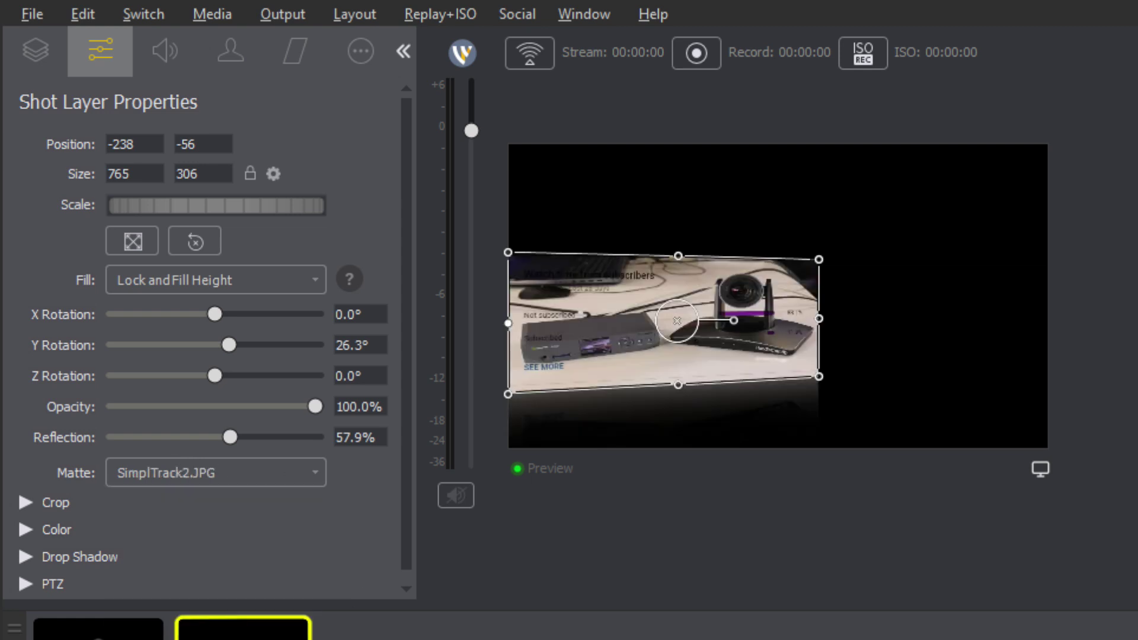
{"action": "left_click", "coordinate": [159, 477]}
{"action": "left_click", "coordinate": [178, 637]}
{"action": "left_click", "coordinate": [217, 472]}
{"action": "left_click", "coordinate": [207, 539]}
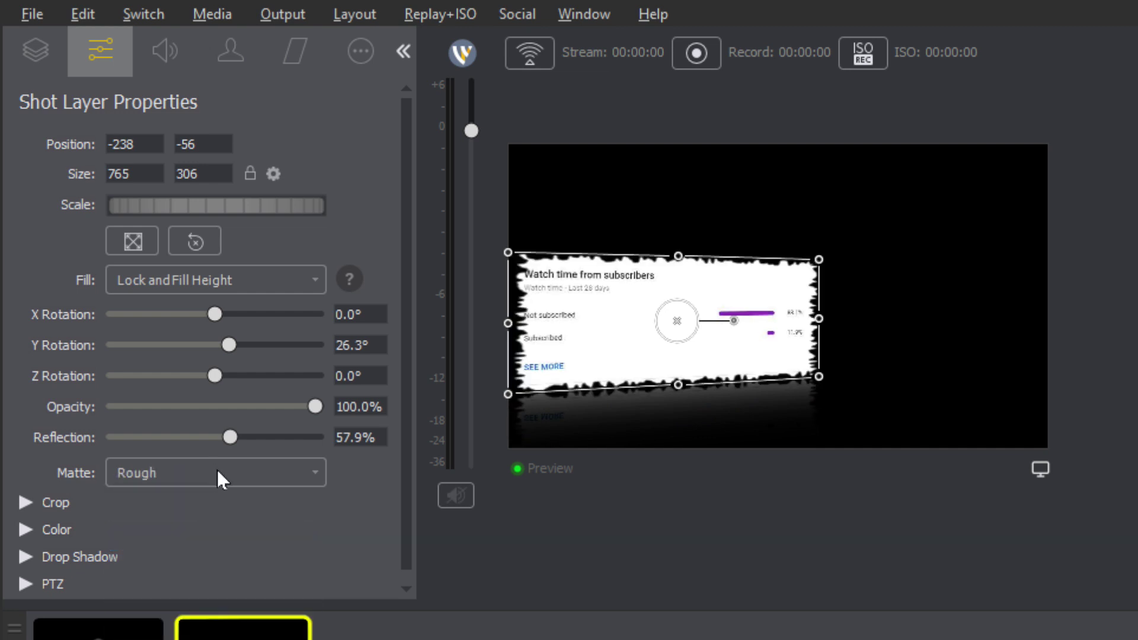
{"action": "left_click", "coordinate": [217, 469]}
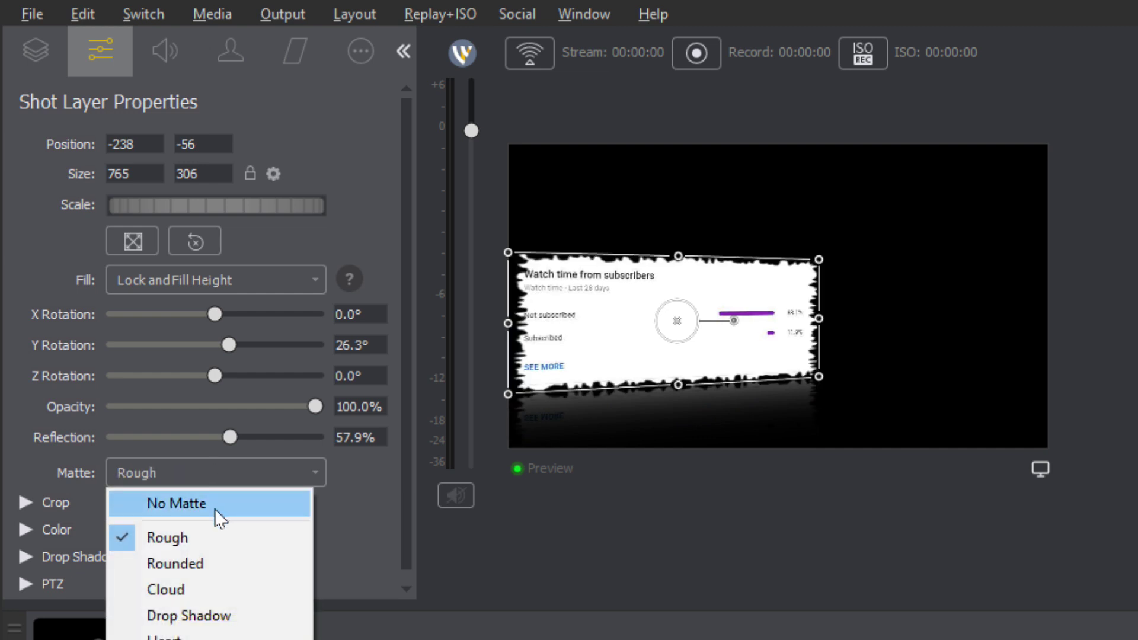
{"action": "left_click", "coordinate": [178, 634]}
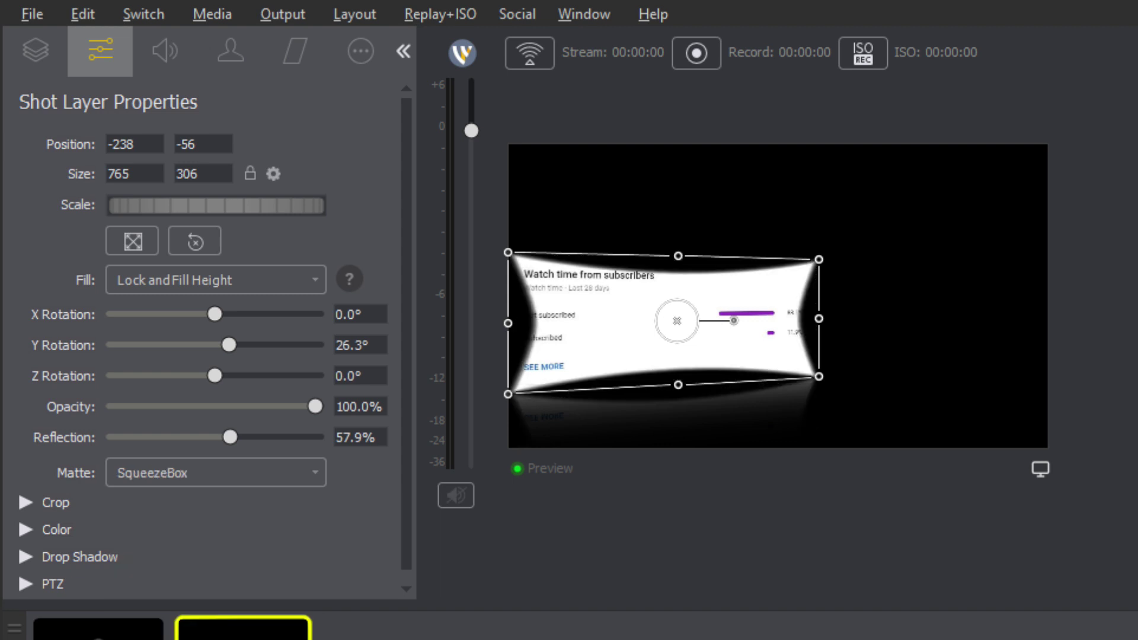
{"action": "left_click", "coordinate": [202, 472]}
{"action": "left_click", "coordinate": [207, 501]}
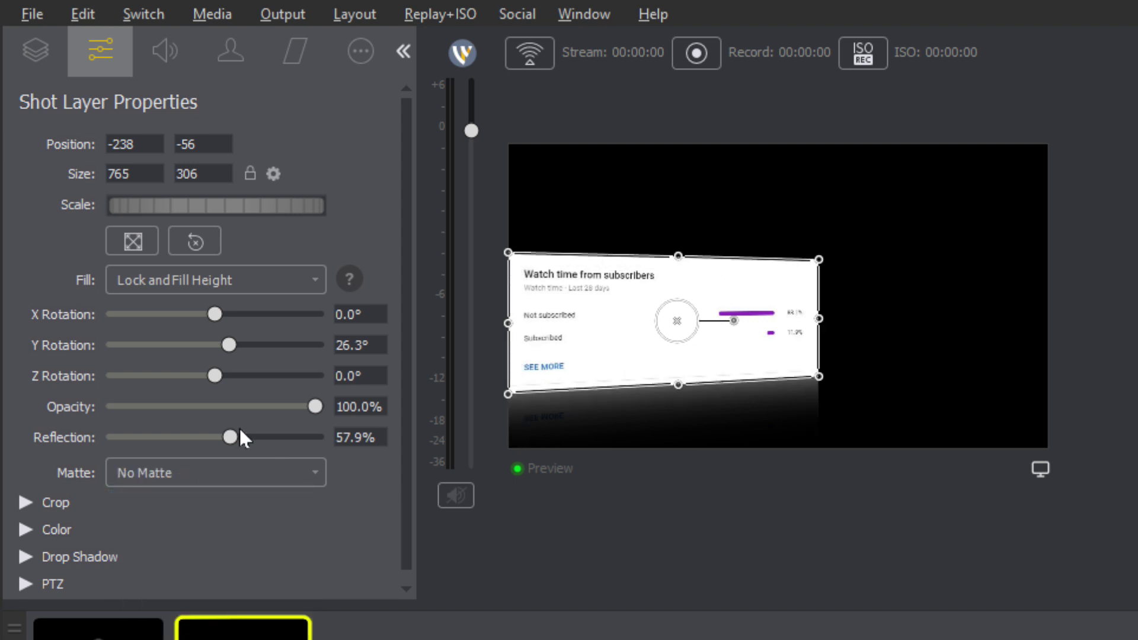
- Crop the card 1% left, 4% right, 5% top and 8% bottom
{"action": "left_click", "coordinate": [29, 502]}
{"action": "scroll", "coordinate": [35, 498], "scroll_direction": "down", "scroll_amount": 1}
{"action": "left_click_drag", "start_coordinate": [113, 467], "coordinate": [12, 448]}
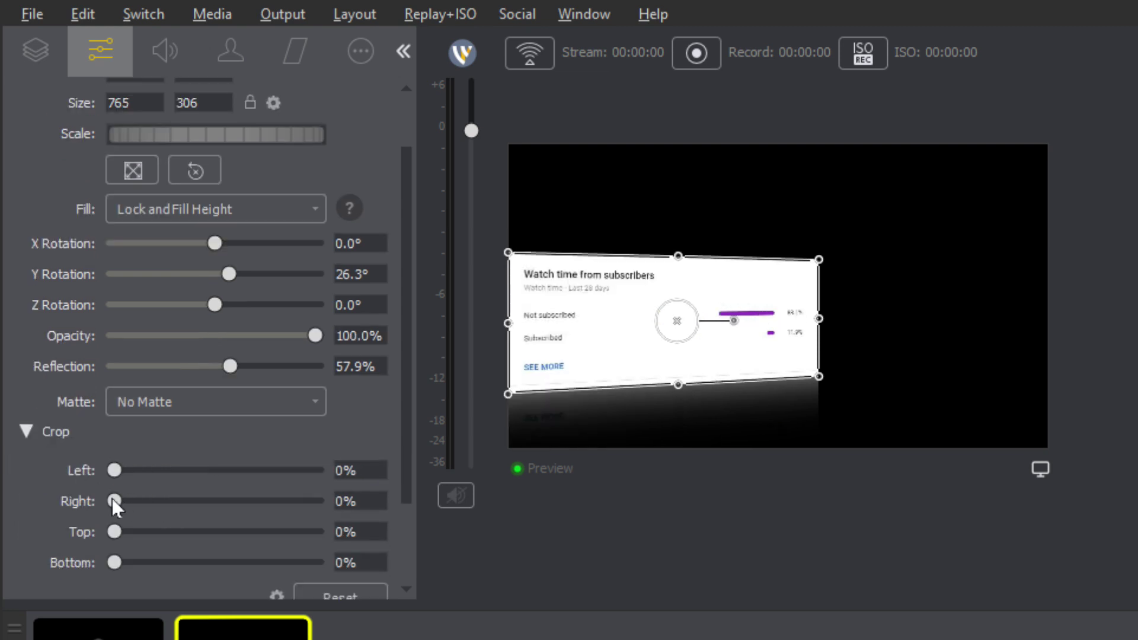
{"action": "left_click_drag", "start_coordinate": [113, 501], "coordinate": [121, 501]}
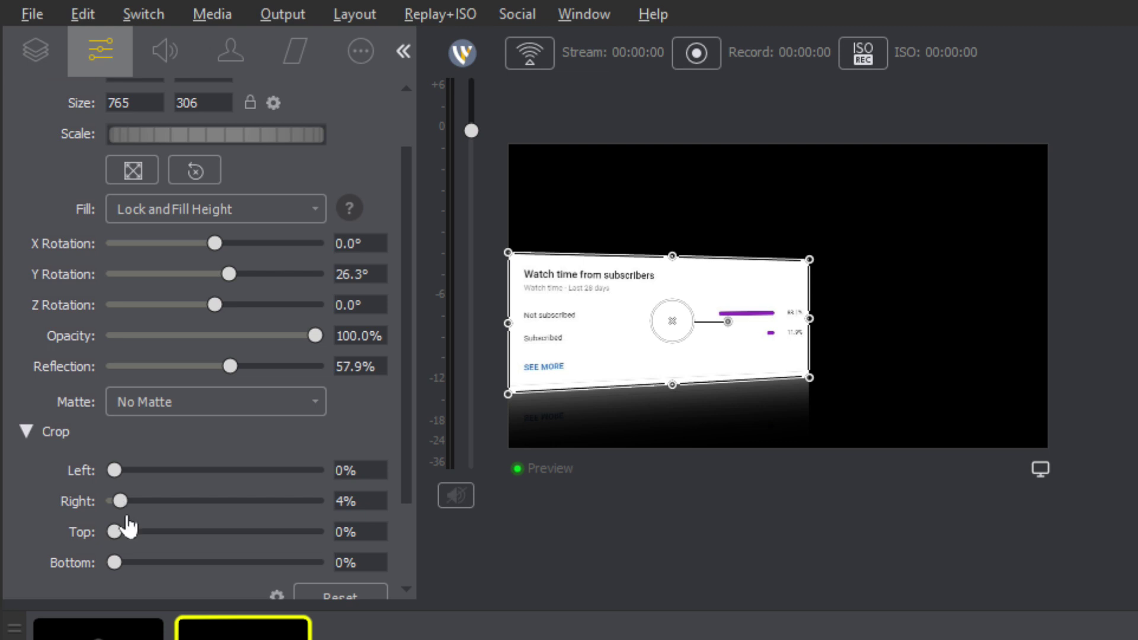
{"action": "left_click_drag", "start_coordinate": [115, 562], "coordinate": [125, 530]}
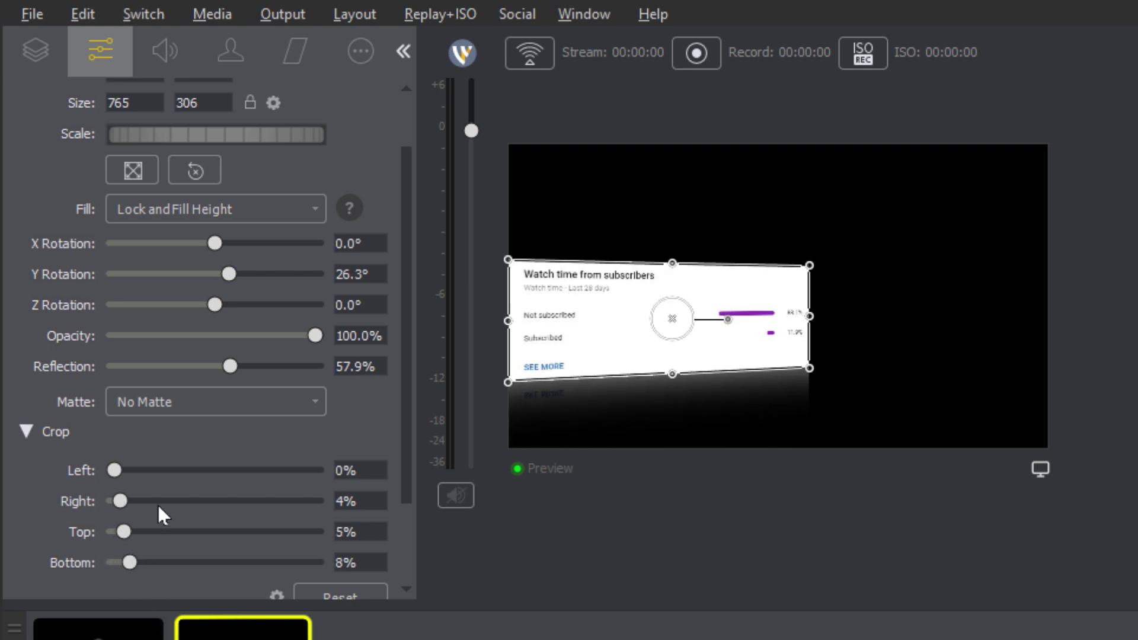
{"action": "scroll", "coordinate": [164, 491], "scroll_direction": "down", "scroll_amount": 3}
{"action": "left_click", "coordinate": [24, 325]}
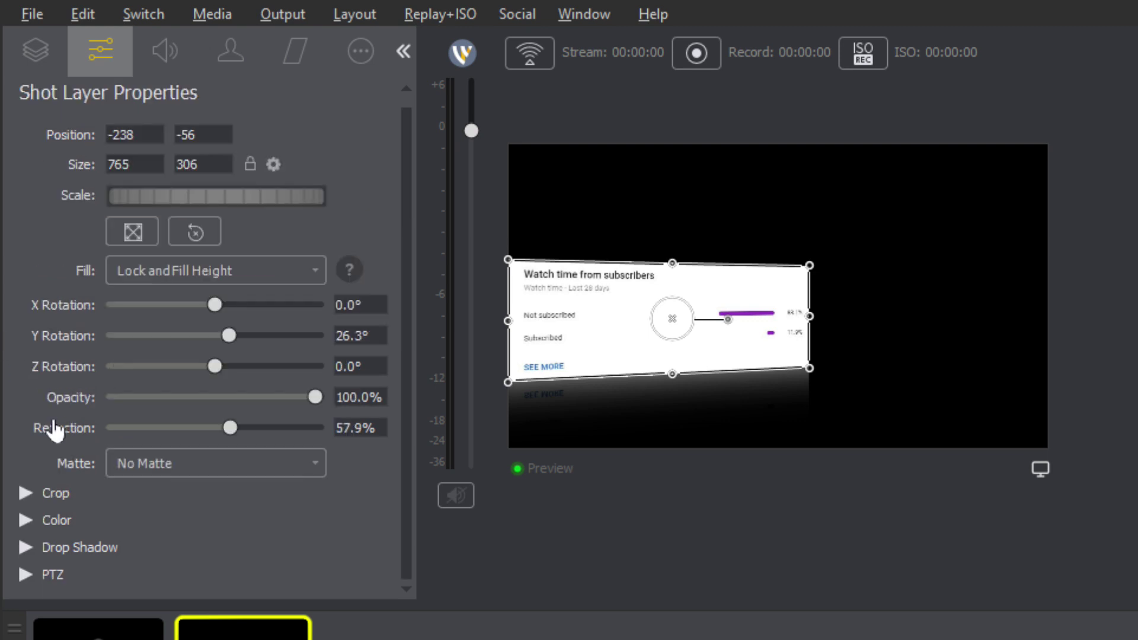
{"action": "left_click", "coordinate": [29, 493]}
{"action": "scroll", "coordinate": [122, 510], "scroll_direction": "down", "scroll_amount": 2}
{"action": "left_click_drag", "start_coordinate": [115, 460], "coordinate": [75, 462]}
{"action": "left_click", "coordinate": [29, 420]}
{"action": "left_click", "coordinate": [25, 520]}
{"action": "scroll", "coordinate": [114, 508], "scroll_direction": "down", "scroll_amount": 1}
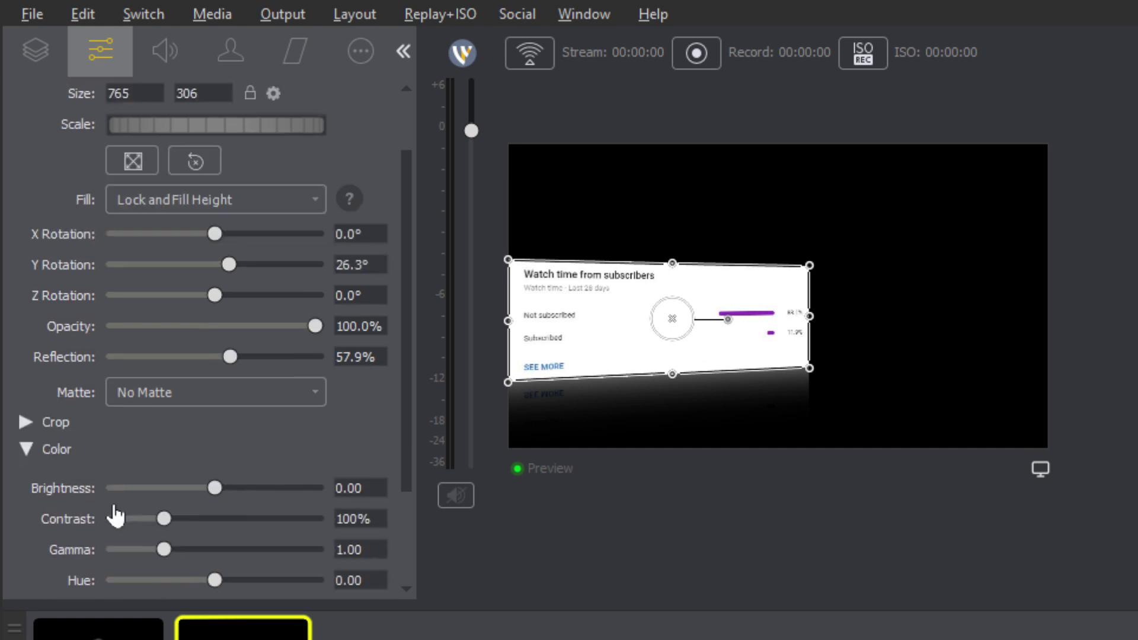
{"action": "scroll", "coordinate": [218, 474], "scroll_direction": "down", "scroll_amount": 1}
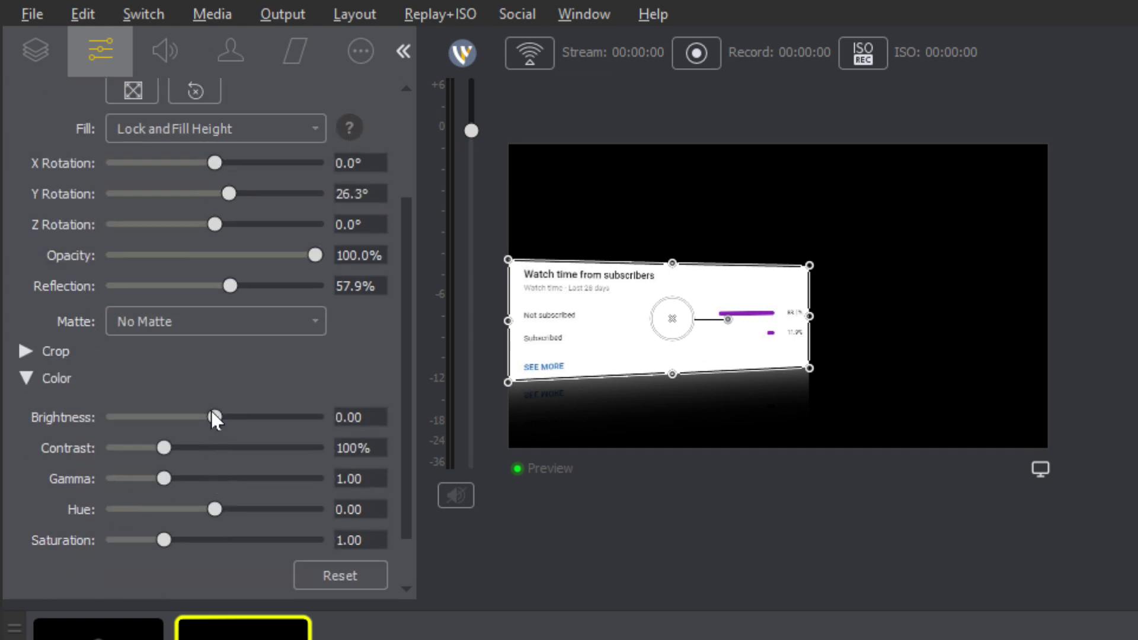
{"action": "mouse_move", "coordinate": [220, 415]}
{"action": "left_mouse_down"}
{"action": "mouse_move", "coordinate": [317, 408]}
{"action": "mouse_move", "coordinate": [174, 417]}
{"action": "mouse_move", "coordinate": [224, 417]}
{"action": "left_mouse_up"}
{"action": "left_click_drag", "start_coordinate": [171, 449], "coordinate": [147, 479]}
{"action": "left_click_drag", "start_coordinate": [214, 506], "coordinate": [264, 507]}
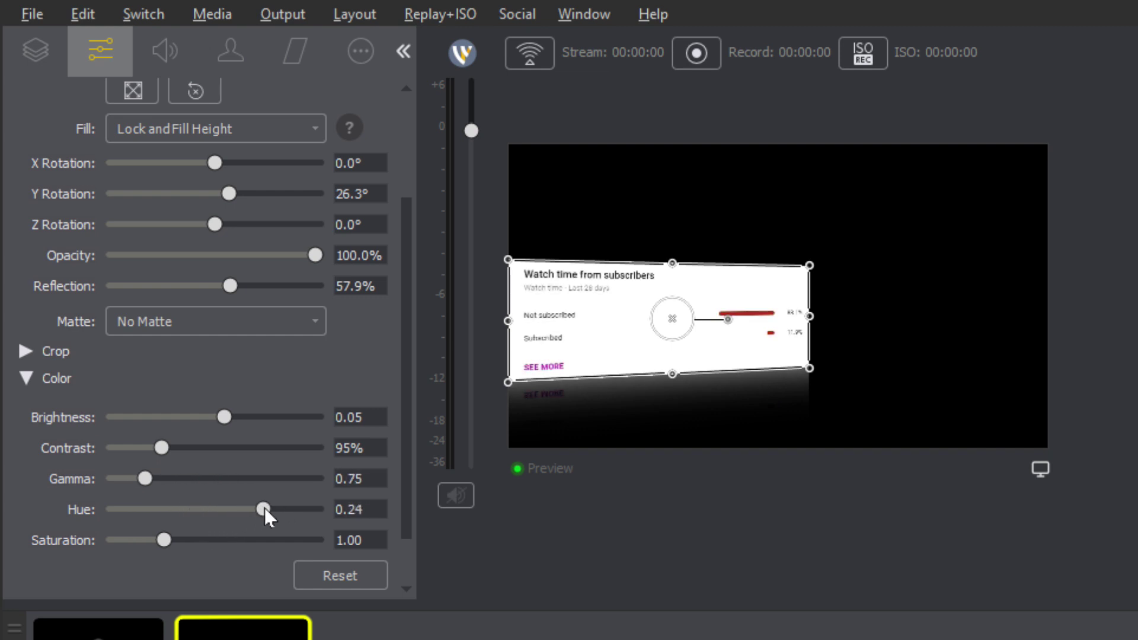
{"action": "left_click_drag", "start_coordinate": [164, 540], "coordinate": [215, 537]}
{"action": "scroll", "coordinate": [195, 509], "scroll_direction": "down", "scroll_amount": 1}
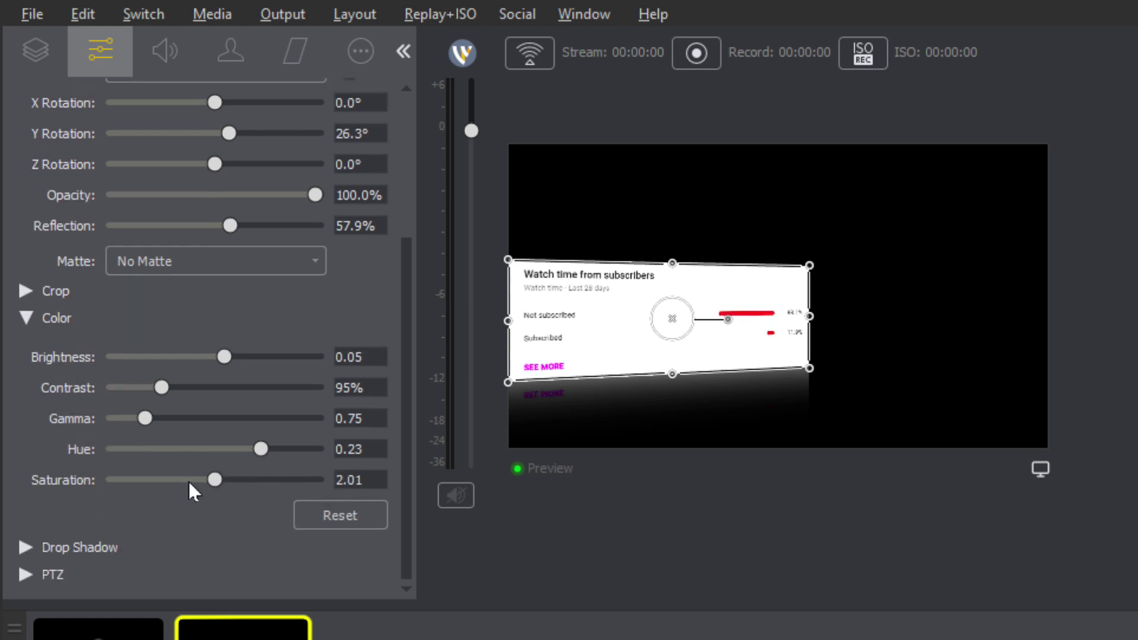
{"action": "left_click", "coordinate": [334, 513]}
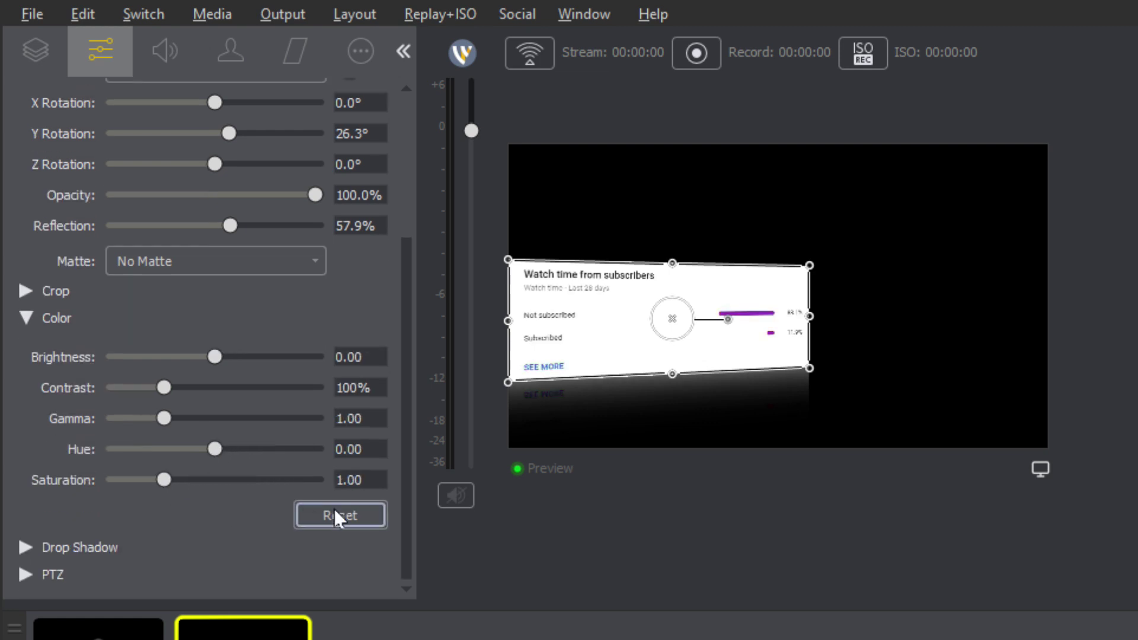
- Expand Drop Shadow and turn on the card's shadow Color
{"action": "left_click", "coordinate": [28, 550]}
{"action": "scroll", "coordinate": [108, 507], "scroll_direction": "down", "scroll_amount": 1}
{"action": "left_click", "coordinate": [39, 511]}
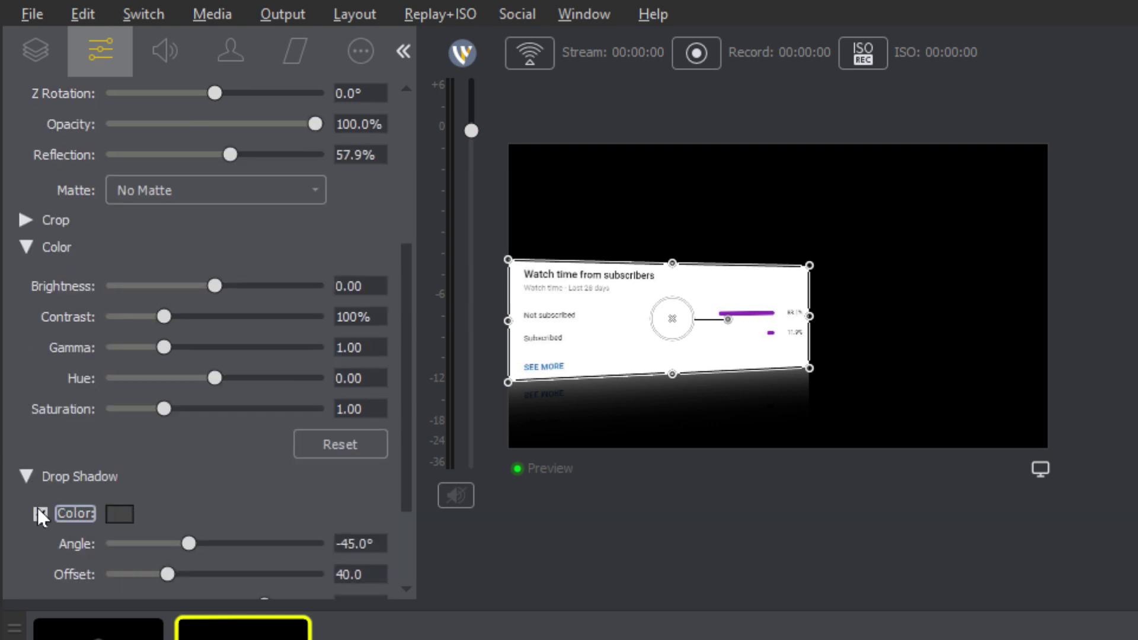
{"action": "scroll", "coordinate": [184, 435], "scroll_direction": "down", "scroll_amount": 1}
{"action": "scroll", "coordinate": [185, 436], "scroll_direction": "down", "scroll_amount": 1}
- Set the drop shadow's angle, offset and blur size, then show the layer's audio settings
{"action": "left_click_drag", "start_coordinate": [185, 435], "coordinate": [256, 444]}
{"action": "left_click_drag", "start_coordinate": [169, 467], "coordinate": [199, 466]}
{"action": "scroll", "coordinate": [234, 477], "scroll_direction": "down", "scroll_amount": 1}
{"action": "mouse_move", "coordinate": [118, 505]}
{"action": "left_mouse_down"}
{"action": "mouse_move", "coordinate": [272, 505]}
{"action": "mouse_move", "coordinate": [112, 506]}
{"action": "mouse_move", "coordinate": [138, 507]}
{"action": "left_mouse_up"}
{"action": "scroll", "coordinate": [249, 451], "scroll_direction": "up", "scroll_amount": 1}
{"action": "scroll", "coordinate": [59, 479], "scroll_direction": "down", "scroll_amount": 1}
{"action": "scroll", "coordinate": [108, 430], "scroll_direction": "up", "scroll_amount": 8}
{"action": "scroll", "coordinate": [108, 430], "scroll_direction": "up", "scroll_amount": 2}
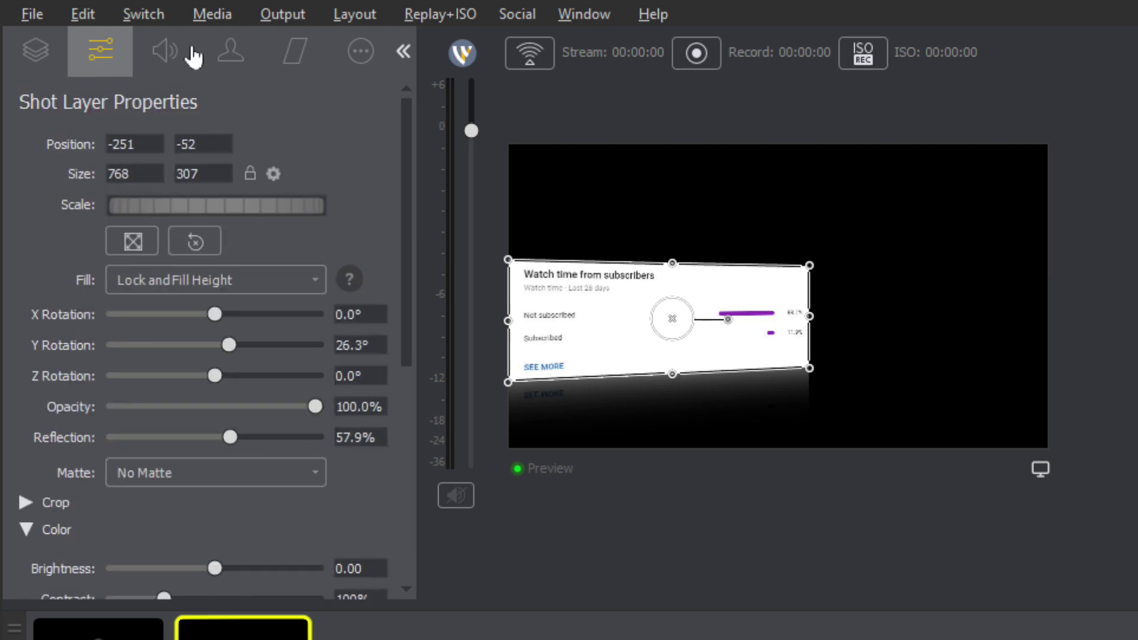
{"action": "left_click", "coordinate": [166, 54]}
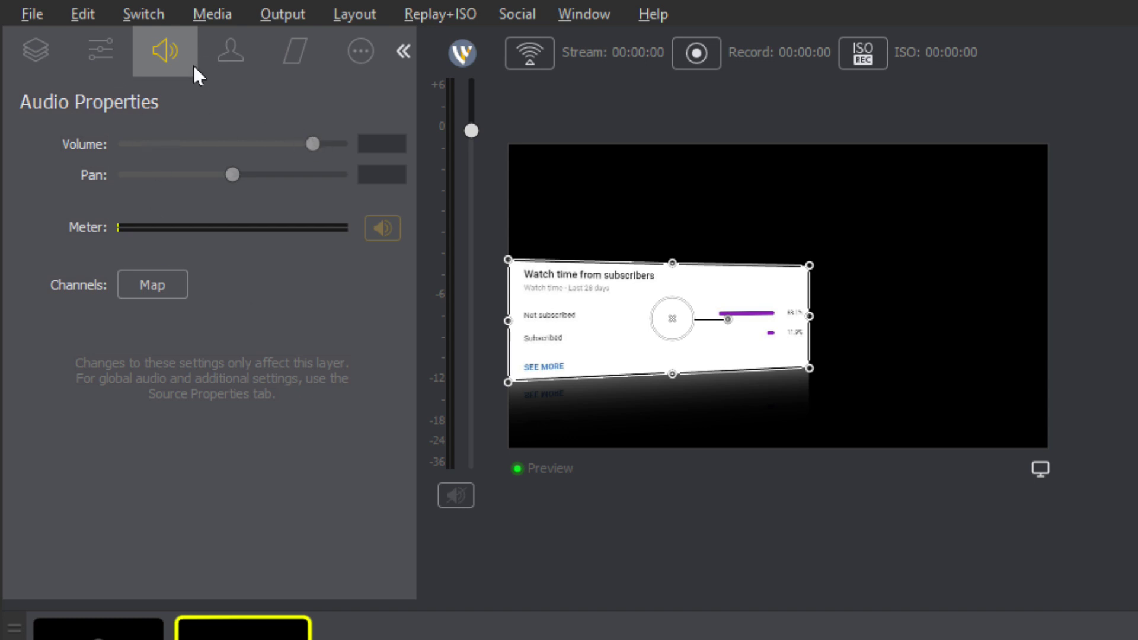
- Test a Chroma Key on the card, sampling the purple bars and raising the threshold to 38
{"action": "left_click", "coordinate": [230, 56]}
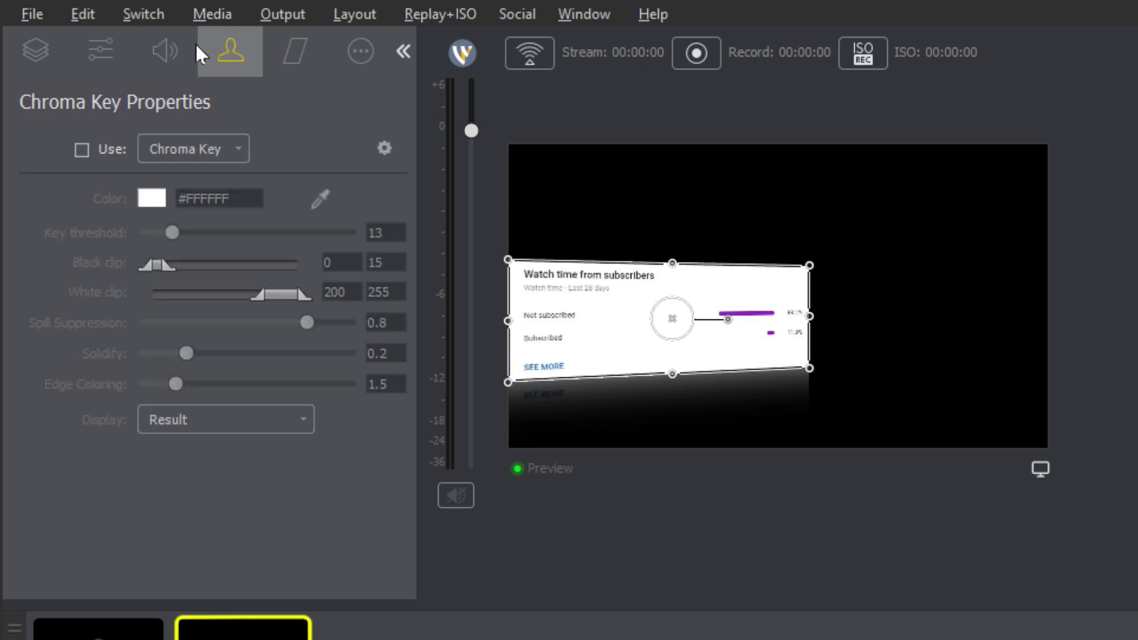
{"action": "left_click", "coordinate": [170, 50]}
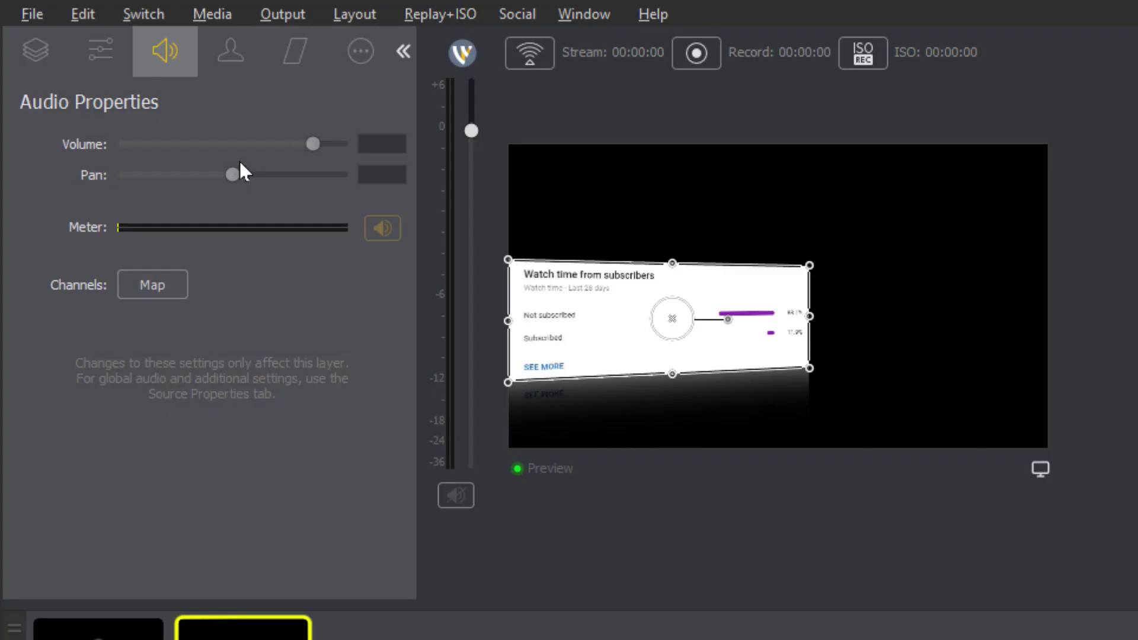
{"action": "left_click", "coordinate": [255, 51]}
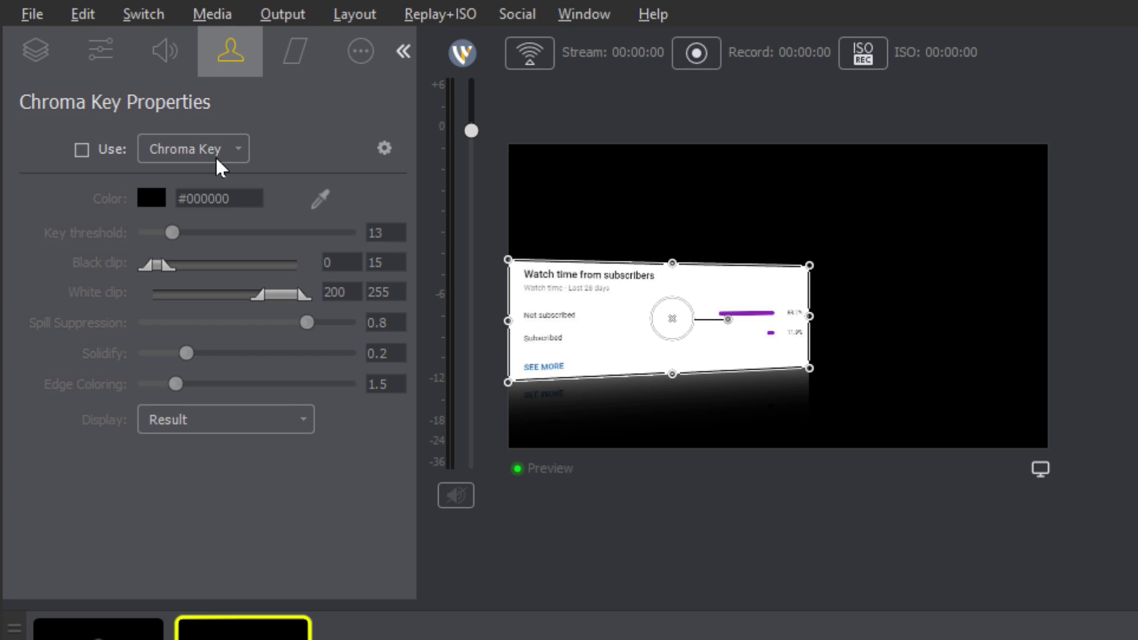
{"action": "left_click", "coordinate": [82, 150]}
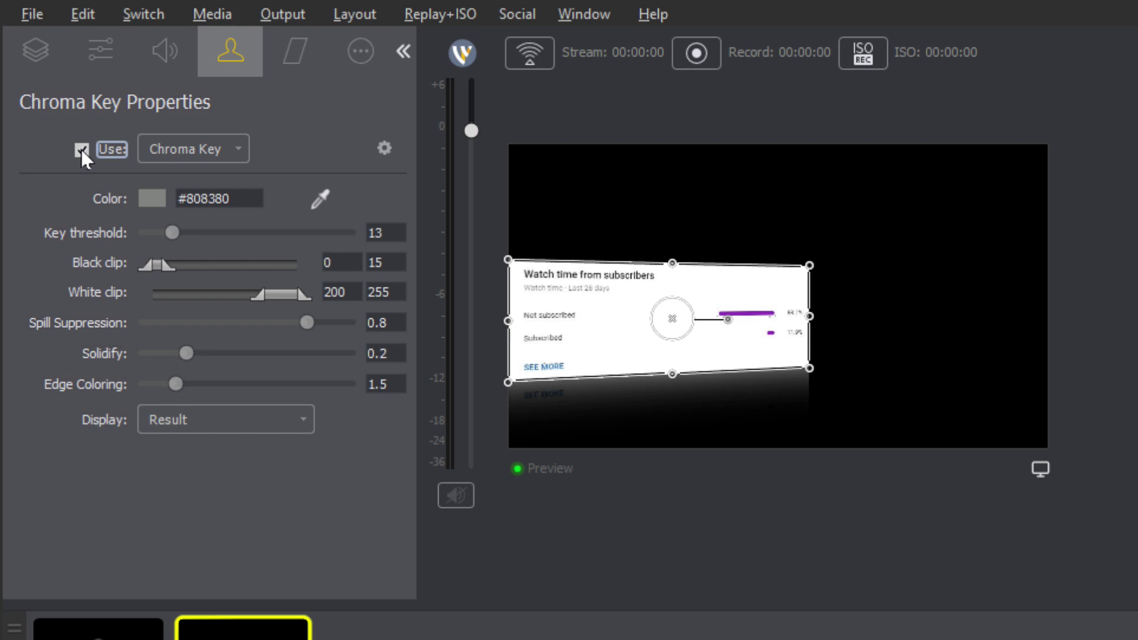
{"action": "left_click", "coordinate": [205, 155]}
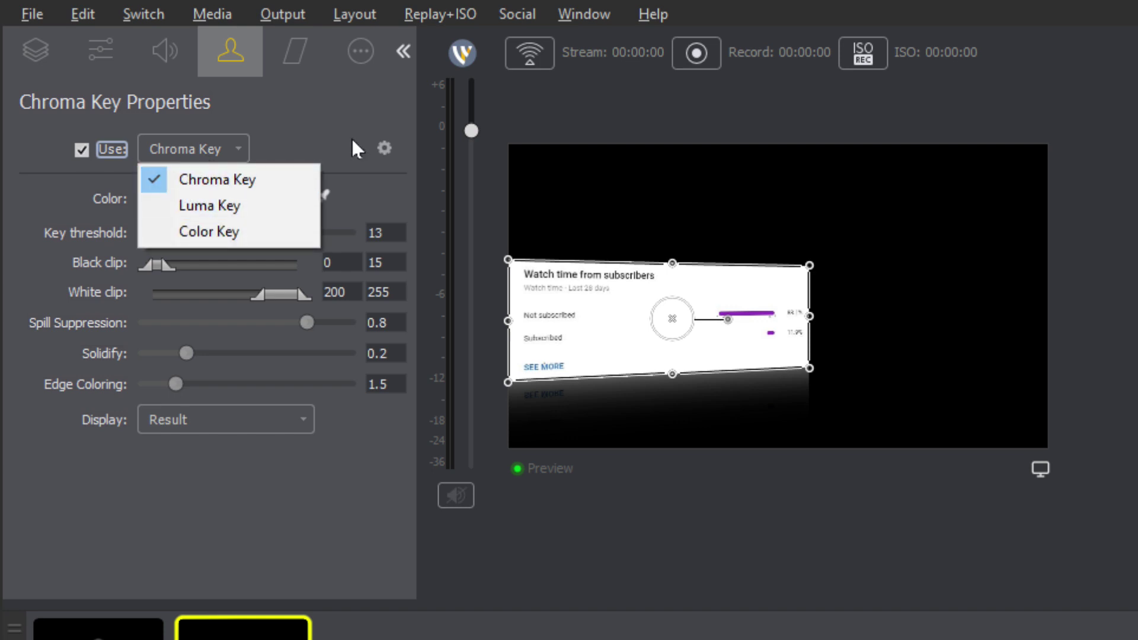
{"action": "left_click", "coordinate": [211, 178]}
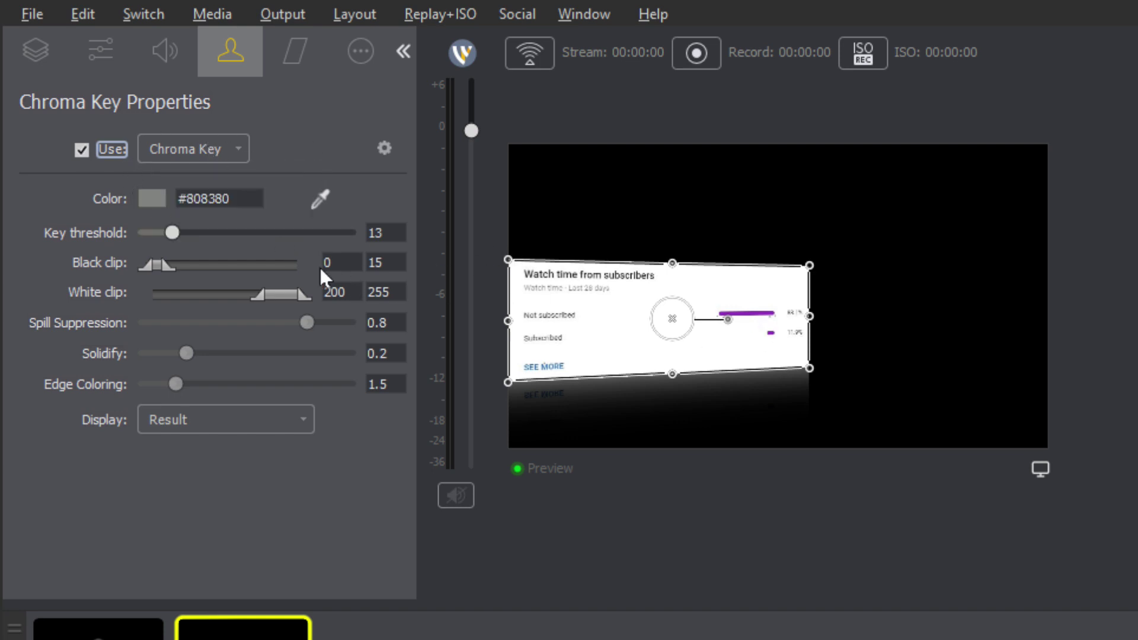
{"action": "left_click", "coordinate": [321, 199]}
{"action": "left_click", "coordinate": [745, 313]}
{"action": "left_click_drag", "start_coordinate": [175, 233], "coordinate": [223, 235]}
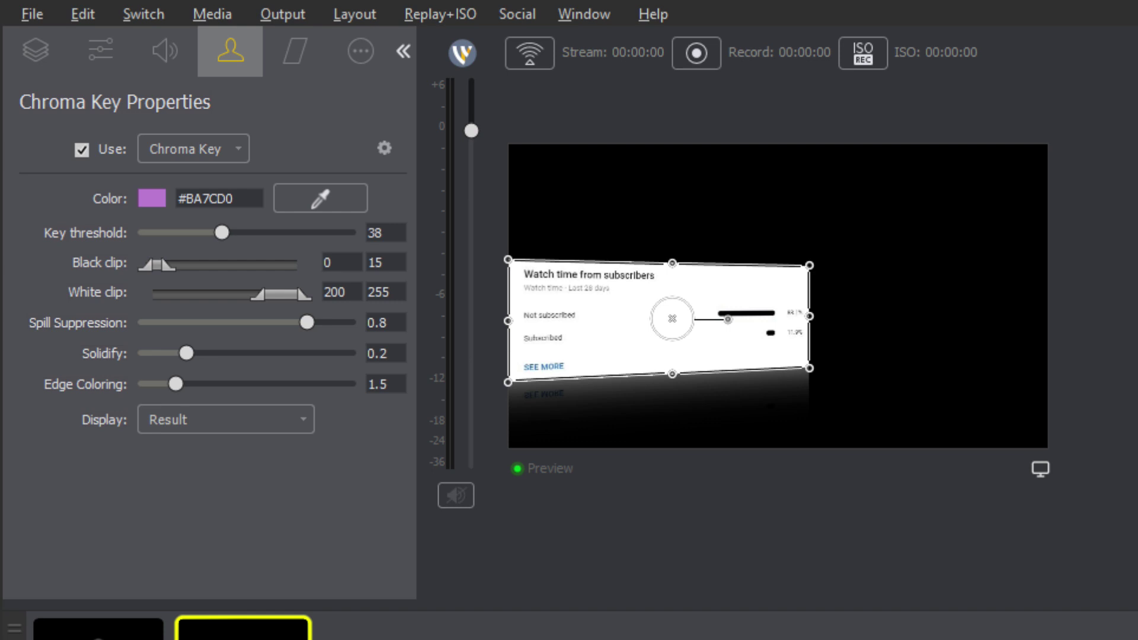
- Leave chroma keying off and bring up the Smooth Transition build-in directions
{"action": "left_click", "coordinate": [86, 152]}
{"action": "left_click", "coordinate": [86, 152]}
{"action": "left_click", "coordinate": [86, 152]}
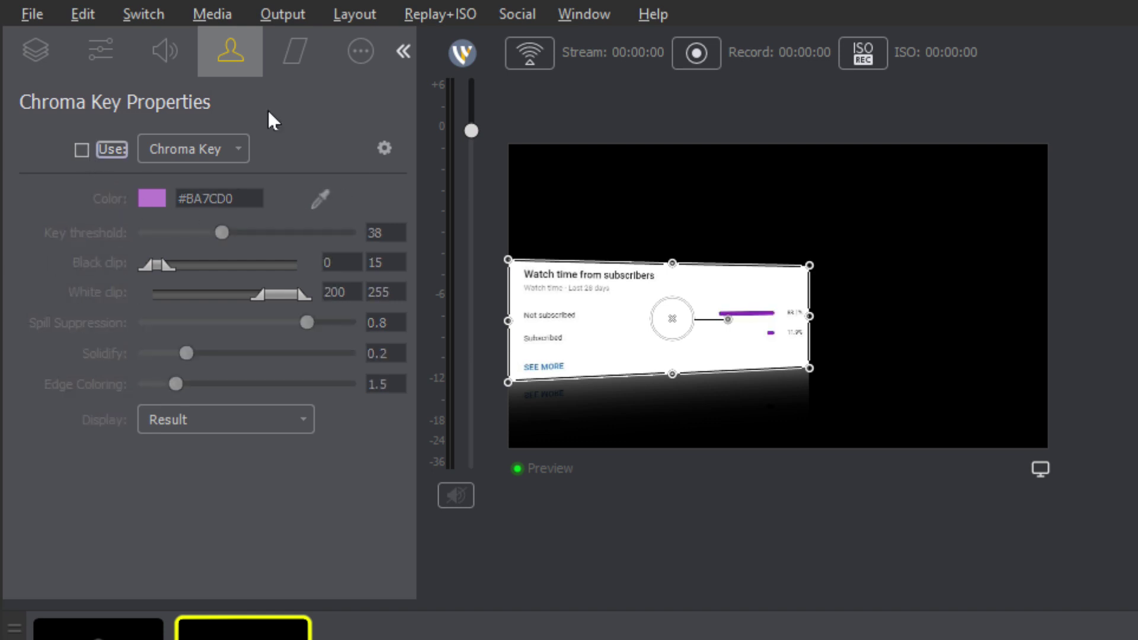
{"action": "left_click", "coordinate": [281, 46]}
{"action": "left_click", "coordinate": [252, 151]}
- Make the card build in From Left and send the preview live with the Smooth transition
{"action": "left_click", "coordinate": [288, 148]}
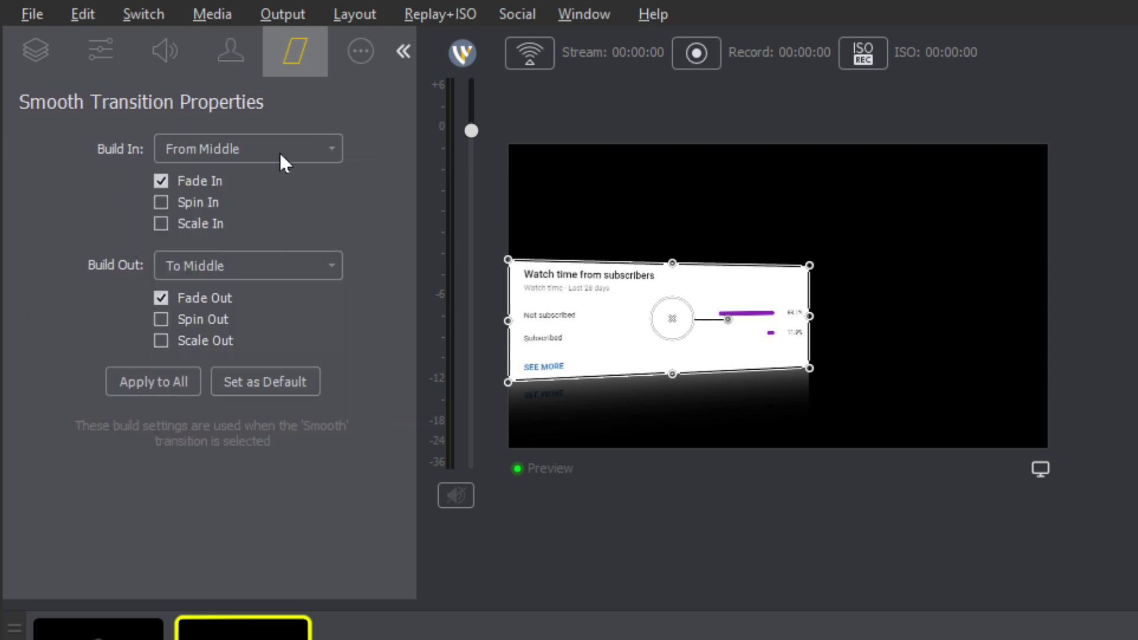
{"action": "left_click", "coordinate": [280, 153]}
{"action": "left_click", "coordinate": [280, 153]}
{"action": "left_click", "coordinate": [313, 155]}
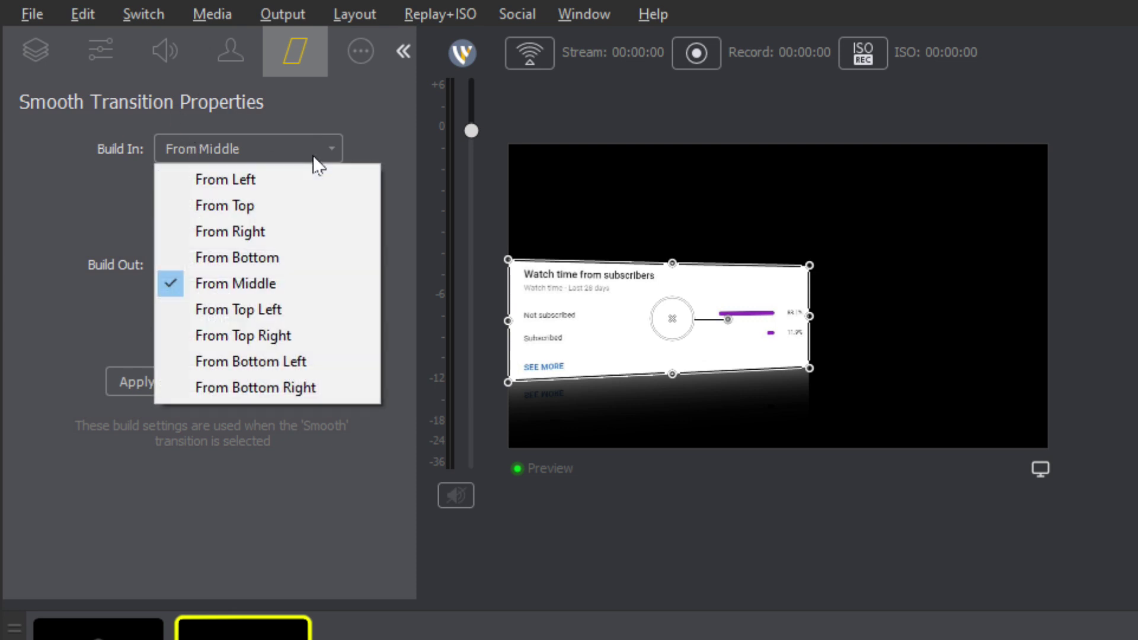
{"action": "left_click", "coordinate": [307, 179]}
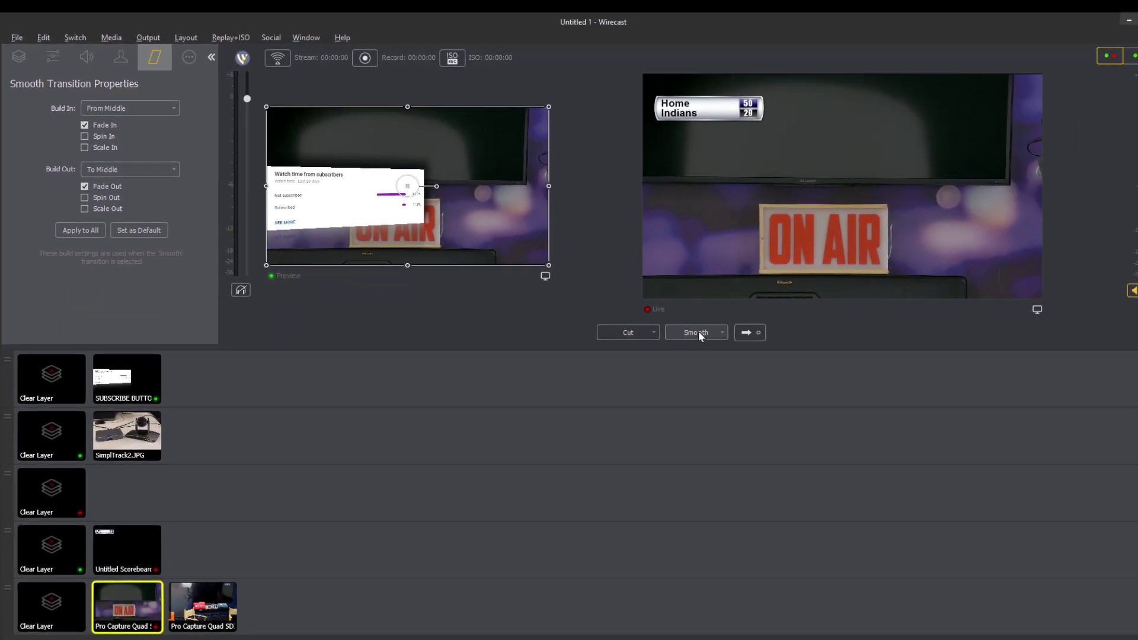
{"action": "left_click", "coordinate": [746, 335]}
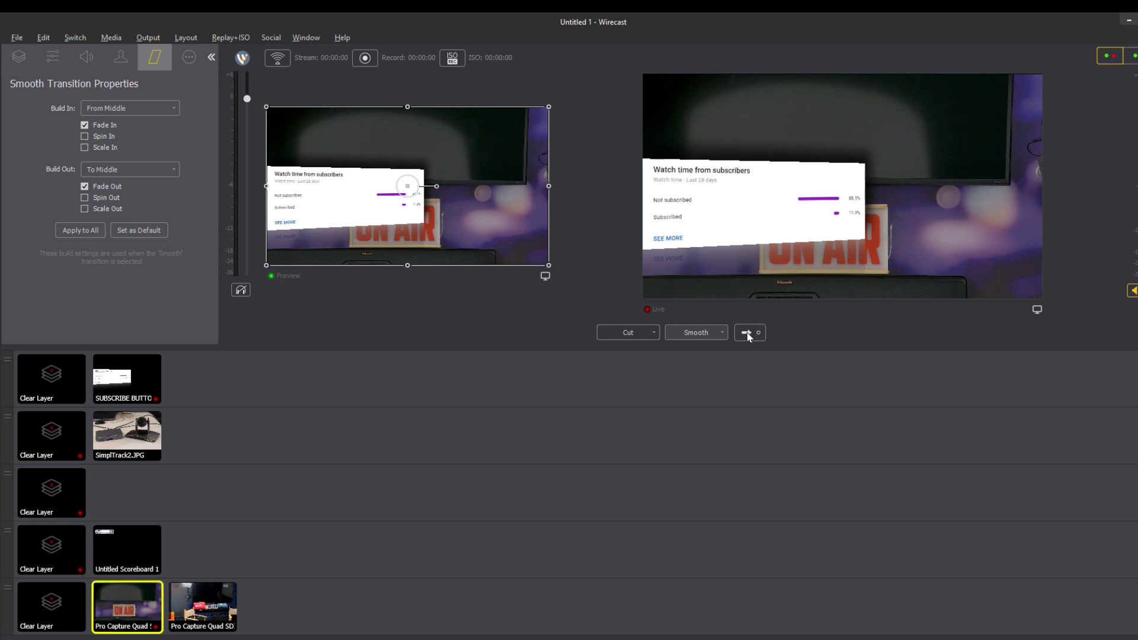
- Set the subscribe overlay to build in From Top Left and take SimplTrack2.JPG live
{"action": "left_click", "coordinate": [127, 379]}
{"action": "left_click", "coordinate": [119, 109]}
{"action": "left_click", "coordinate": [121, 124]}
{"action": "left_click", "coordinate": [124, 112]}
{"action": "left_click", "coordinate": [146, 193]}
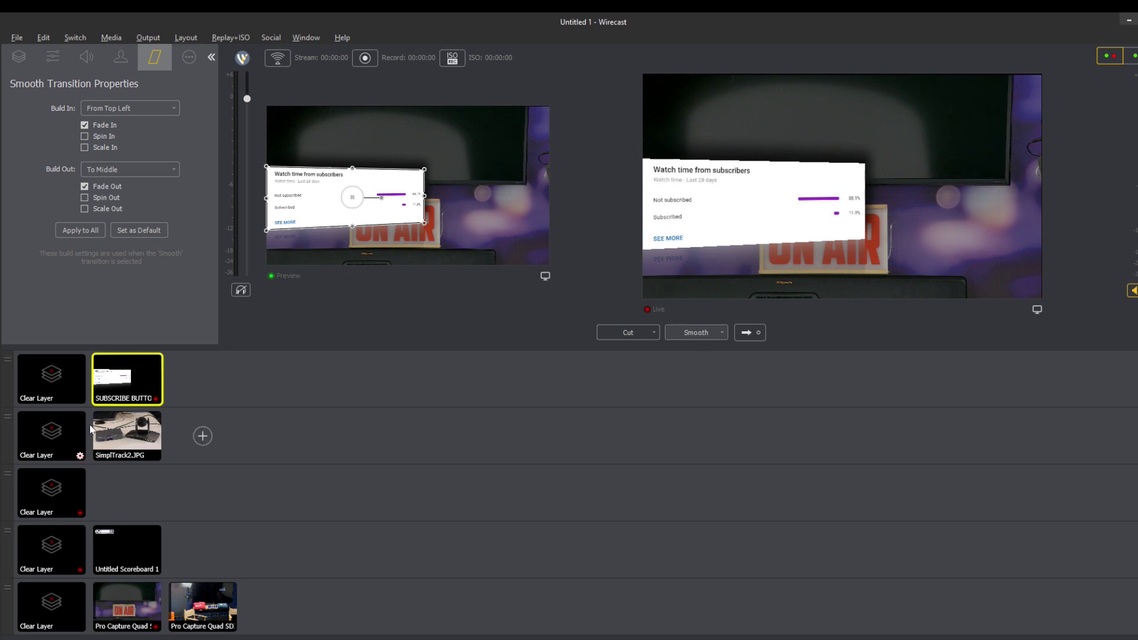
{"action": "left_click", "coordinate": [125, 426]}
{"action": "left_click", "coordinate": [745, 334]}
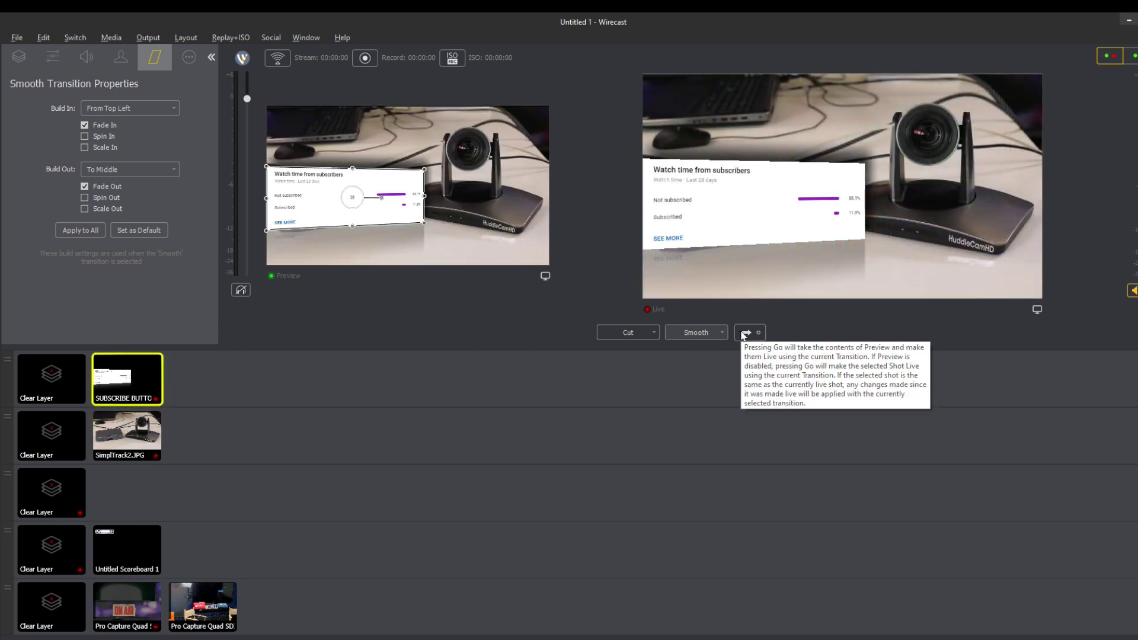
- Revert the build-in to From Left, take the overlay off air, then bring SUBSCRIBE BUTTON back live
{"action": "left_click", "coordinate": [130, 108]}
{"action": "left_click", "coordinate": [119, 120]}
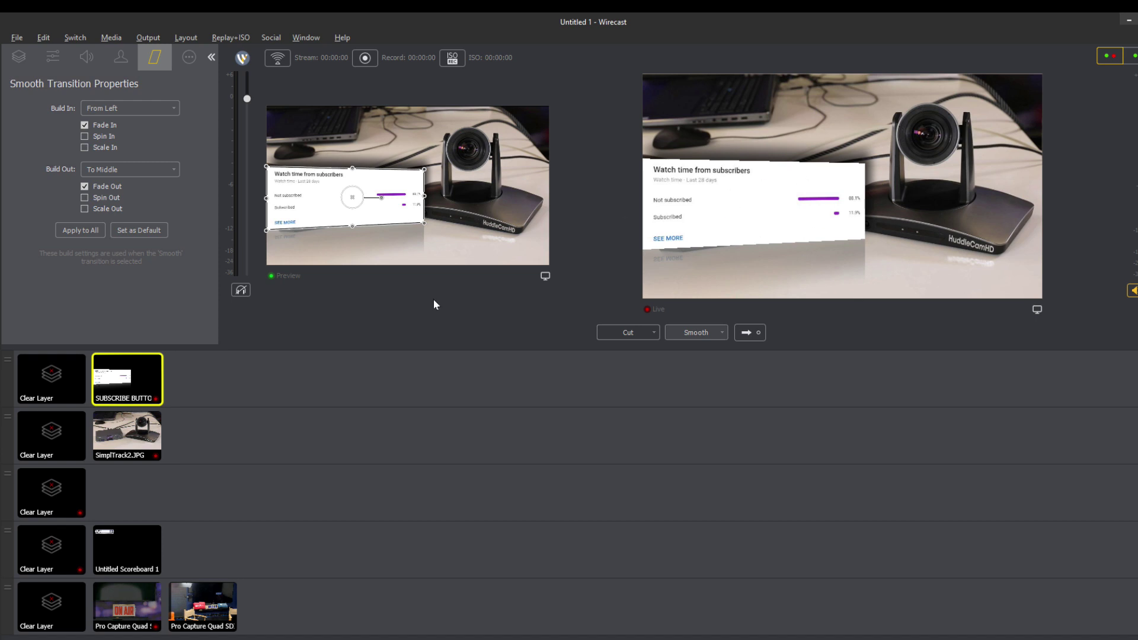
{"action": "left_click", "coordinate": [51, 371]}
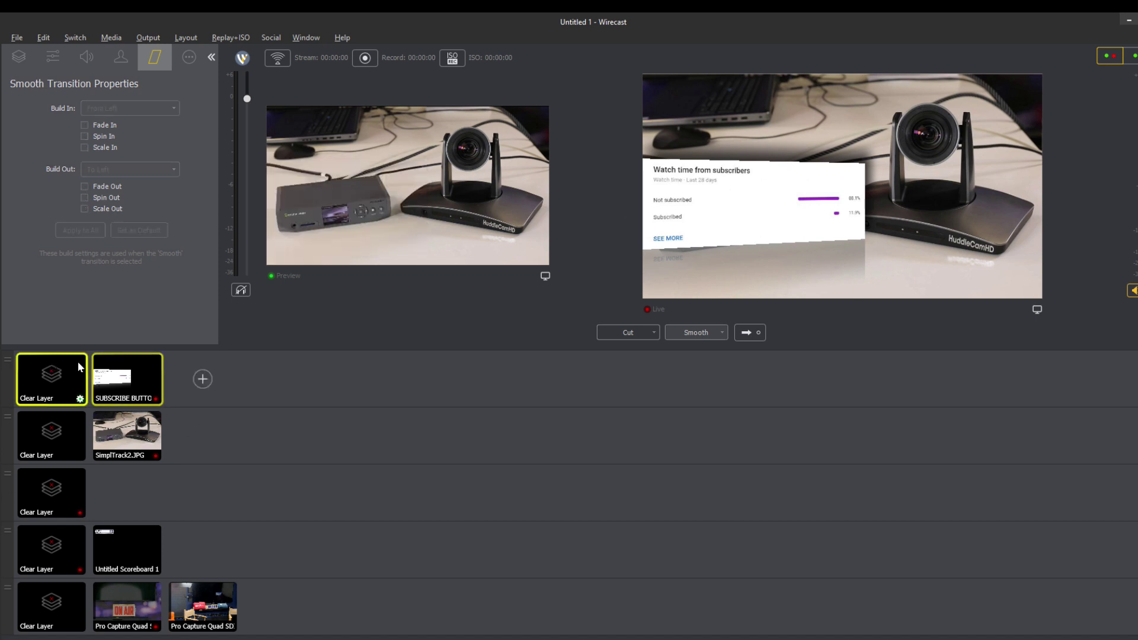
{"action": "left_click", "coordinate": [751, 332]}
{"action": "left_click", "coordinate": [110, 379]}
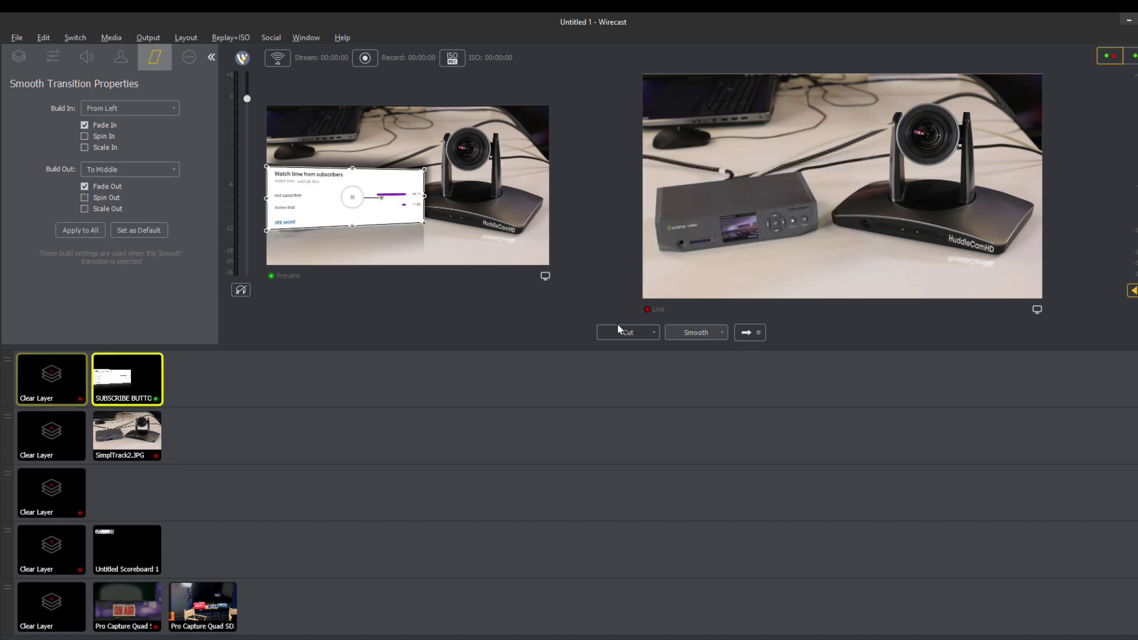
{"action": "left_click", "coordinate": [751, 334]}
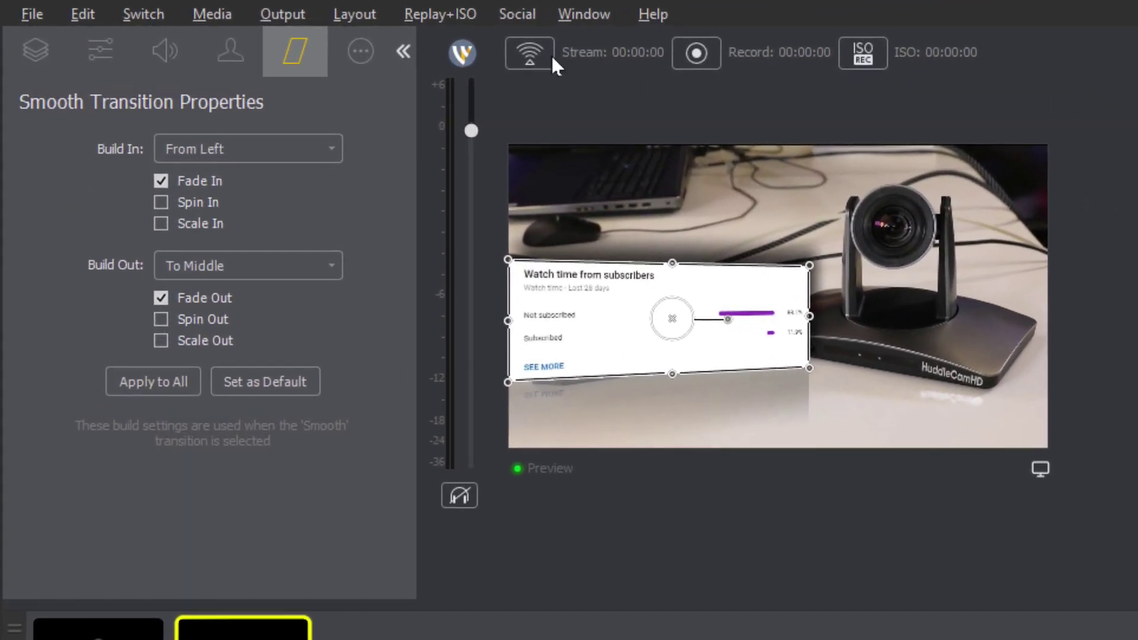
- Review the overlay's Source Properties, then return to the Shot Layers view
{"action": "left_click", "coordinate": [370, 50]}
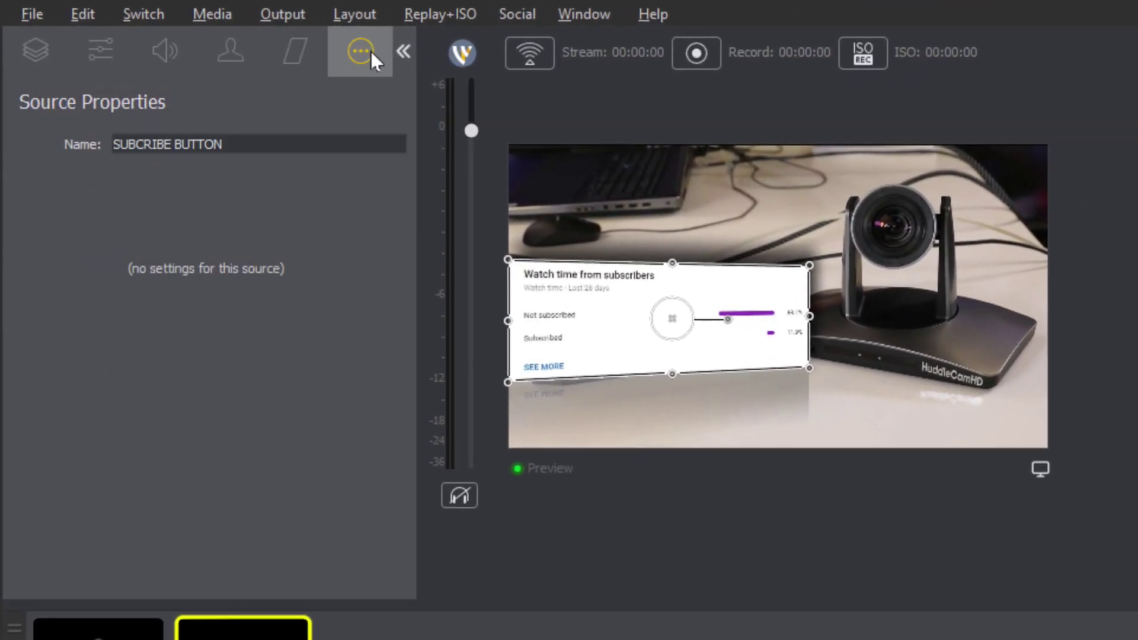
{"action": "left_click", "coordinate": [314, 49]}
{"action": "left_click", "coordinate": [35, 51]}
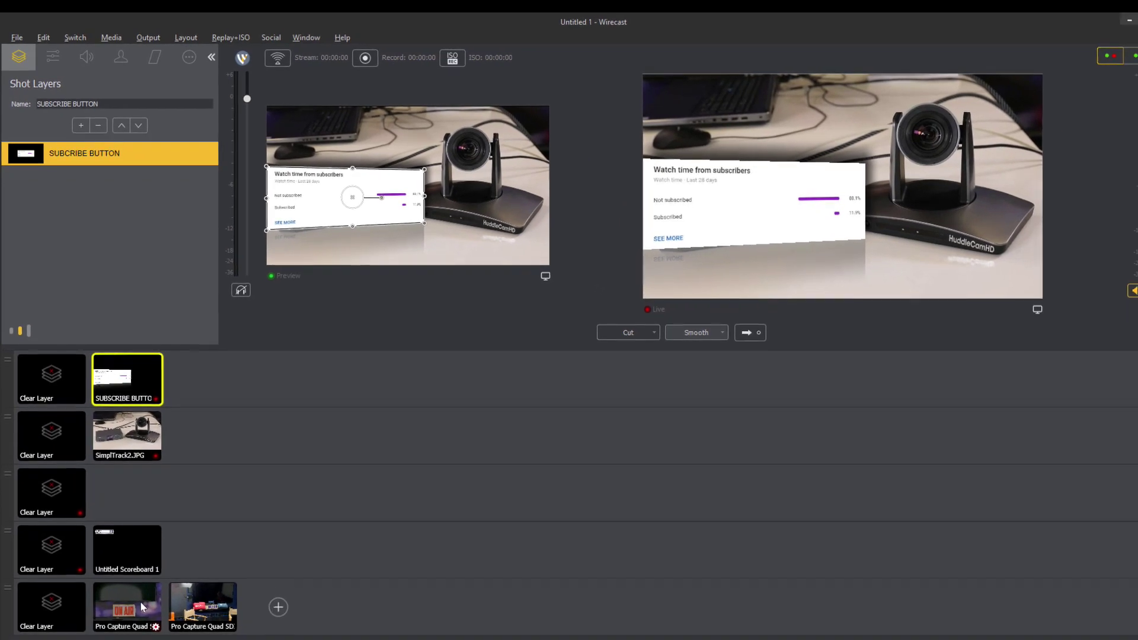
- Load the ON AIR camera, then clear the picture, overlay, third, fourth and camera layers from Preview
{"action": "left_click", "coordinate": [140, 601]}
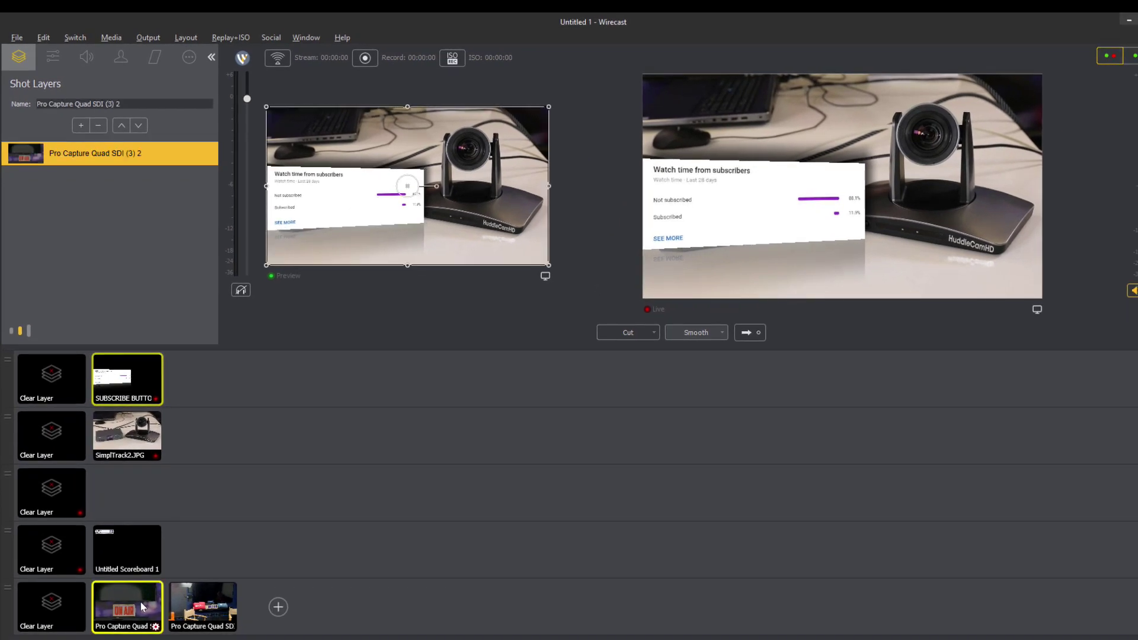
{"action": "left_click", "coordinate": [65, 435]}
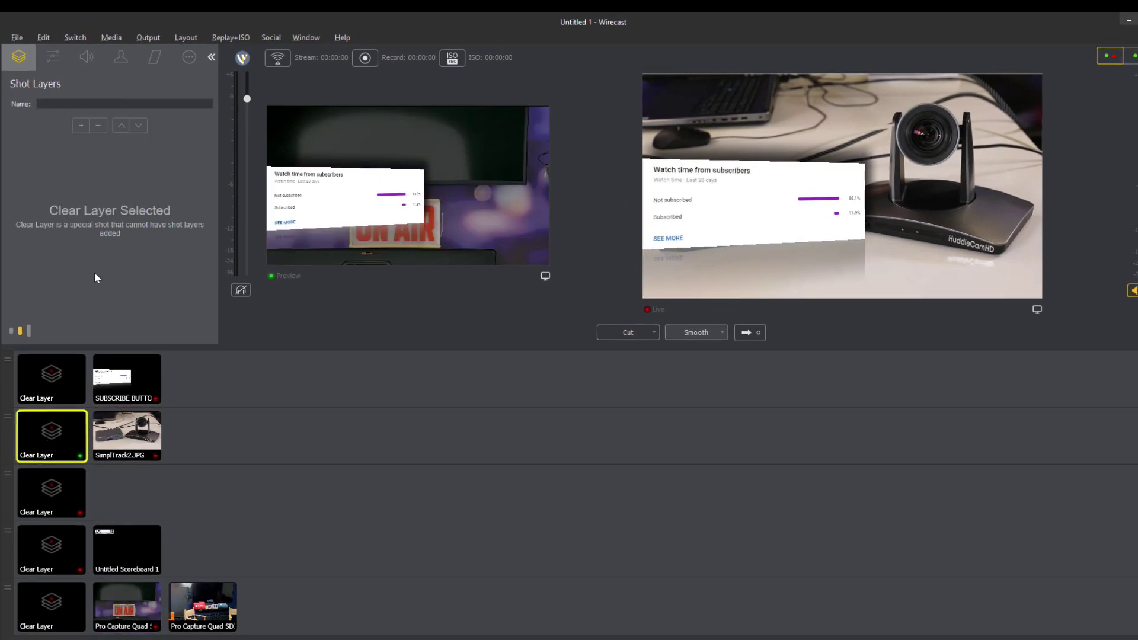
{"action": "left_click", "coordinate": [71, 379]}
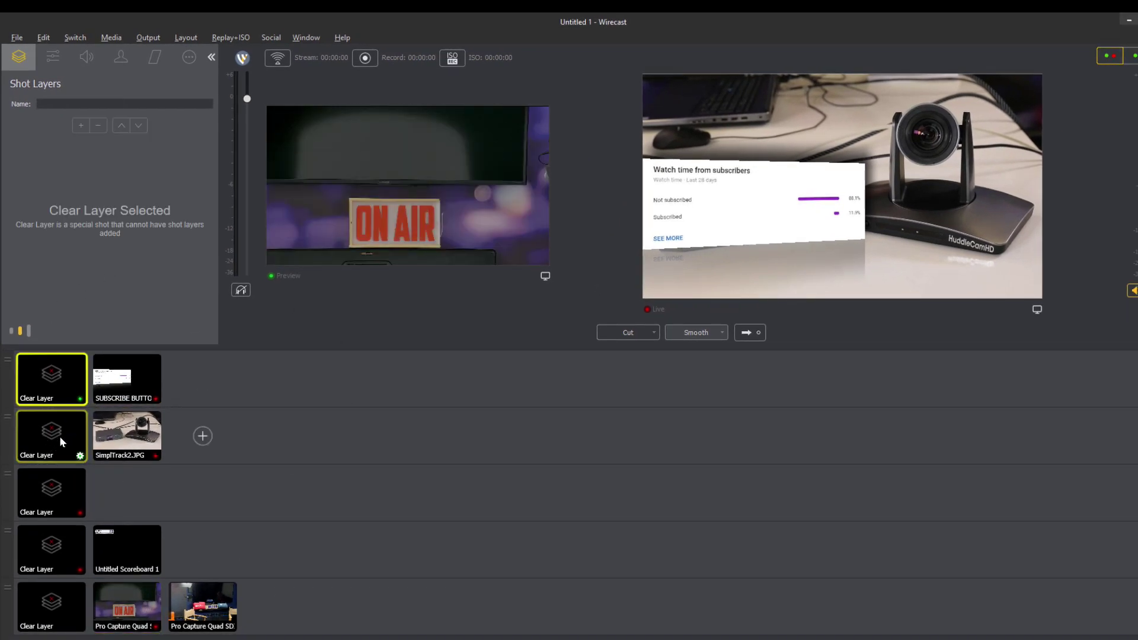
{"action": "left_click", "coordinate": [57, 492]}
{"action": "left_click", "coordinate": [57, 548]}
{"action": "left_click", "coordinate": [54, 616]}
- Put the studio chairs camera with the Untitled Scoreboard live
{"action": "left_click", "coordinate": [202, 605]}
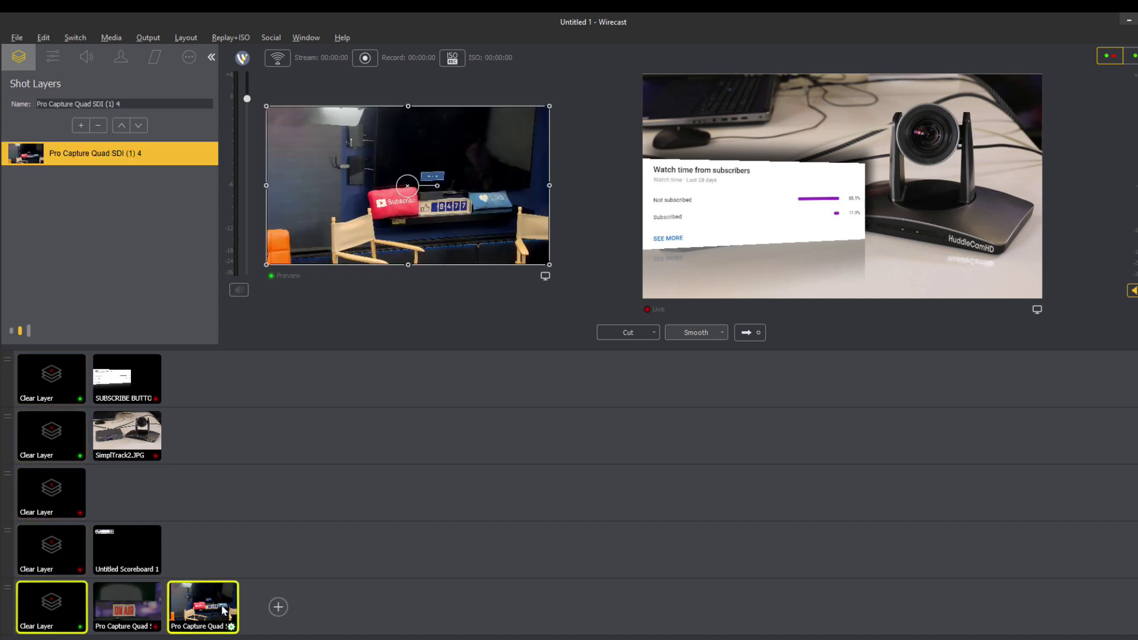
{"action": "left_click", "coordinate": [125, 554]}
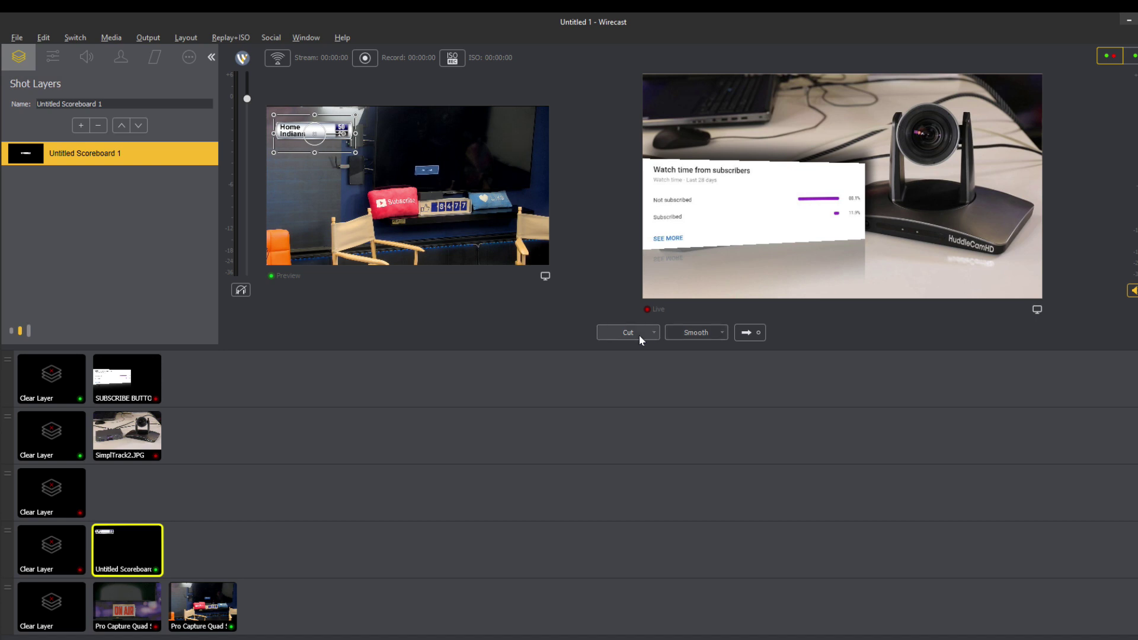
{"action": "left_click", "coordinate": [749, 333]}
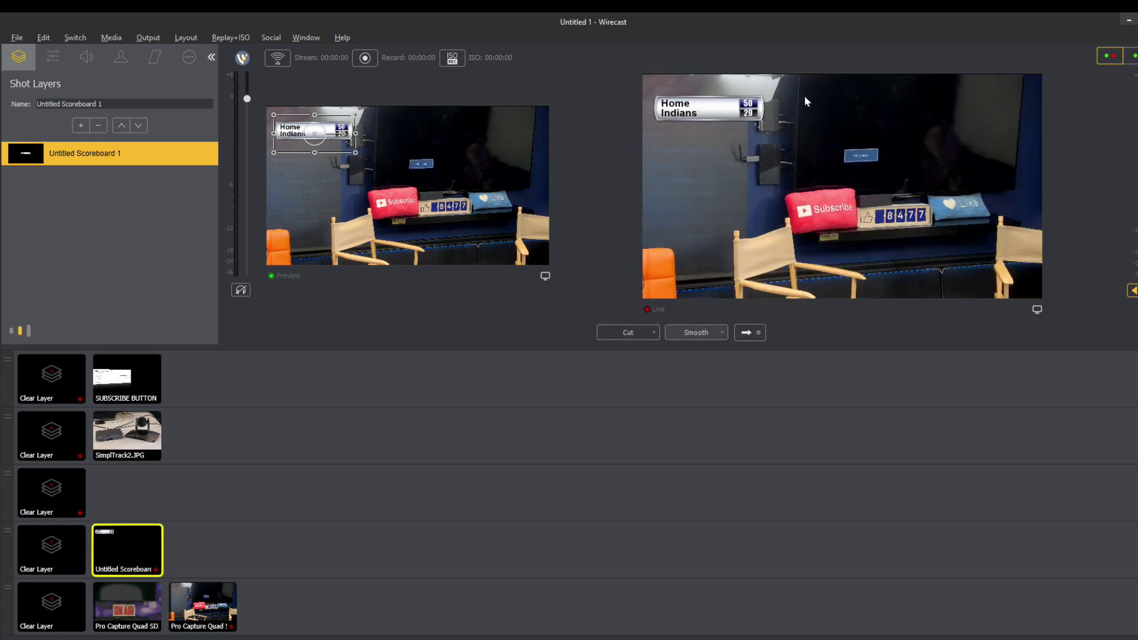
{"action": "left_click", "coordinate": [405, 209]}
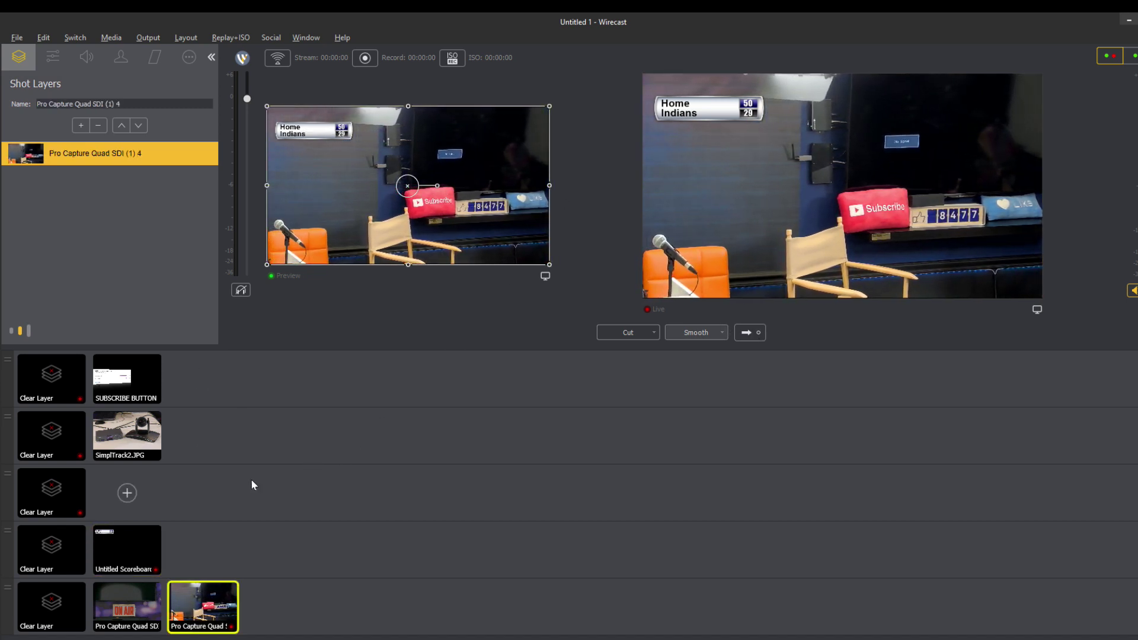
- Switch live between ON AIR and studio chairs cameras with Smooth, ending with a cut to ON AIR
{"action": "left_click", "coordinate": [138, 608]}
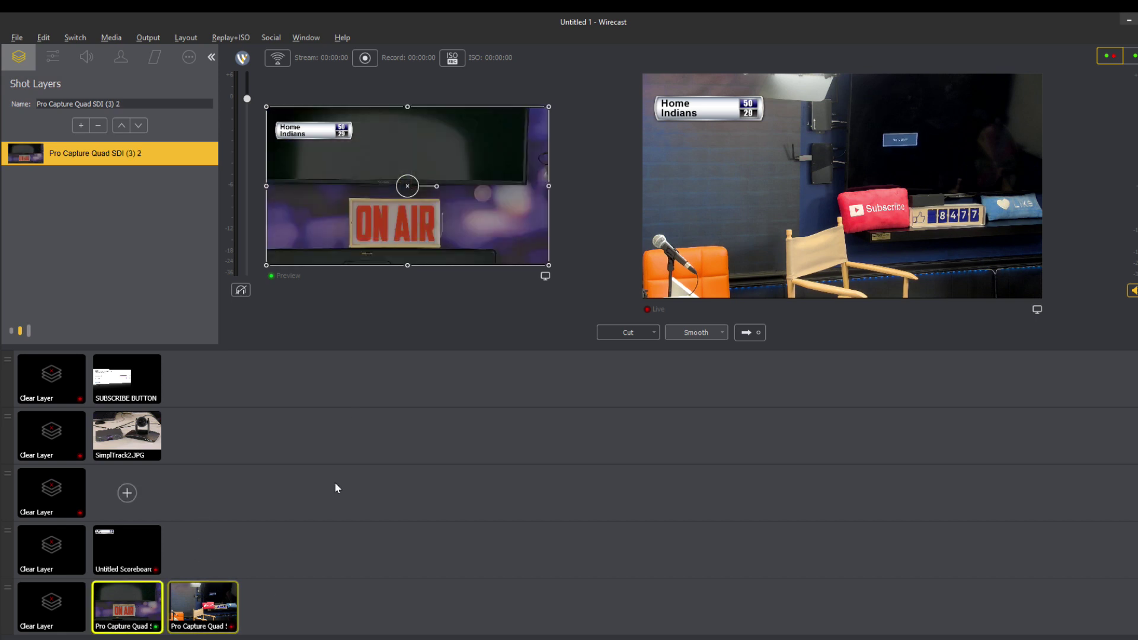
{"action": "left_click", "coordinate": [748, 332]}
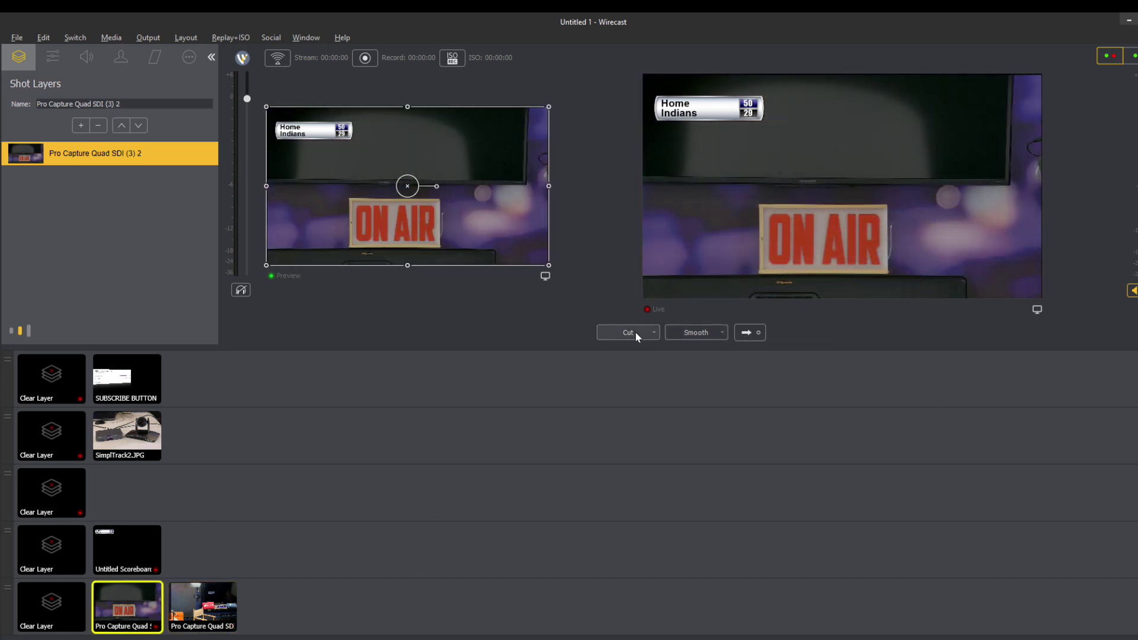
{"action": "left_click", "coordinate": [668, 335]}
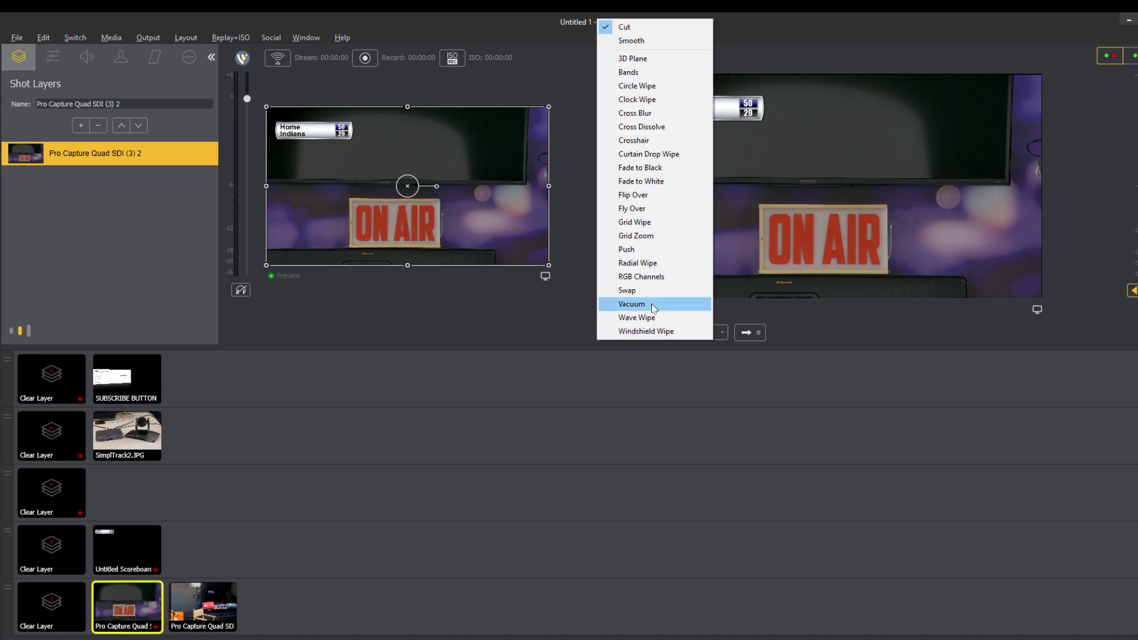
{"action": "left_click", "coordinate": [652, 38]}
{"action": "left_click", "coordinate": [192, 598]}
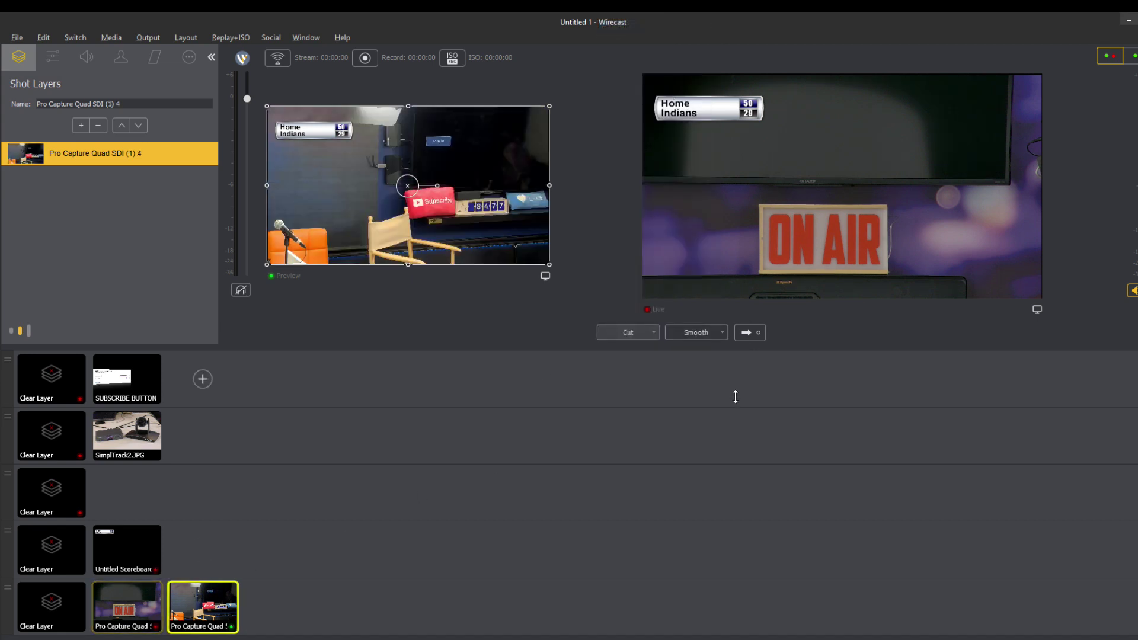
{"action": "left_click", "coordinate": [749, 333]}
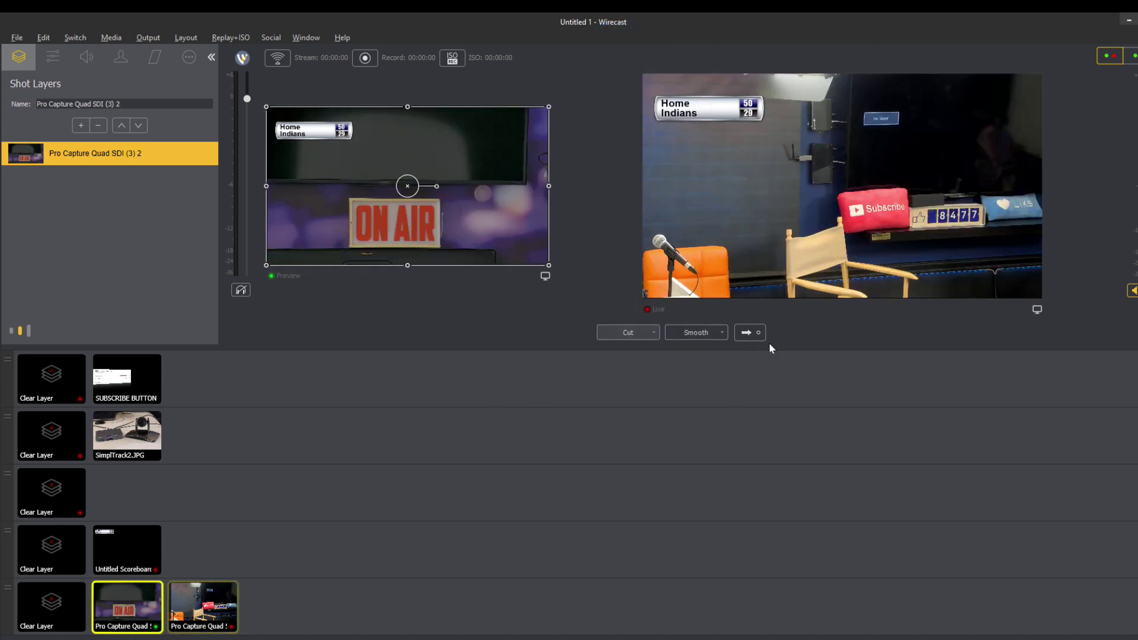
{"action": "left_click", "coordinate": [630, 335]}
- Bring SUBSCRIBE BUTTON live lower in the frame, then clear it from the ON AIR preview
{"action": "left_click", "coordinate": [120, 375]}
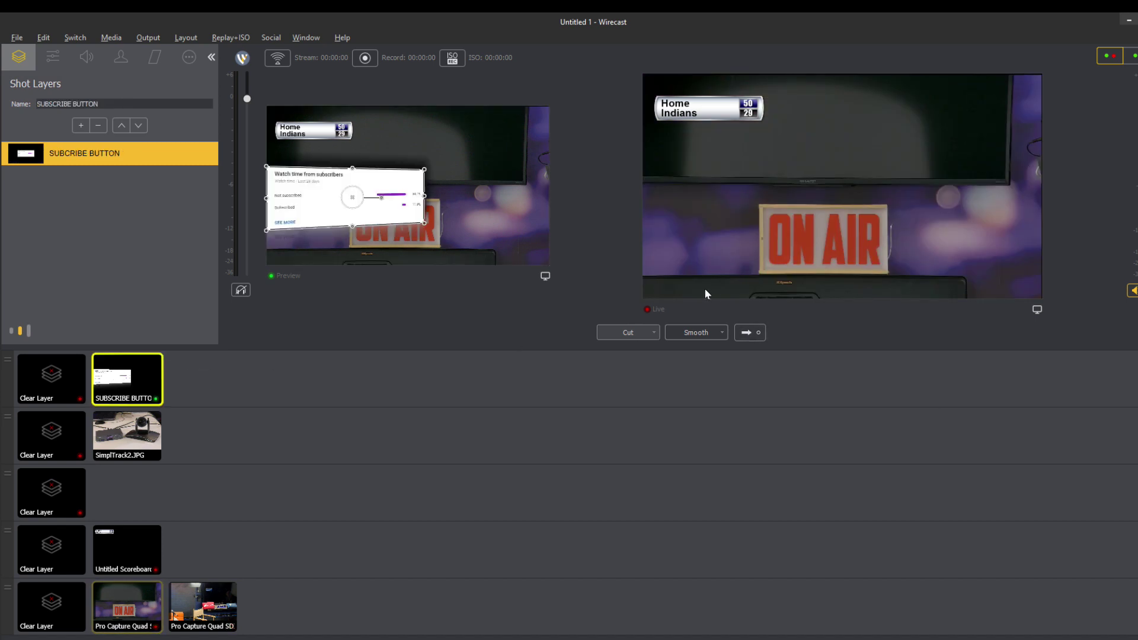
{"action": "left_click", "coordinate": [745, 333]}
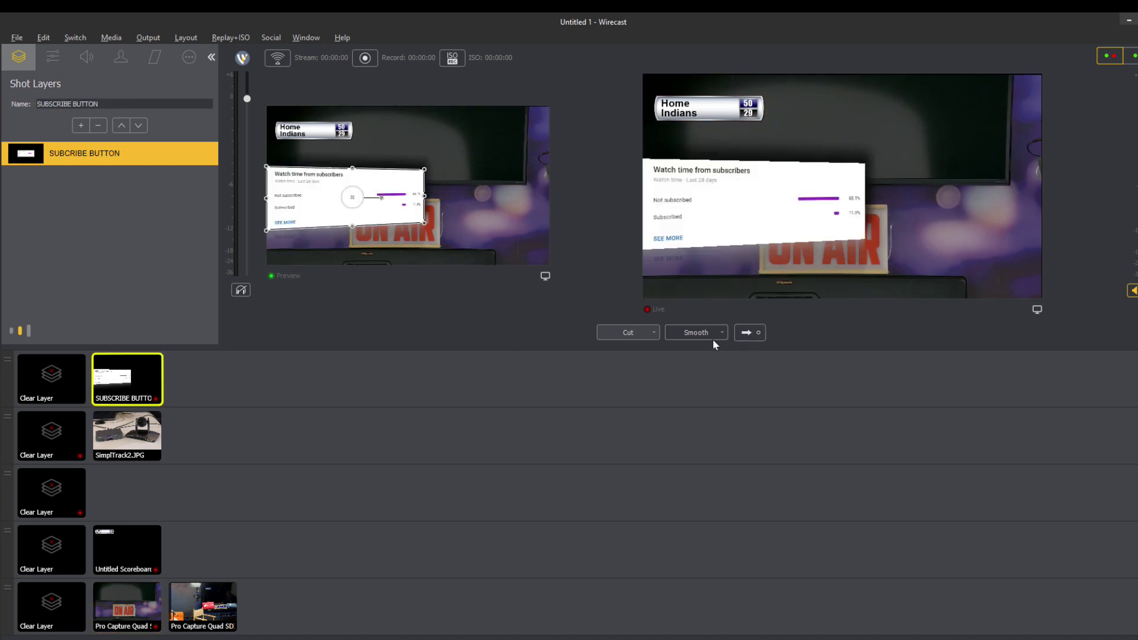
{"action": "left_click_drag", "start_coordinate": [394, 198], "coordinate": [405, 226]}
{"action": "left_click", "coordinate": [750, 333]}
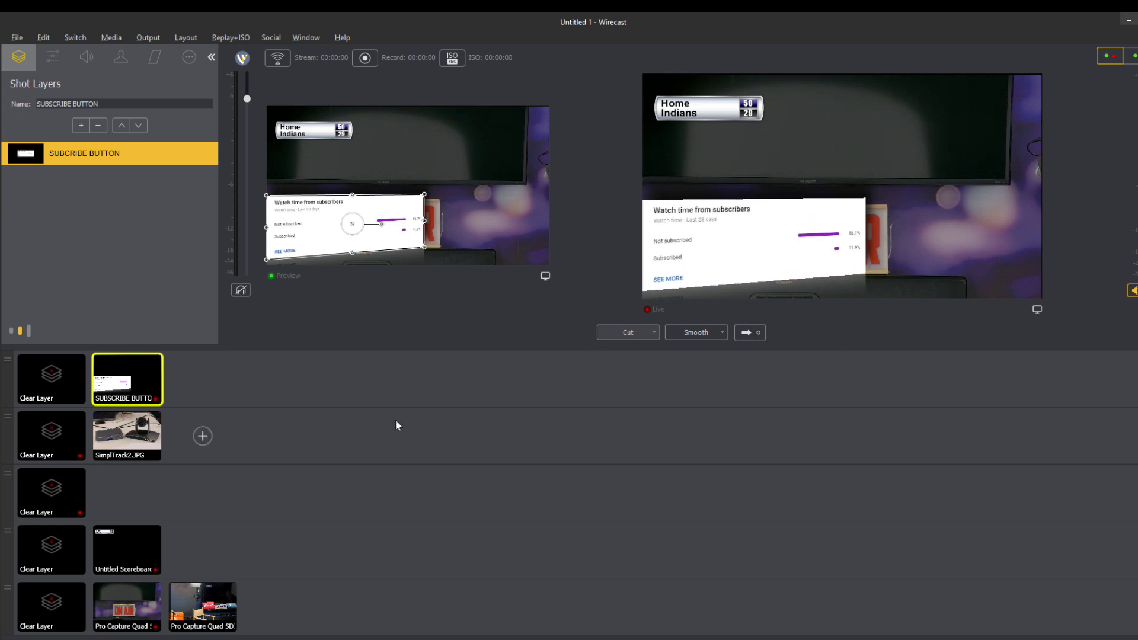
{"action": "left_click", "coordinate": [127, 606]}
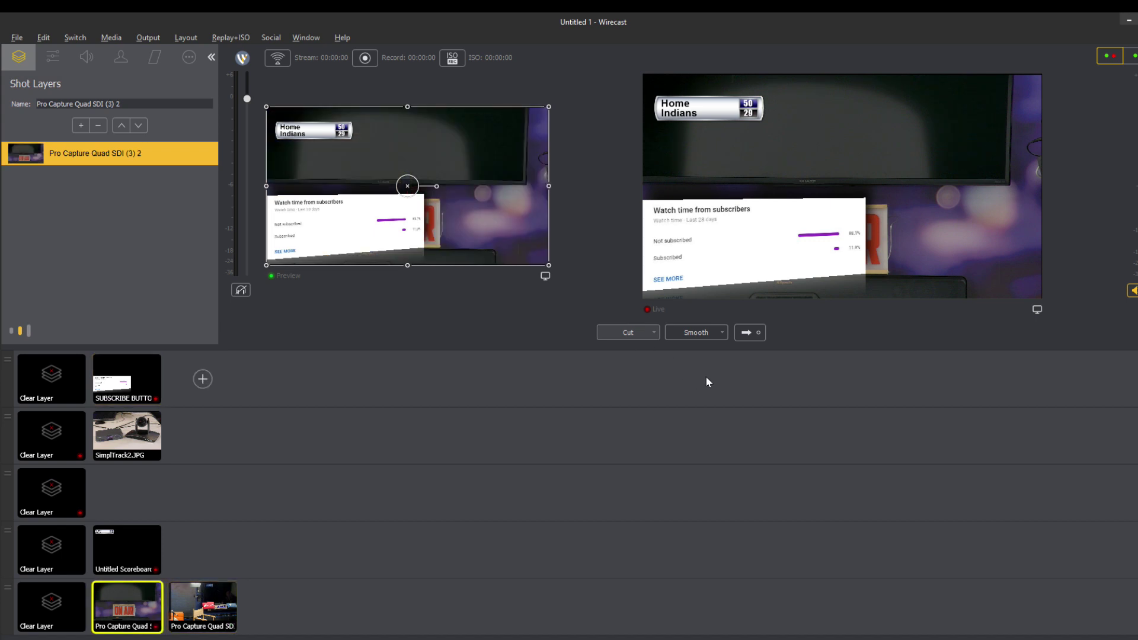
{"action": "left_click", "coordinate": [76, 392]}
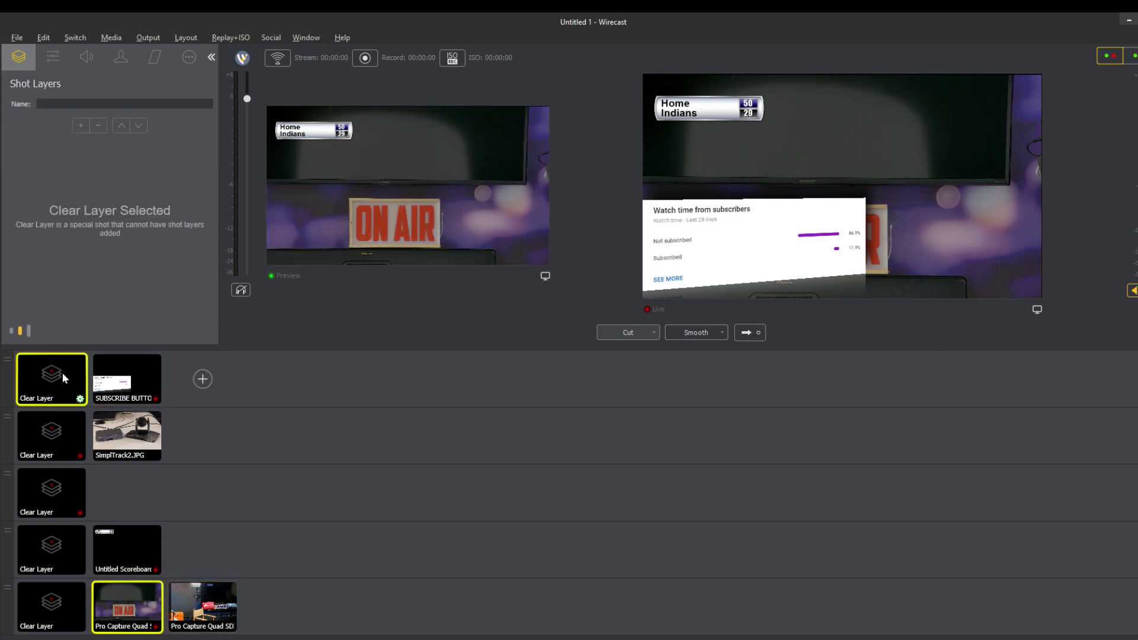
- Send the cleared preview live so only the scoreboard over the ON AIR camera remains
{"action": "left_click", "coordinate": [748, 333]}
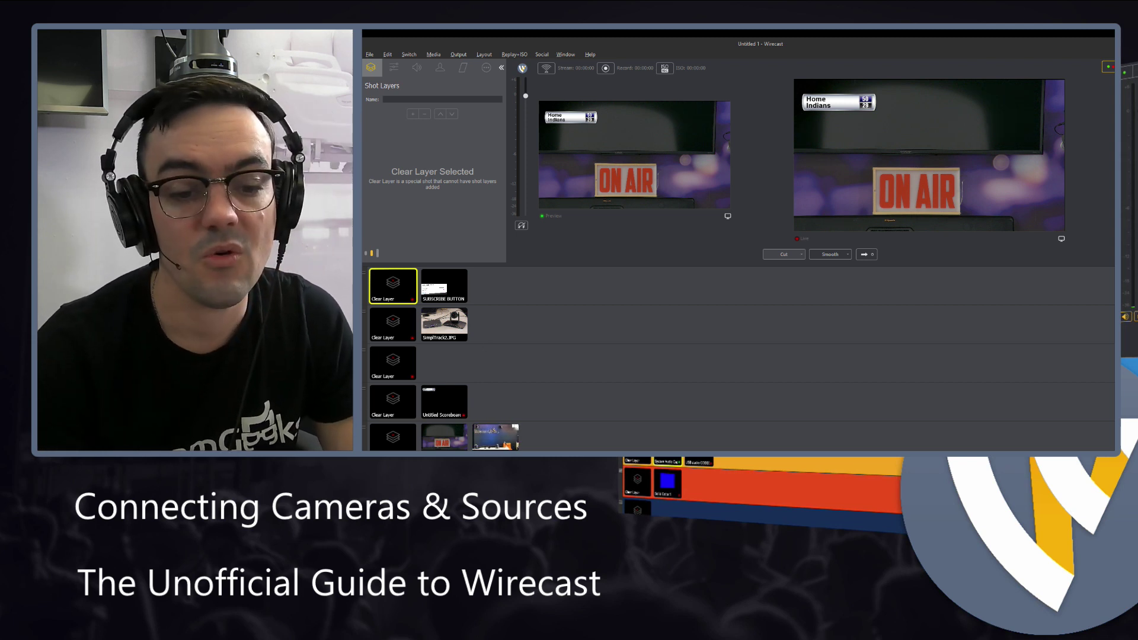
{"action": "mouse_move", "coordinate": [492, 452]}
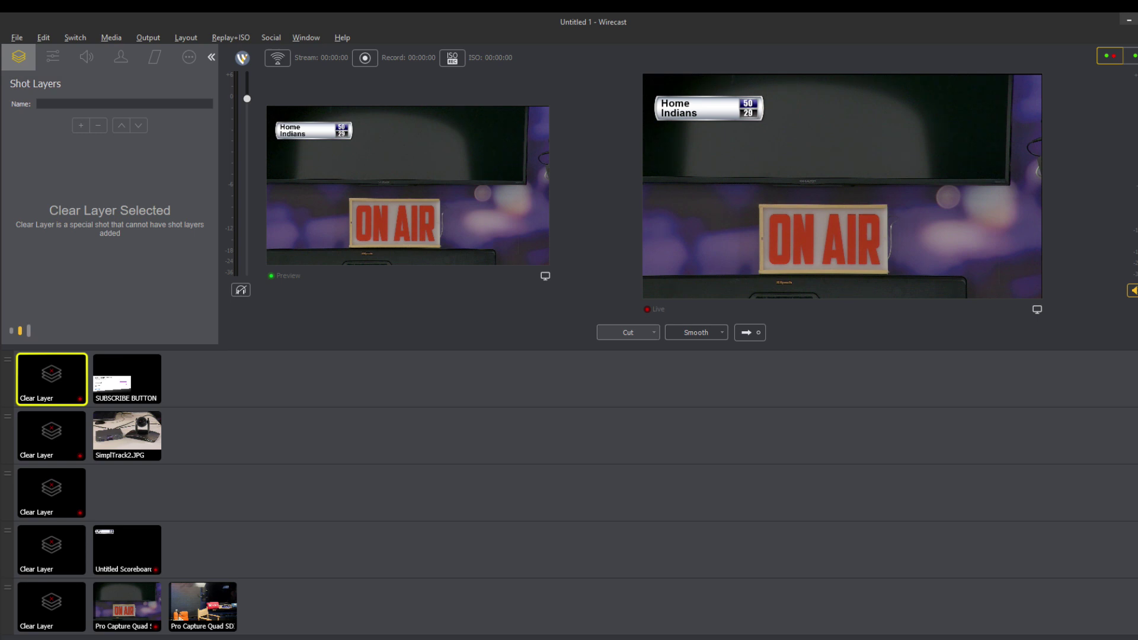
- Clear the top, second, scoreboard and camera layers so Preview is empty
{"action": "left_click", "coordinate": [51, 442]}
{"action": "left_click", "coordinate": [49, 510]}
{"action": "left_click", "coordinate": [51, 557]}
{"action": "left_click", "coordinate": [51, 610]}
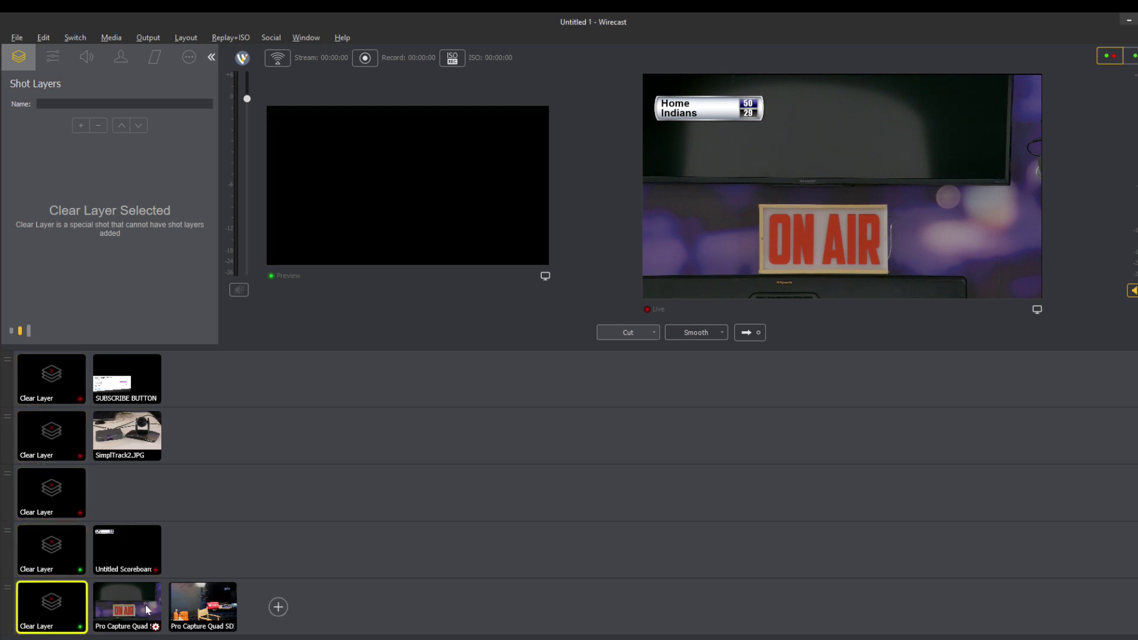
- Duplicate the studio chairs camera shot and start renaming it 'SHOT WITH 2'
{"action": "left_click", "coordinate": [201, 604]}
{"action": "right_click", "coordinate": [199, 594]}
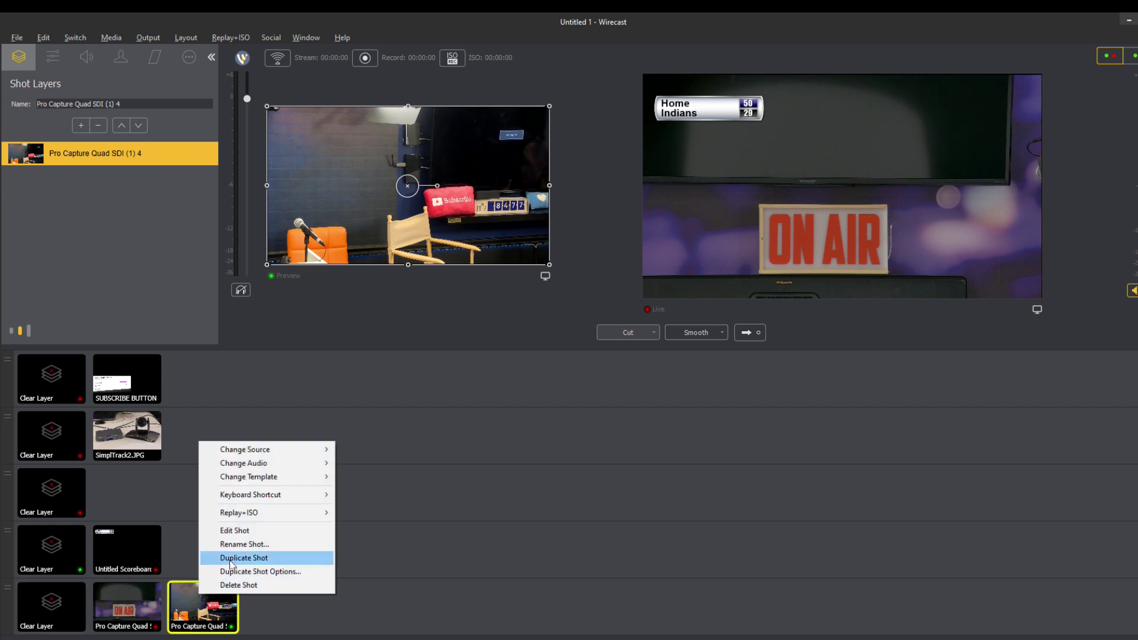
{"action": "left_click", "coordinate": [231, 560]}
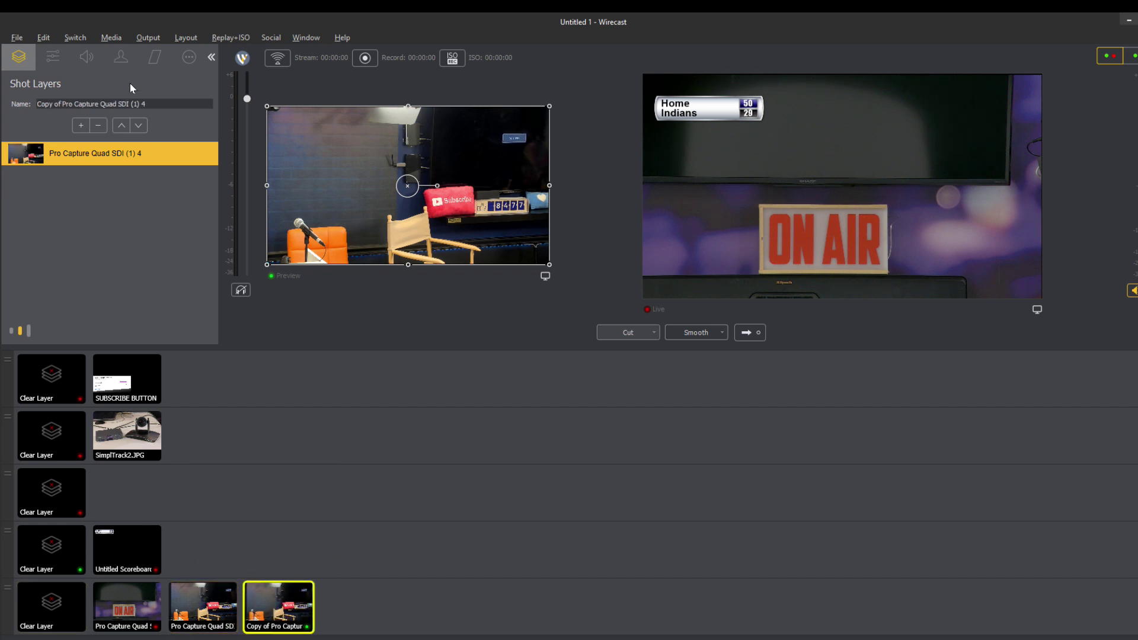
{"action": "key", "text": "ctrl+a"}
{"action": "type", "text": "SHOT"}
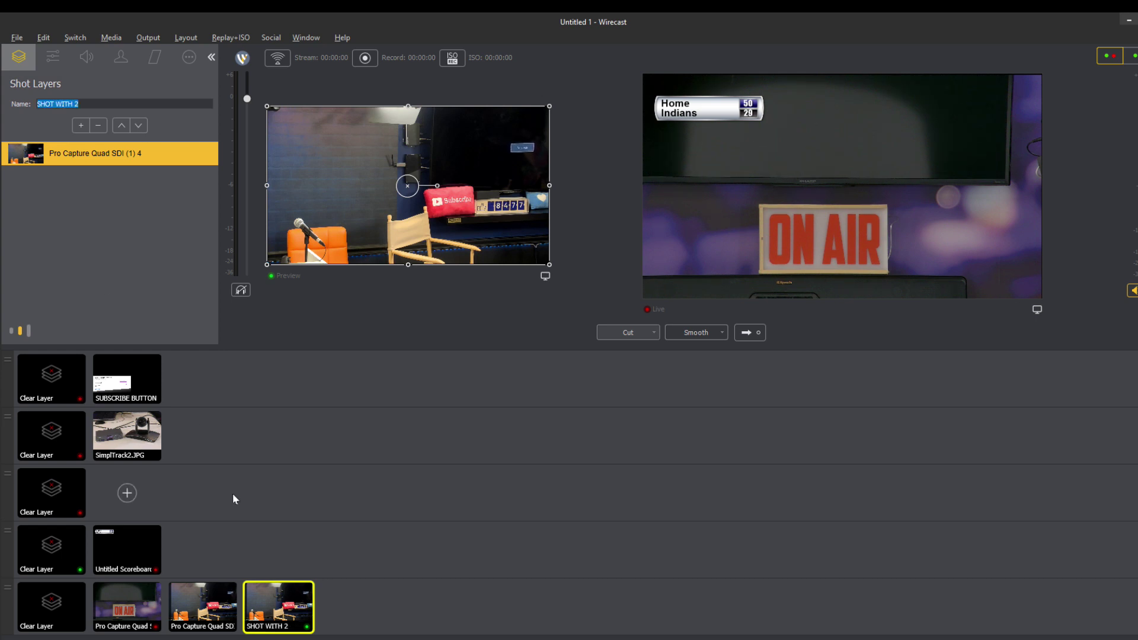
- Add the SUBSCRIBE image as a layer and snap it to the frame's left edge
{"action": "left_click", "coordinate": [81, 125]}
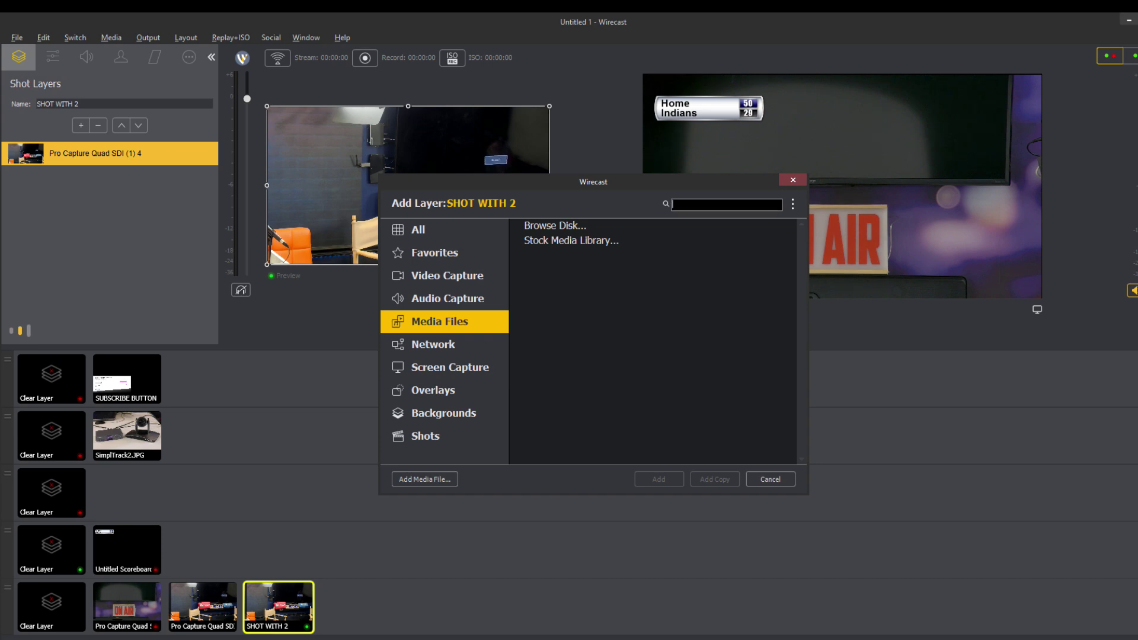
{"action": "left_click", "coordinate": [426, 478]}
{"action": "double_click", "coordinate": [155, 245]}
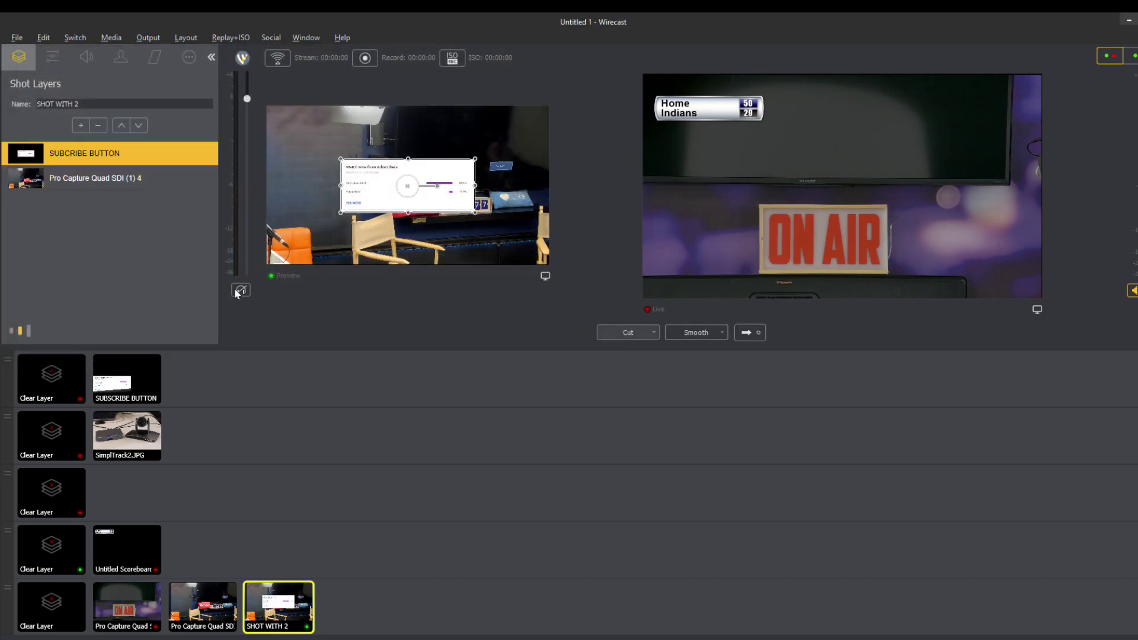
{"action": "left_click_drag", "start_coordinate": [407, 205], "coordinate": [365, 259]}
{"action": "right_click", "coordinate": [104, 149]}
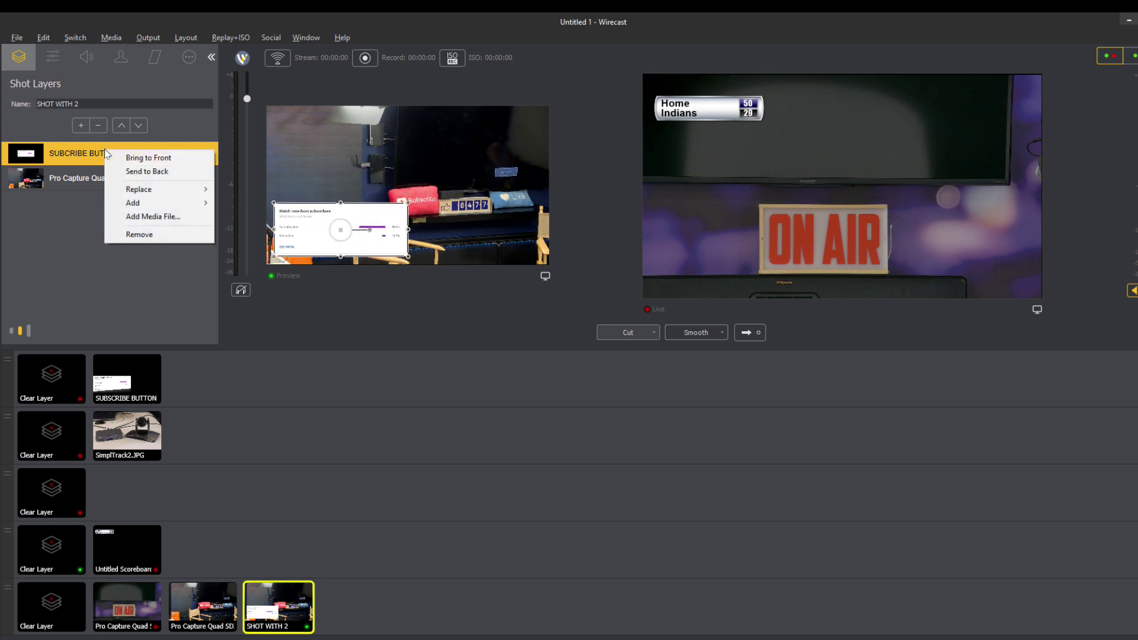
{"action": "left_click", "coordinate": [314, 252]}
{"action": "mouse_move", "coordinate": [354, 246]}
{"action": "left_mouse_down"}
{"action": "mouse_move", "coordinate": [349, 232]}
{"action": "mouse_move", "coordinate": [362, 227]}
{"action": "mouse_move", "coordinate": [370, 242]}
{"action": "left_mouse_up"}
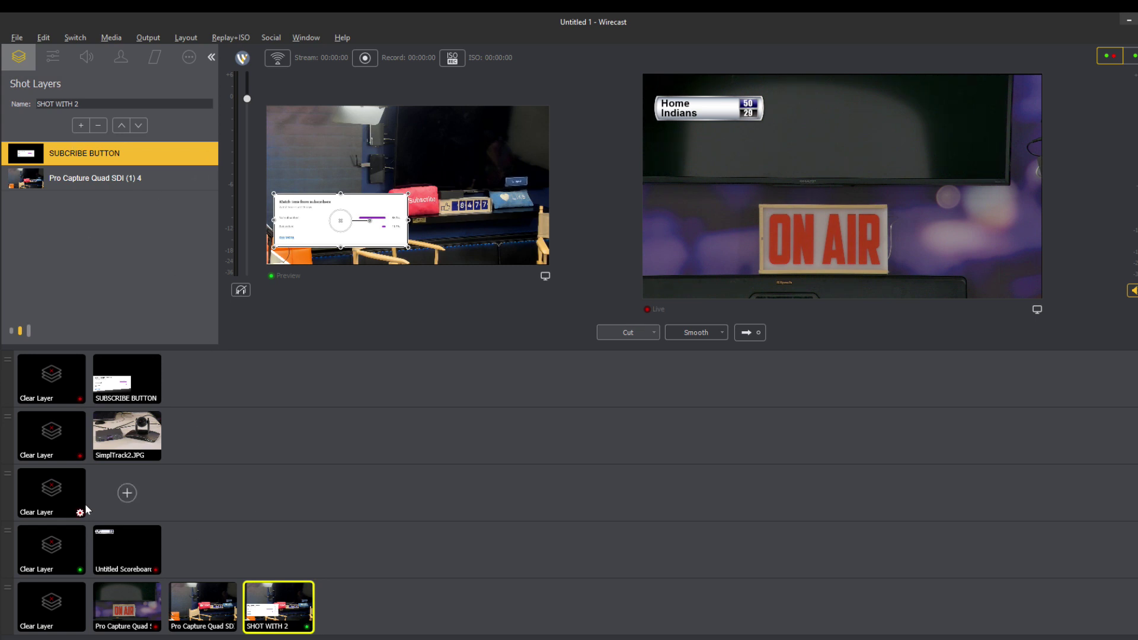
- Browse the source categories and add SimplTrack2.JPG as a media file layer
{"action": "left_click", "coordinate": [82, 125]}
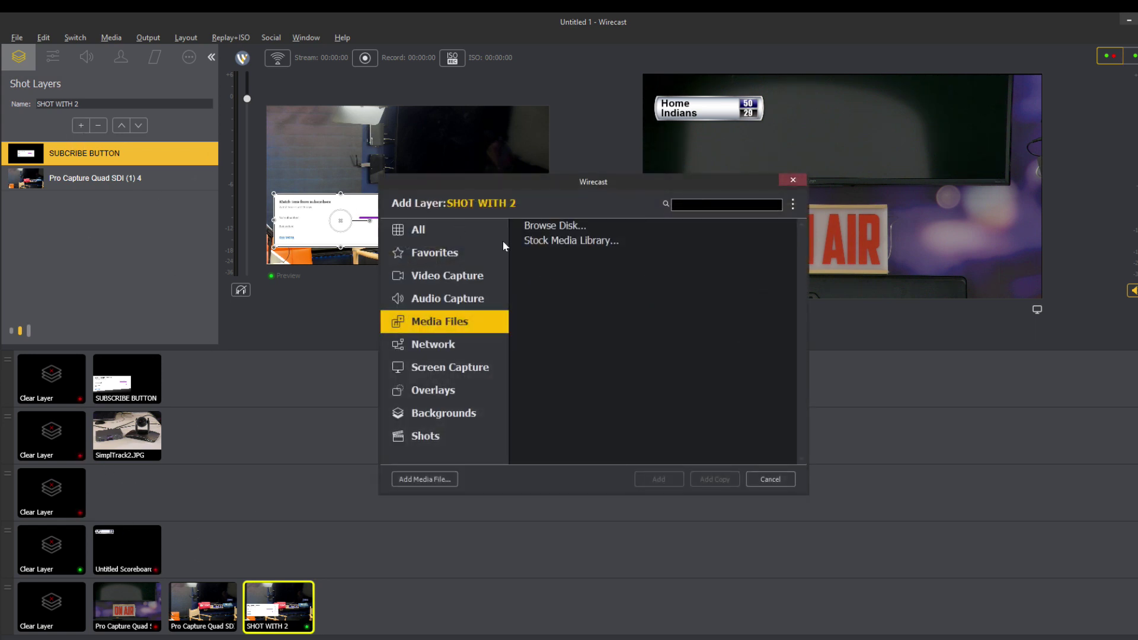
{"action": "left_click", "coordinate": [478, 343]}
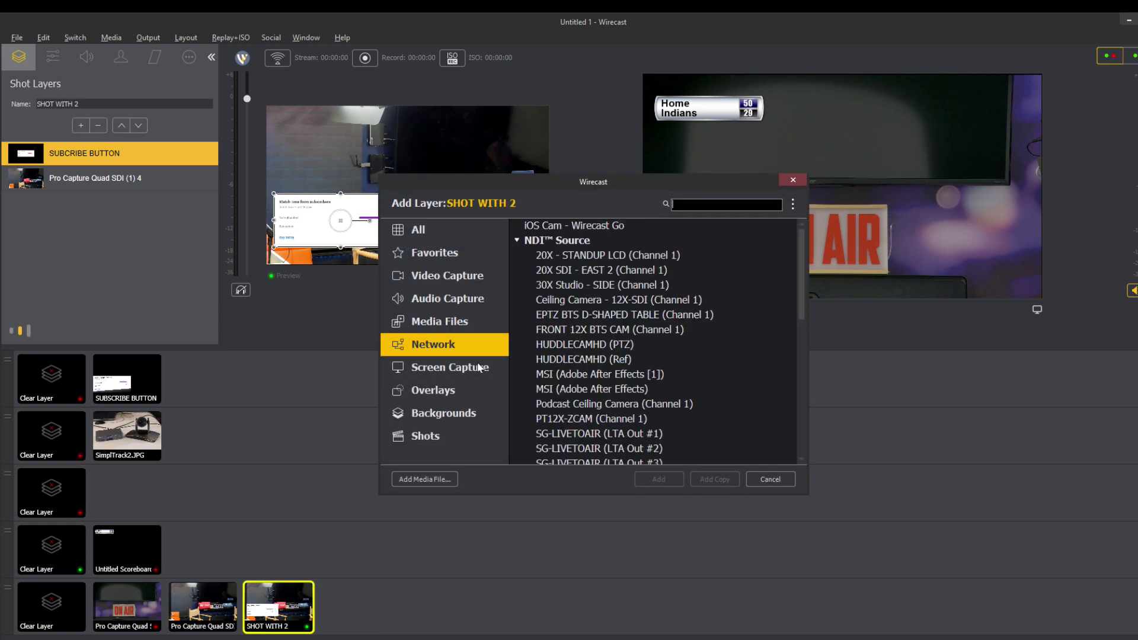
{"action": "left_click", "coordinate": [478, 372]}
{"action": "left_click", "coordinate": [472, 352]}
{"action": "left_click", "coordinate": [445, 413]}
{"action": "left_click", "coordinate": [431, 436]}
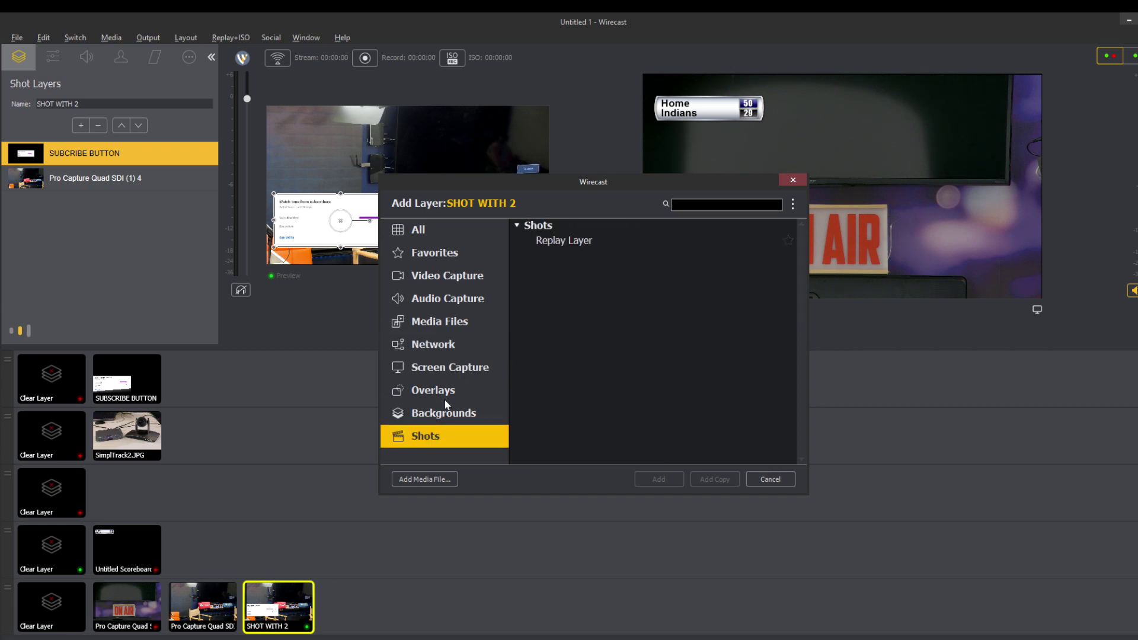
{"action": "left_click", "coordinate": [447, 410]}
{"action": "left_click", "coordinate": [449, 232]}
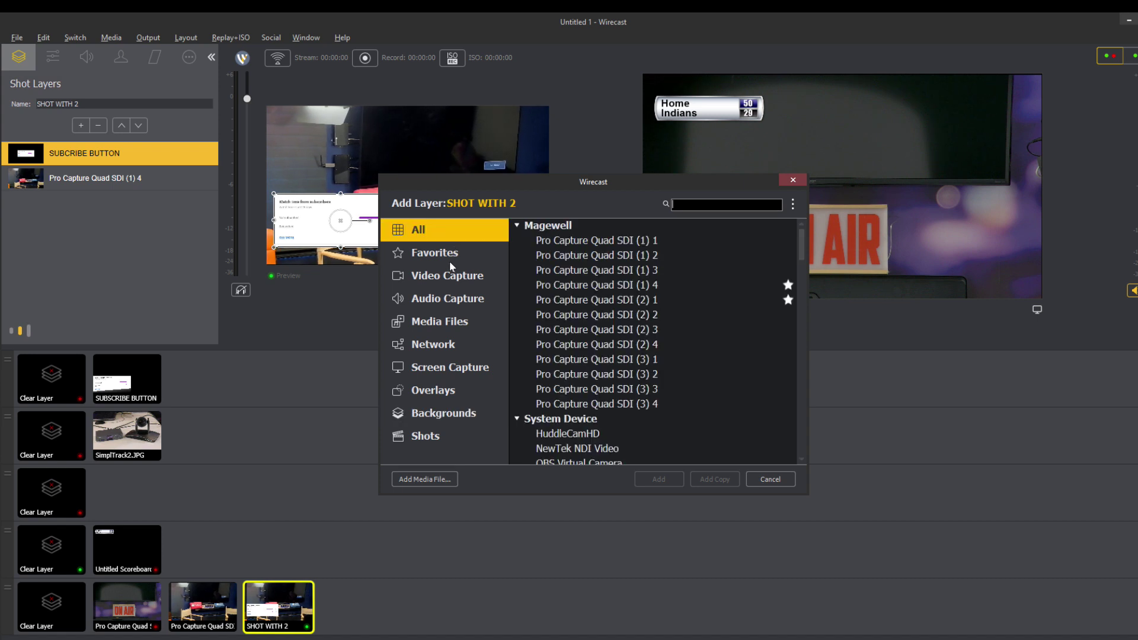
{"action": "left_click", "coordinate": [450, 268]}
{"action": "left_click", "coordinate": [452, 299]}
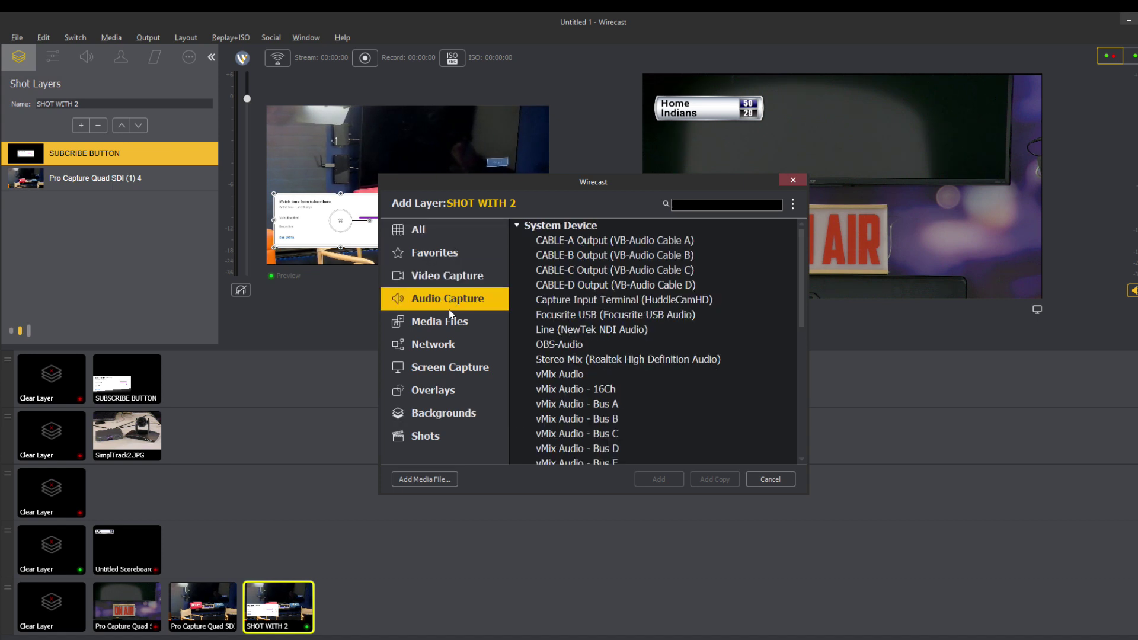
{"action": "left_click", "coordinate": [451, 324]}
{"action": "double_click", "coordinate": [545, 226]}
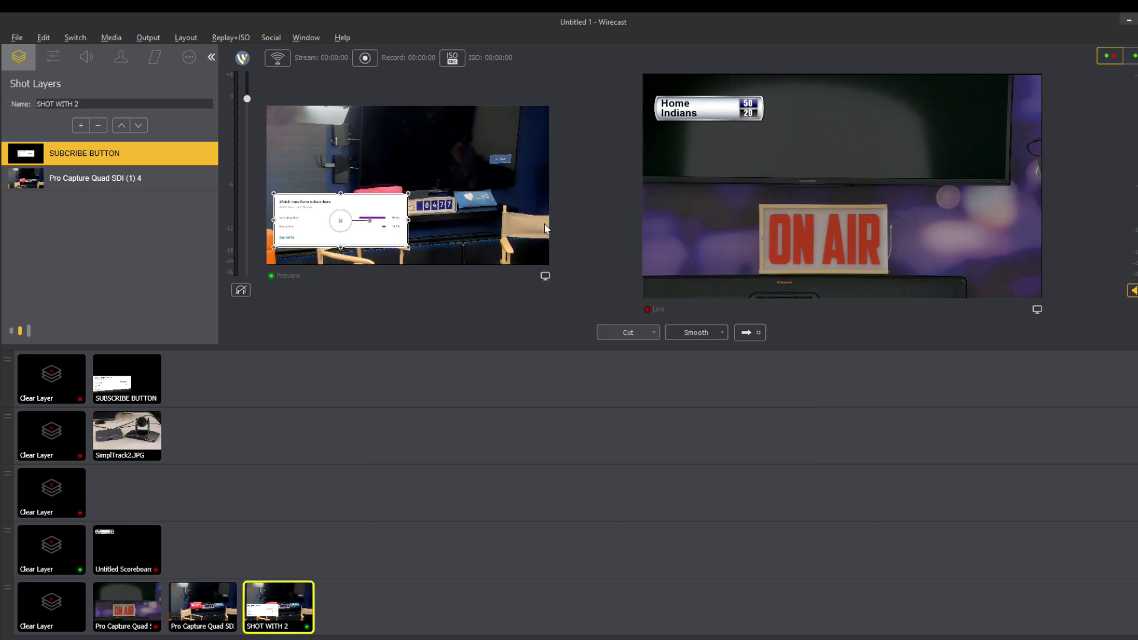
{"action": "left_click", "coordinate": [367, 225]}
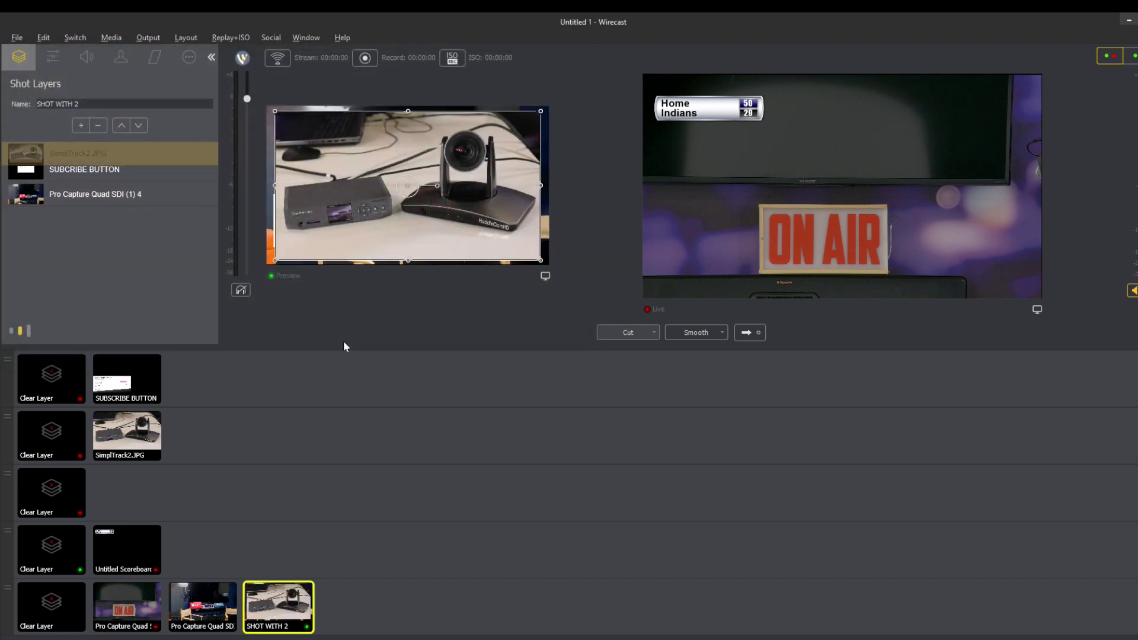
- Shrink SimplTrack2 to a lower-left inset, halve the subscribe overlay at top left, and cut live
{"action": "left_click_drag", "start_coordinate": [275, 110], "coordinate": [433, 220]}
{"action": "left_click_drag", "start_coordinate": [360, 213], "coordinate": [359, 133]}
{"action": "left_click_drag", "start_coordinate": [408, 173], "coordinate": [356, 147]}
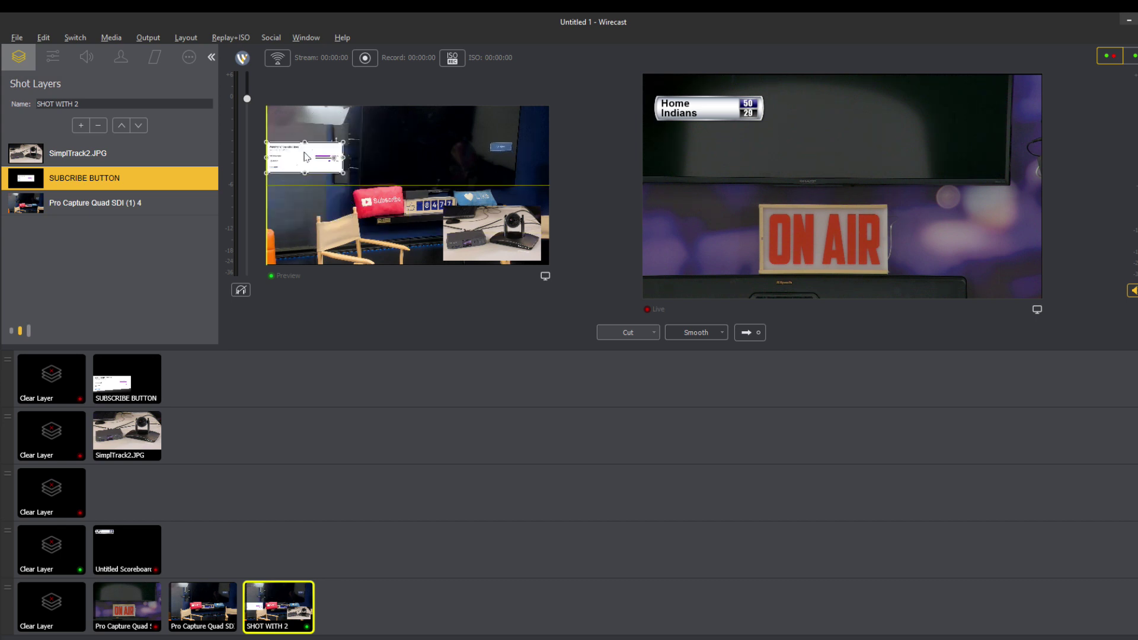
{"action": "left_click_drag", "start_coordinate": [474, 242], "coordinate": [323, 230]}
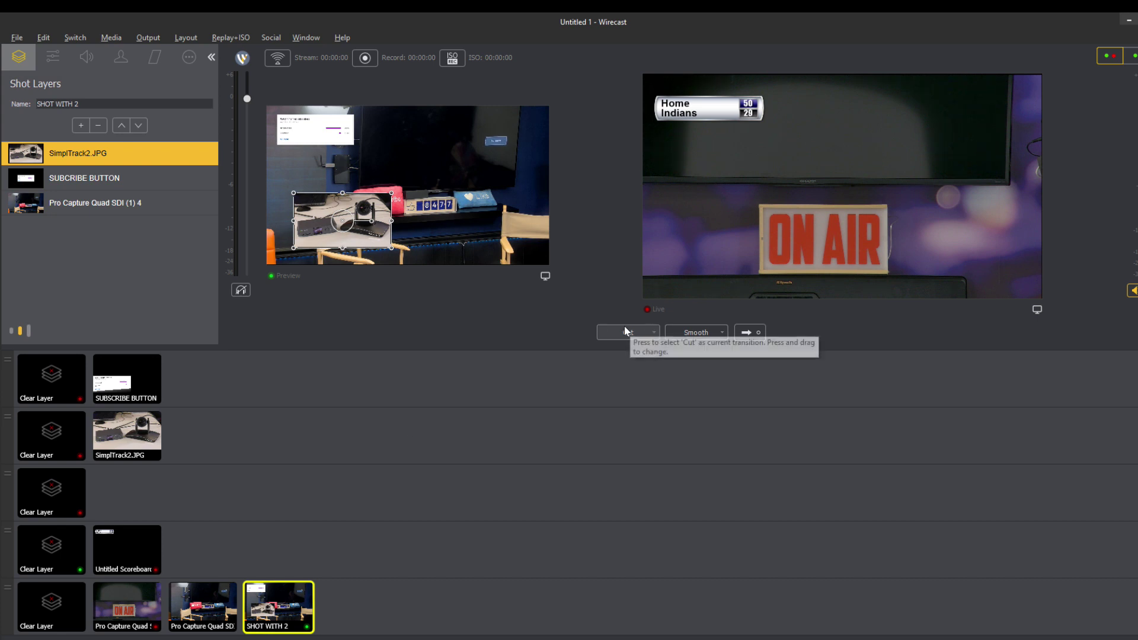
{"action": "left_click", "coordinate": [745, 332]}
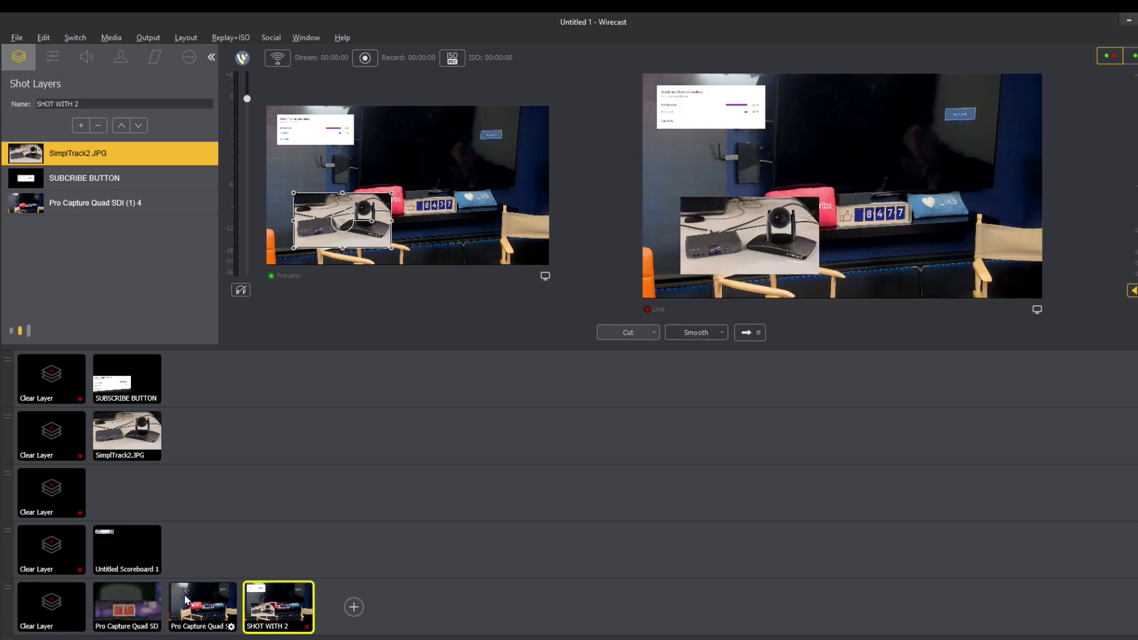
- Stack the camera, shrunken SimplTrack2 and subscribe button shots and send them live smoothly
{"action": "left_click", "coordinate": [204, 605]}
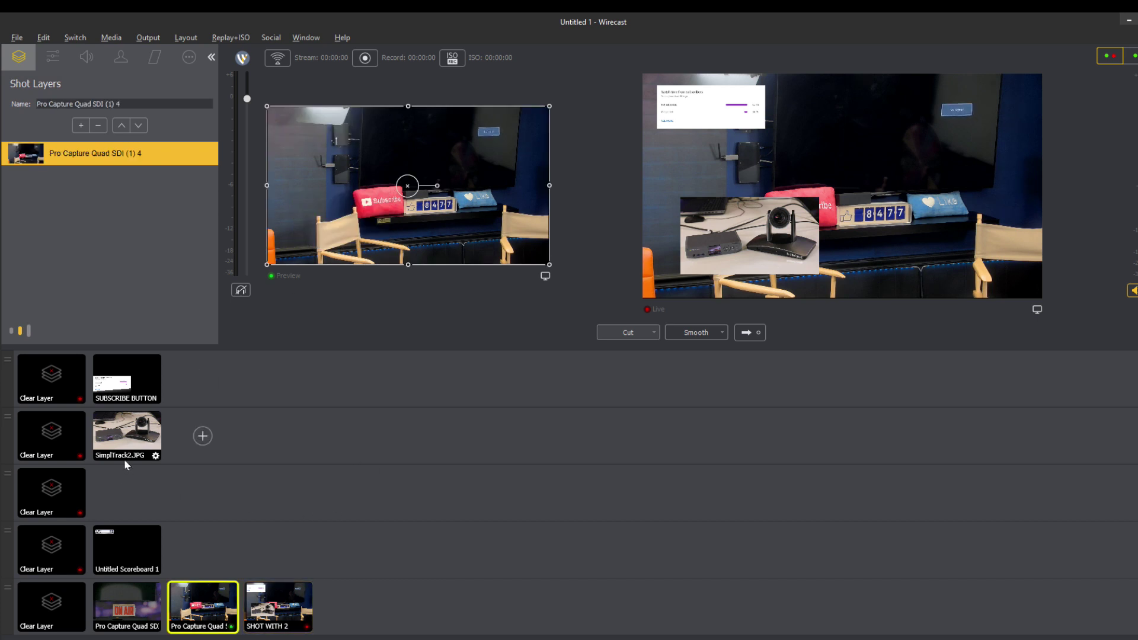
{"action": "left_click", "coordinate": [127, 438]}
{"action": "left_click_drag", "start_coordinate": [548, 106], "coordinate": [308, 149]}
{"action": "left_click", "coordinate": [126, 379]}
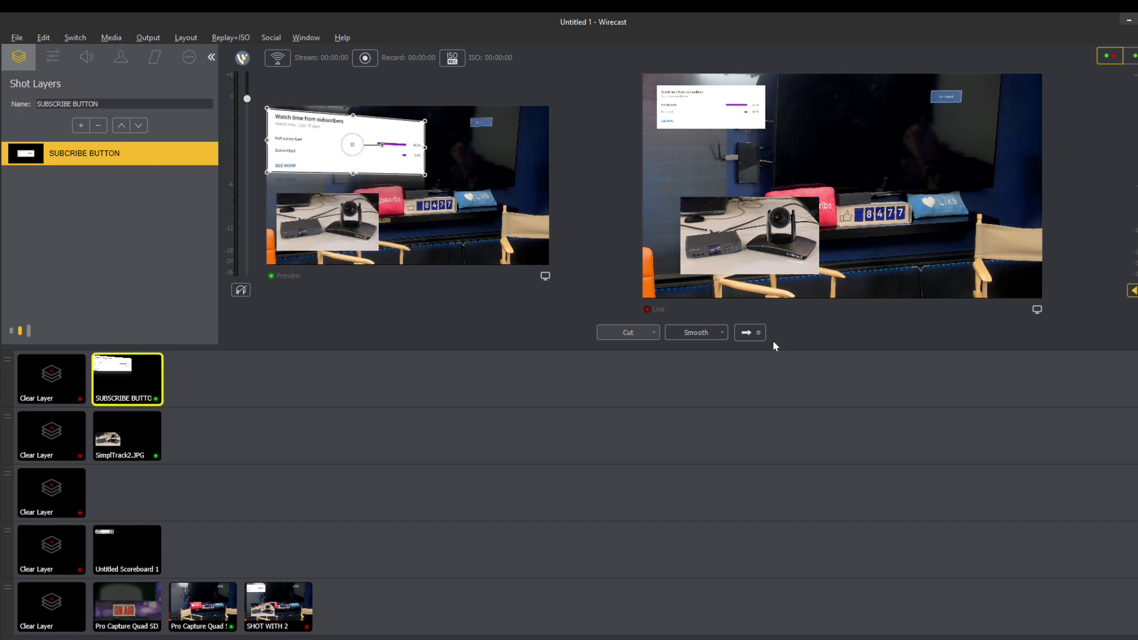
{"action": "left_click", "coordinate": [751, 334]}
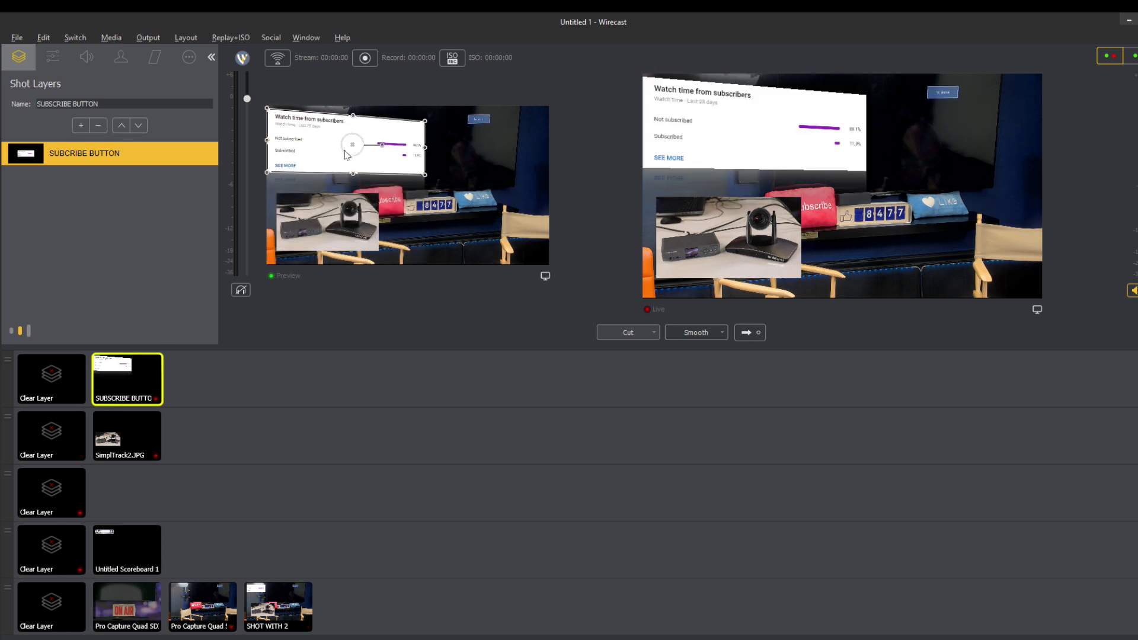
- Step through the subscribe, SimplTrack2, scoreboard and camera shots, ending on SHOT WITH 2
{"action": "right_click", "coordinate": [101, 380]}
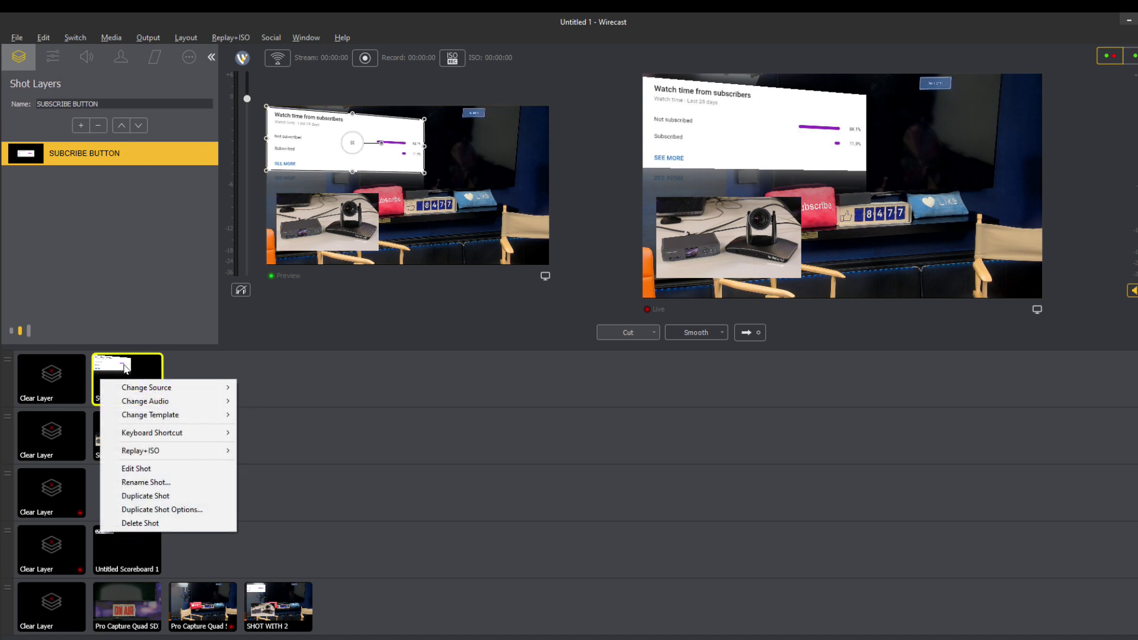
{"action": "left_click", "coordinate": [126, 367]}
{"action": "left_click", "coordinate": [130, 444]}
{"action": "left_click", "coordinate": [134, 554]}
{"action": "left_click", "coordinate": [131, 605]}
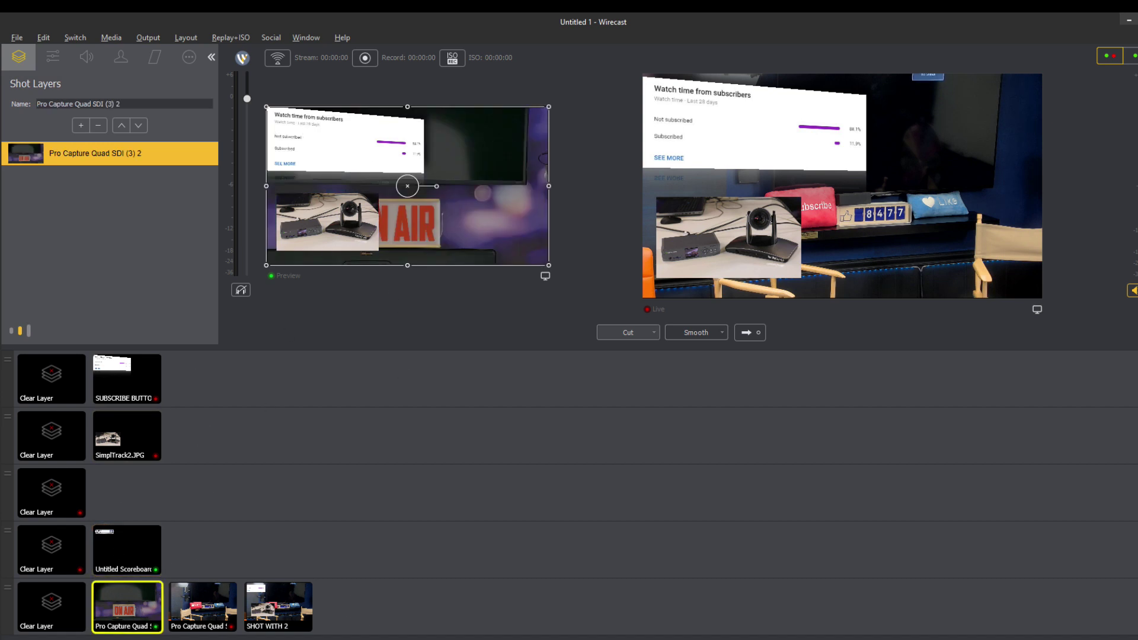
{"action": "left_click", "coordinate": [223, 607]}
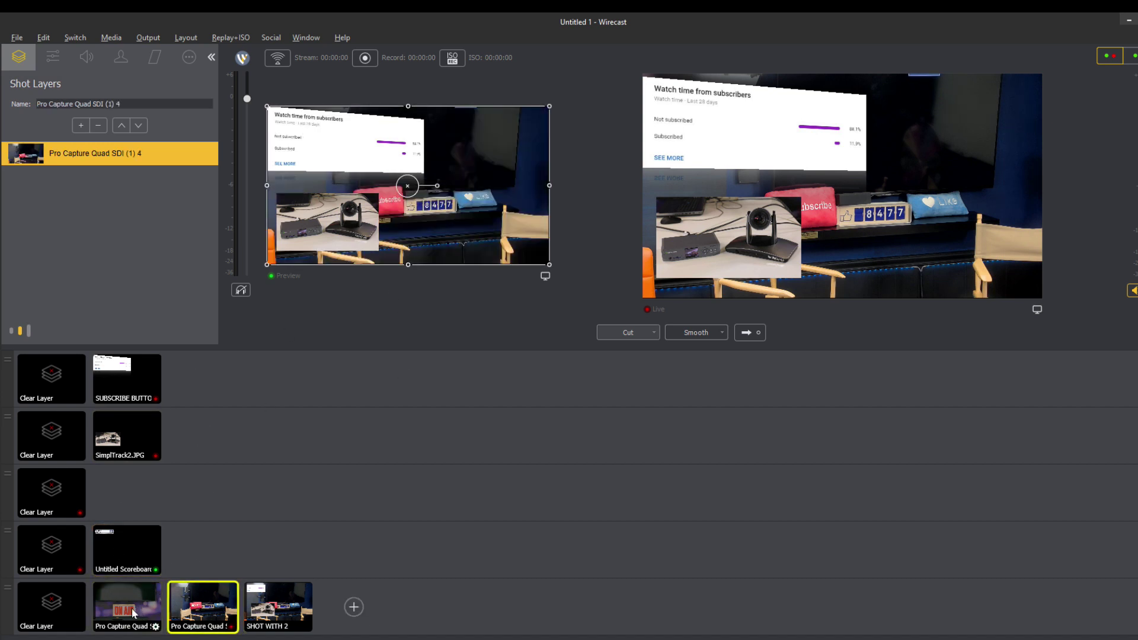
{"action": "left_click", "coordinate": [289, 604]}
- Clear the subscribe, SimplTrack2, third, scoreboard and camera rows, leaving SHOT WITH 2 alone in Preview
{"action": "left_click", "coordinate": [83, 372]}
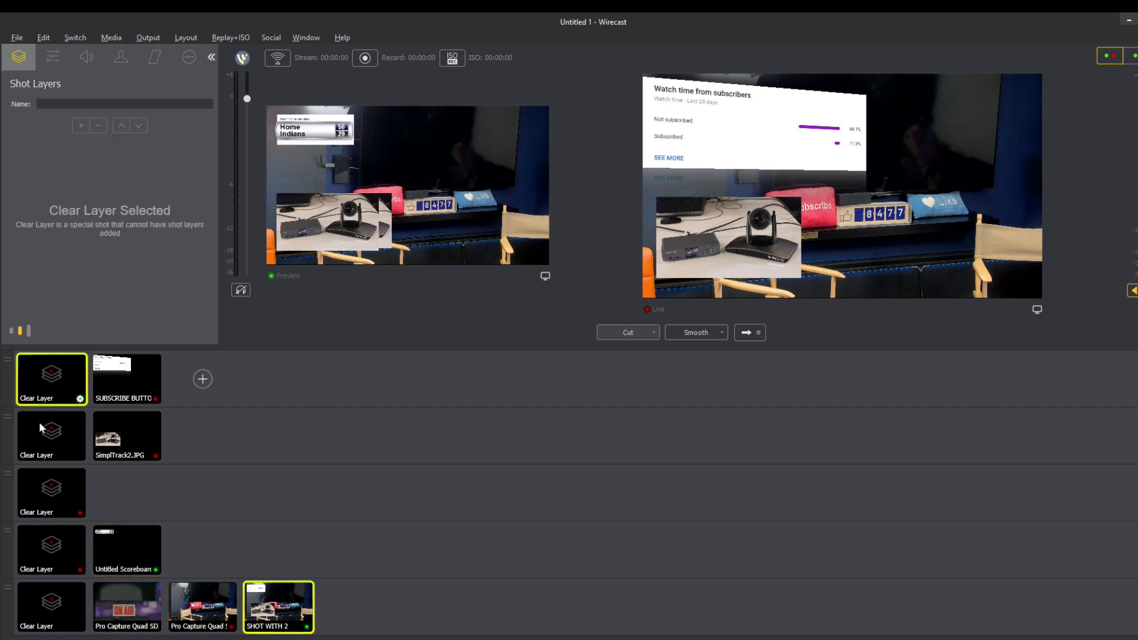
{"action": "left_click", "coordinate": [39, 428]}
{"action": "left_click", "coordinate": [51, 492]}
{"action": "left_click", "coordinate": [51, 532]}
{"action": "left_click", "coordinate": [48, 610]}
{"action": "left_click", "coordinate": [279, 605]}
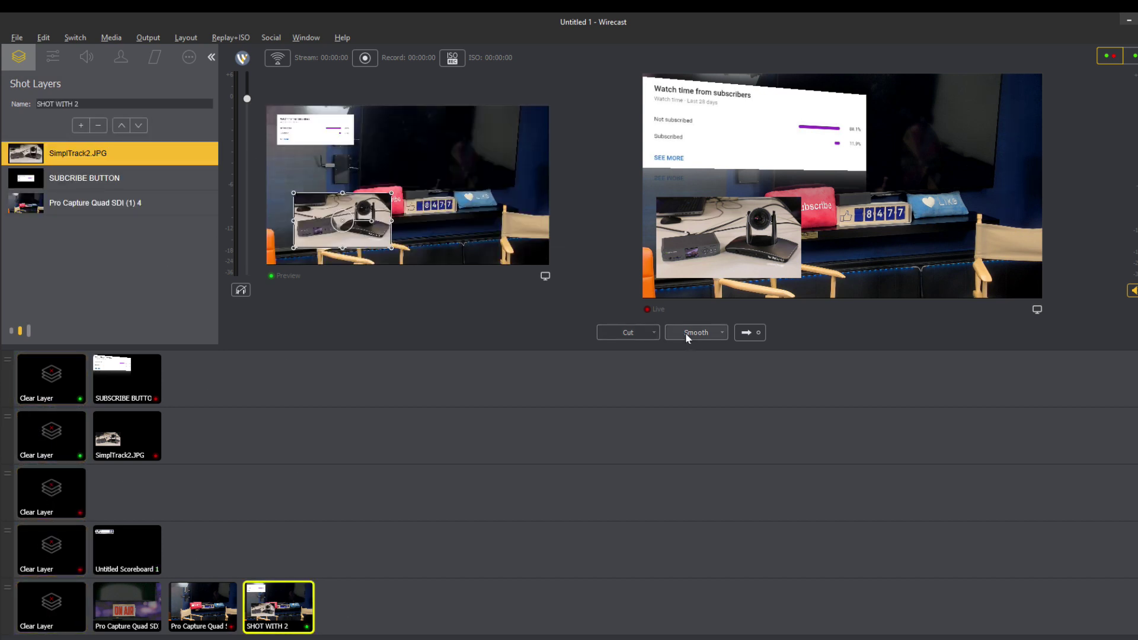
{"action": "left_click", "coordinate": [742, 335]}
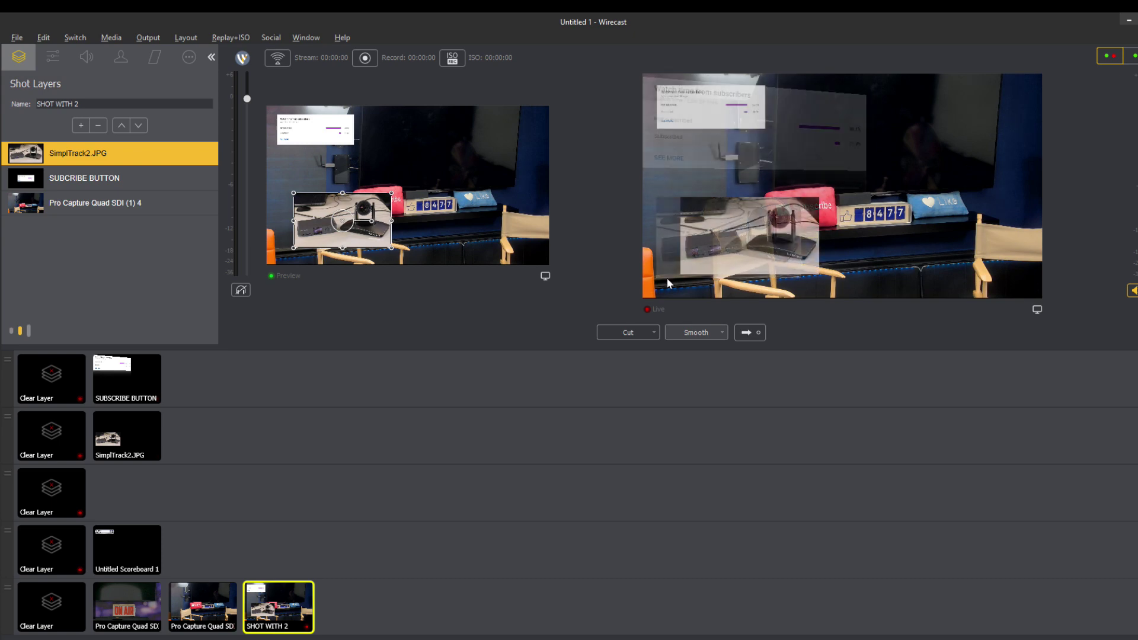